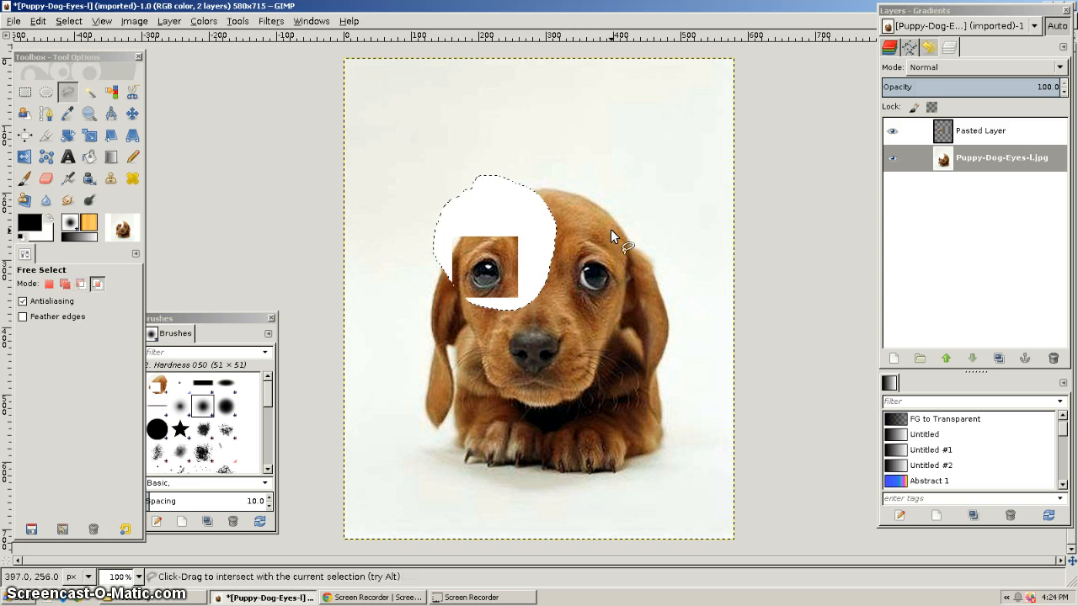
Try to cut a freehand selection spanning the puppy's forehead and uncut eye from the Puppy-Dog-Eyes-l.jpg layer.
key(ctrl+shift+a)
mouse_move(597, 232)
mouse_down()
mouse_move(601, 308)
mouse_move(647, 298)
mouse_move(644, 217)
mouse_move(596, 227)
mouse_move(595, 192)
mouse_move(523, 153)
mouse_move(540, 204)
mouse_move(512, 262)
mouse_move(611, 235)
mouse_up()
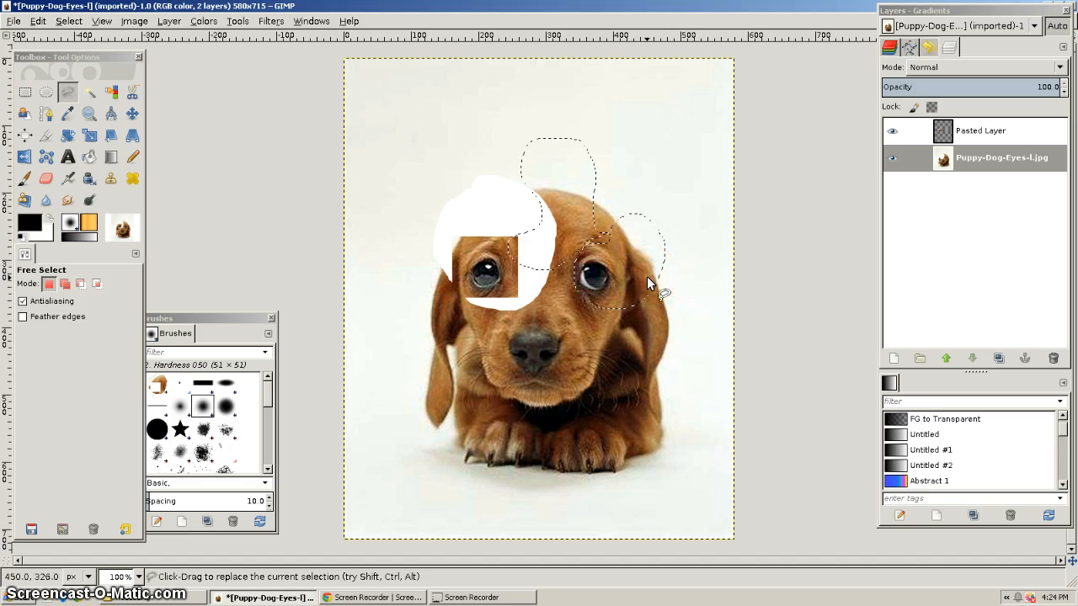
key(ctrl+x)
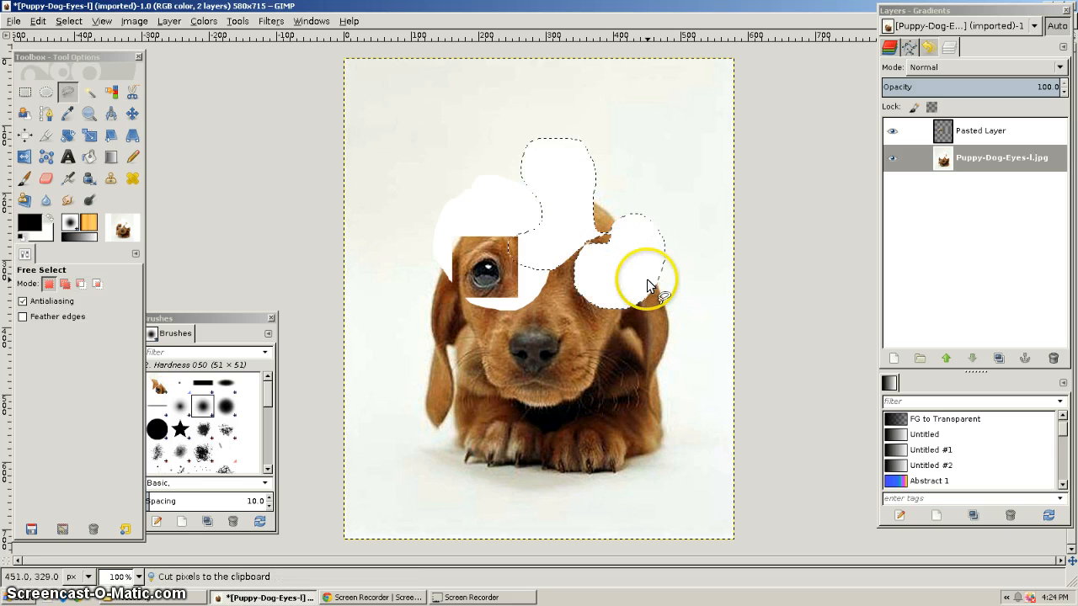
Undo the cuts and free selections on the Puppy-Dog-Eyes-l.jpg layer until the puppy image is whole with no active selection.
key(ctrl+z)
key(ctrl+z)
key(ctrl+z)
key(ctrl+z)
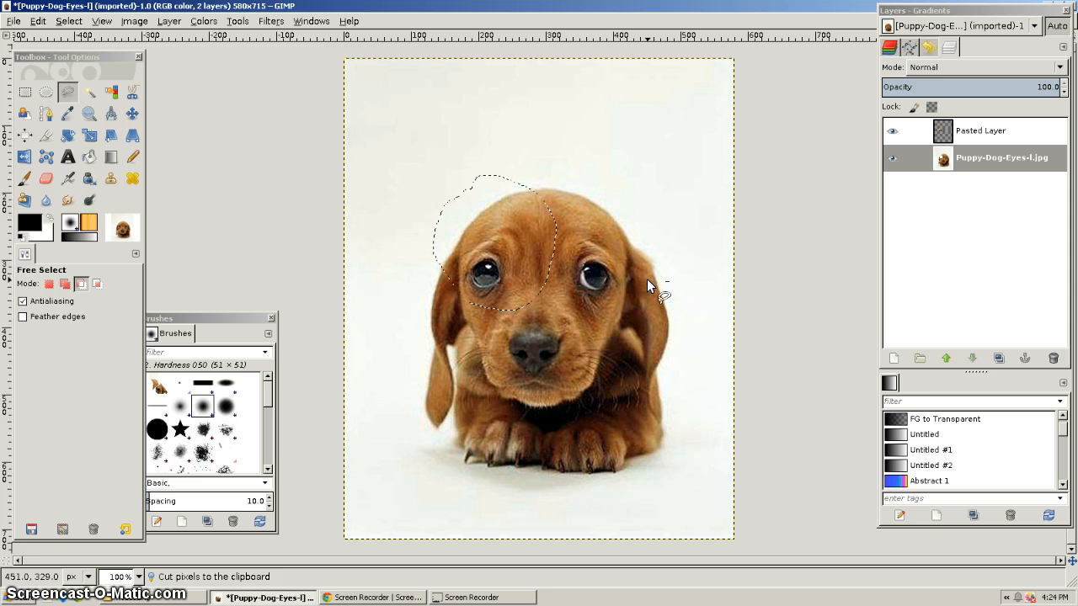
key(ctrl+z)
key(ctrl+z)
key(ctrl+z)
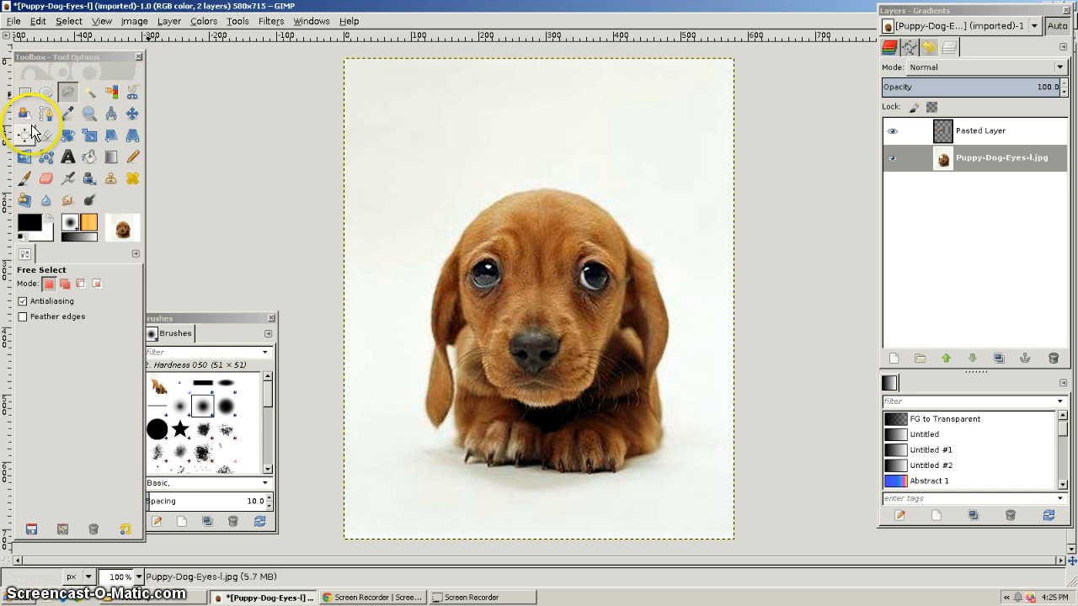
Switch to the GIMP Demo document in Google Docs, review the notes from brushes through digital painting, and return to GIMP.
click(346, 597)
click(433, 10)
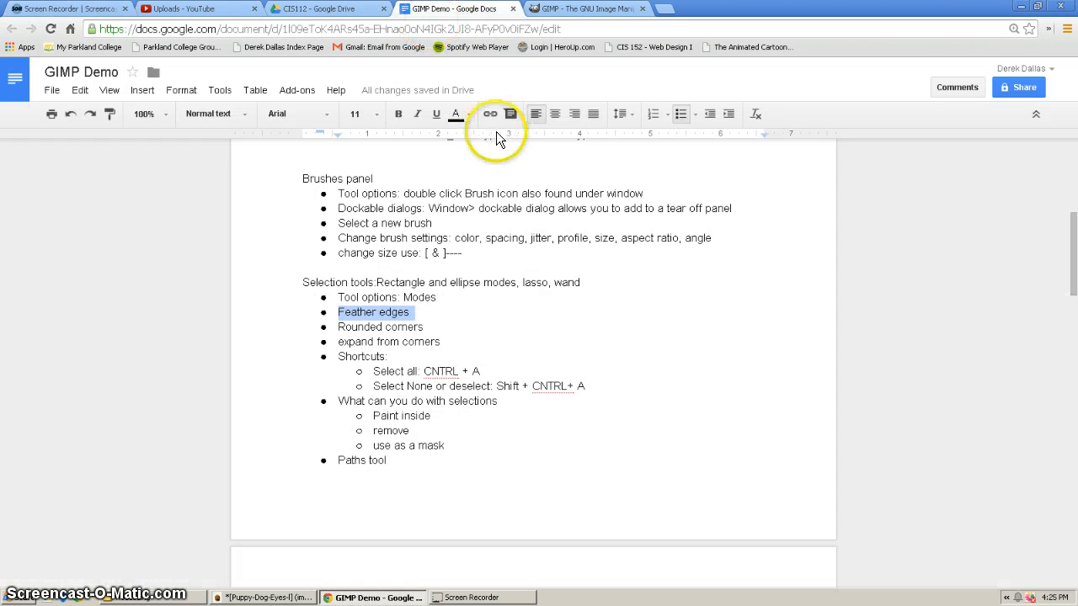
click(290, 337)
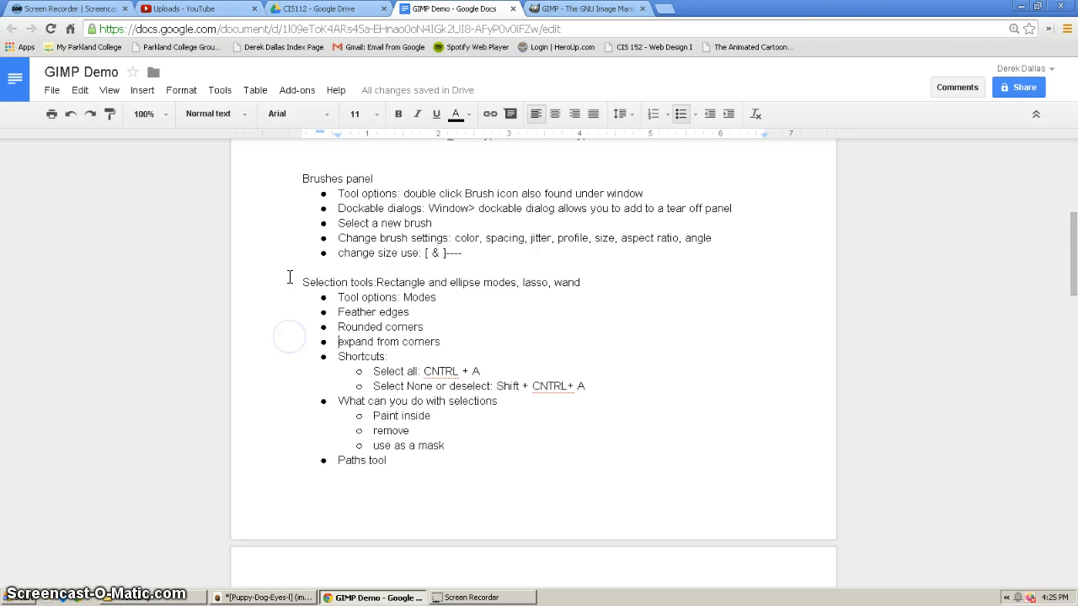
scroll(286, 236, up, 4)
scroll(287, 238, down, 1)
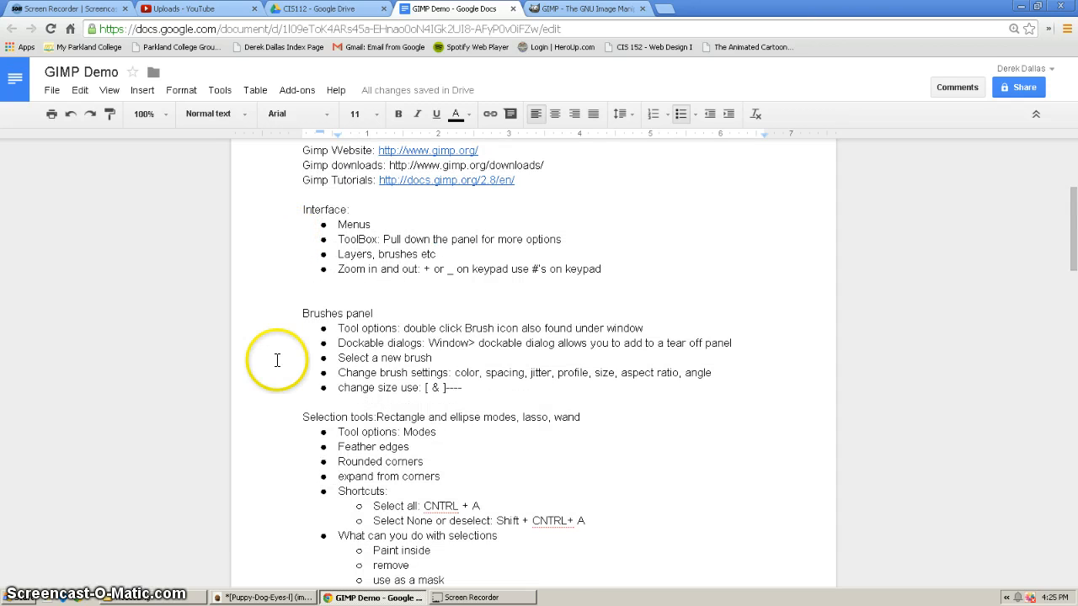
scroll(294, 313, down, 3)
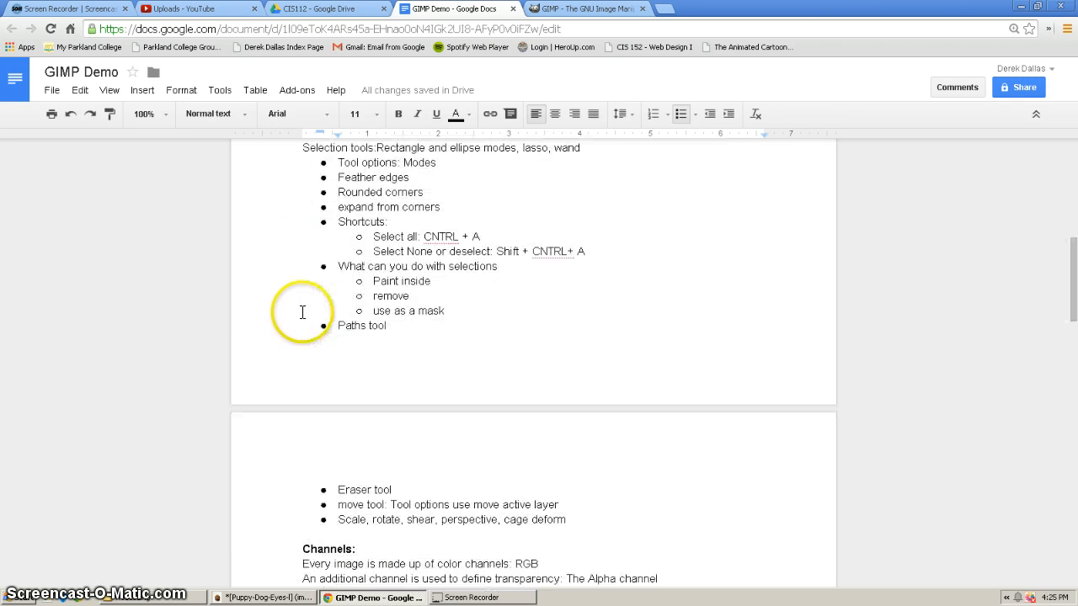
scroll(307, 308, down, 3)
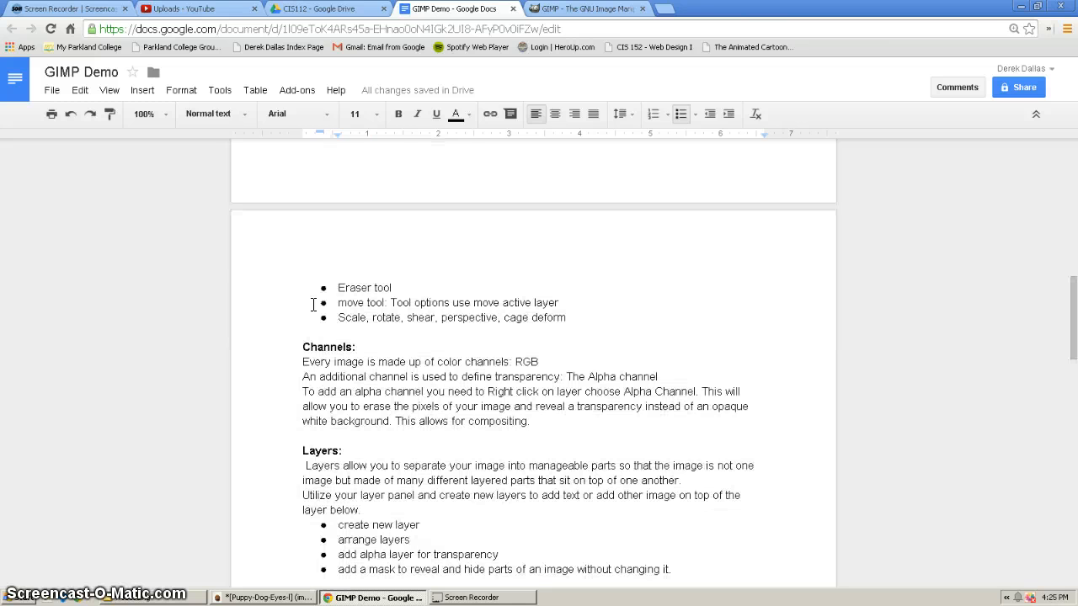
scroll(431, 425, down, 3)
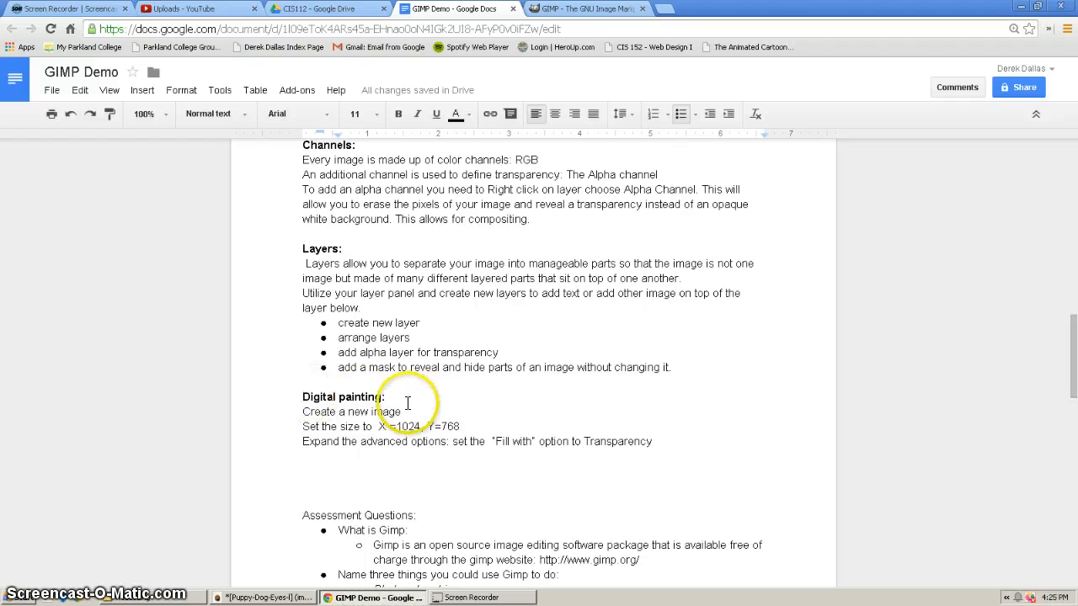
click(1020, 9)
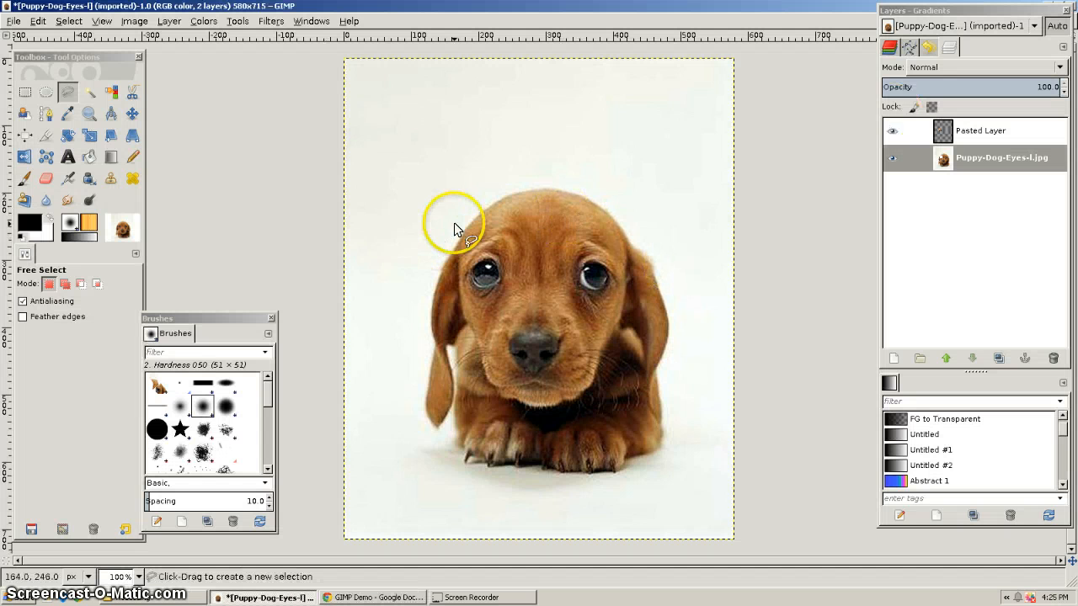
Create a 580 × 715 px transparent layer named "brush test" above the Pasted Layer and make it active.
click(974, 133)
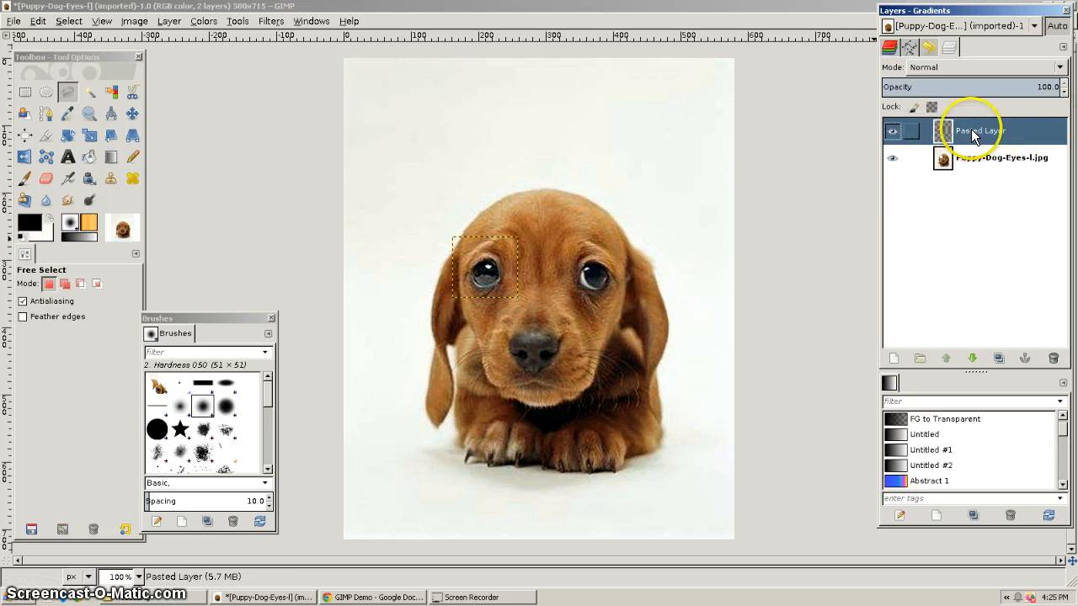
click(895, 359)
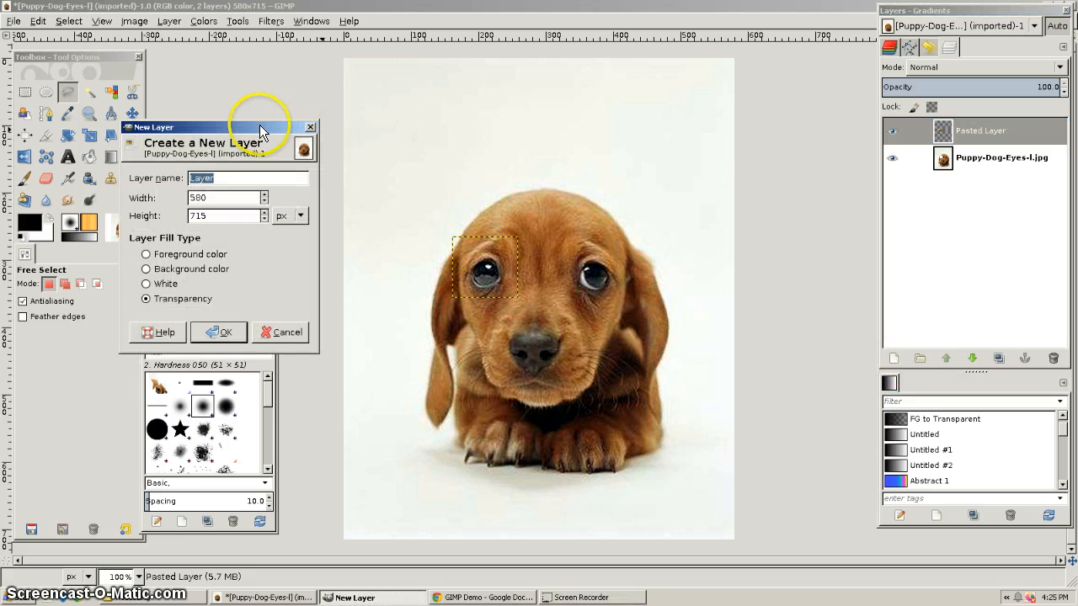
drag(261, 128, 633, 125)
drag(595, 175, 544, 178)
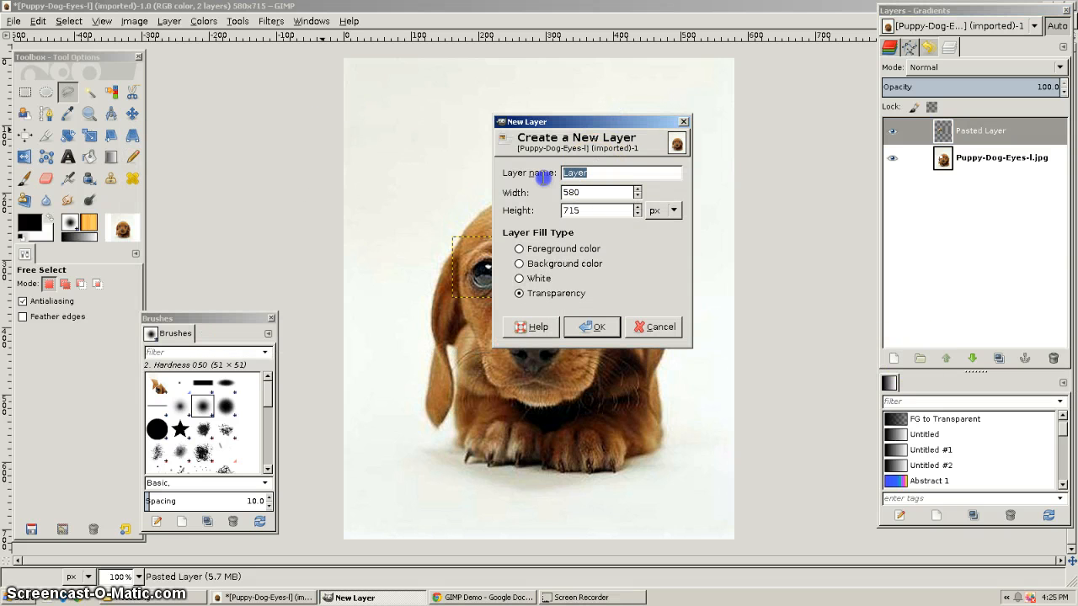
text(brush test)
click(603, 232)
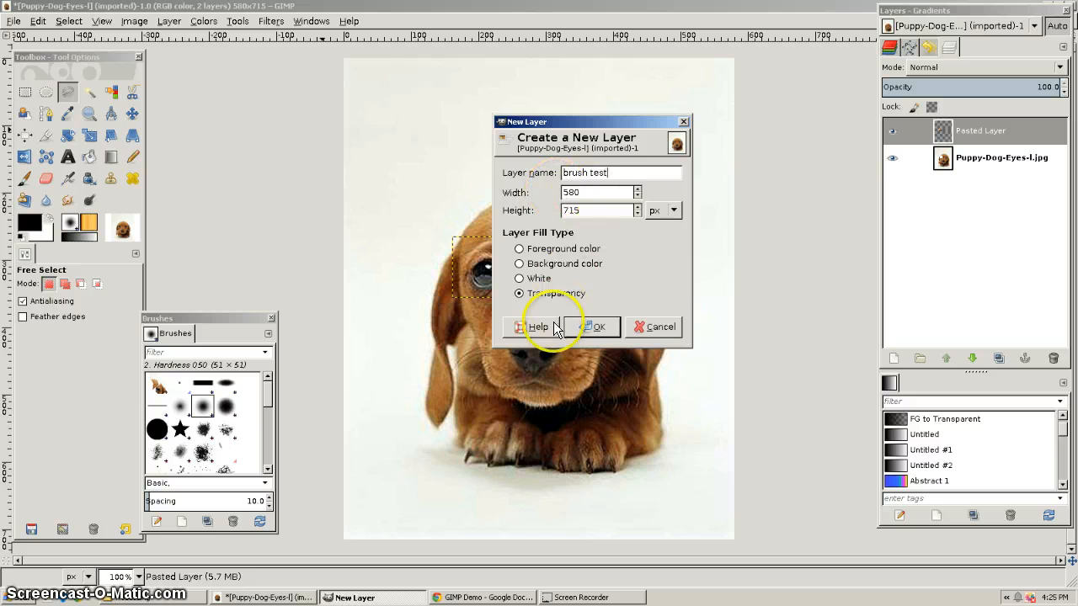
click(596, 327)
click(981, 133)
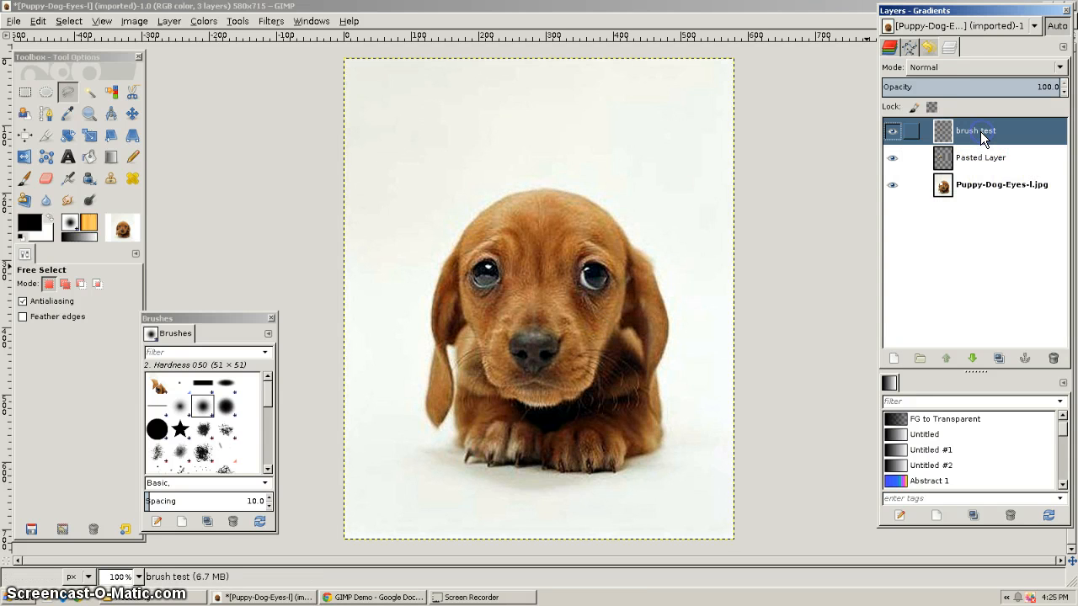
click(525, 217)
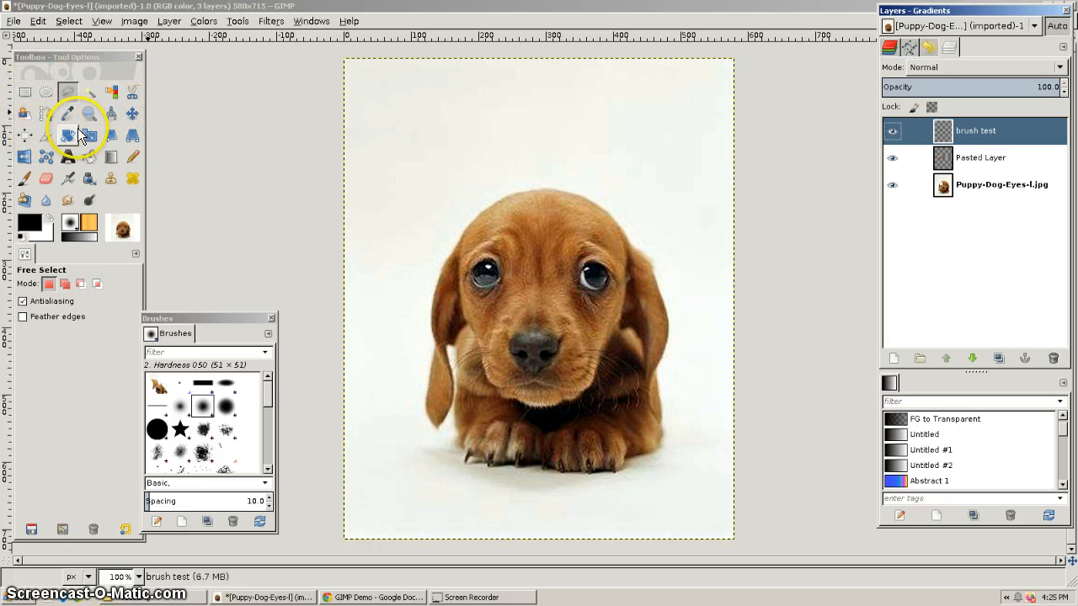
Activate the Paintbrush tool, move the Brushes dialog beside the toolbox and enlarge it to show all brushes.
click(25, 181)
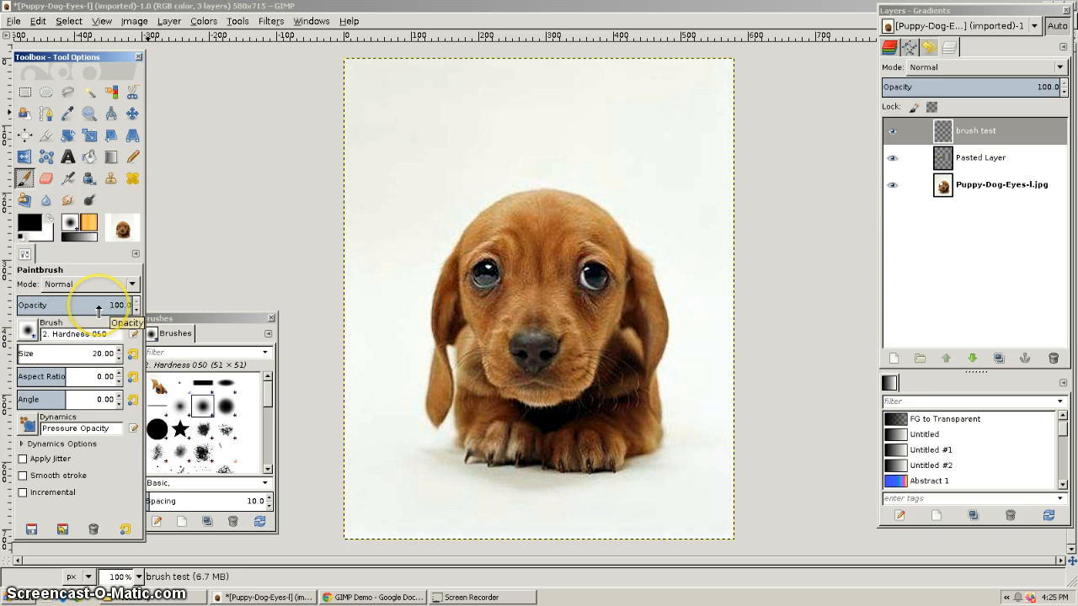
mouse_move(212, 321)
mouse_down()
mouse_move(245, 312)
mouse_move(226, 68)
mouse_up()
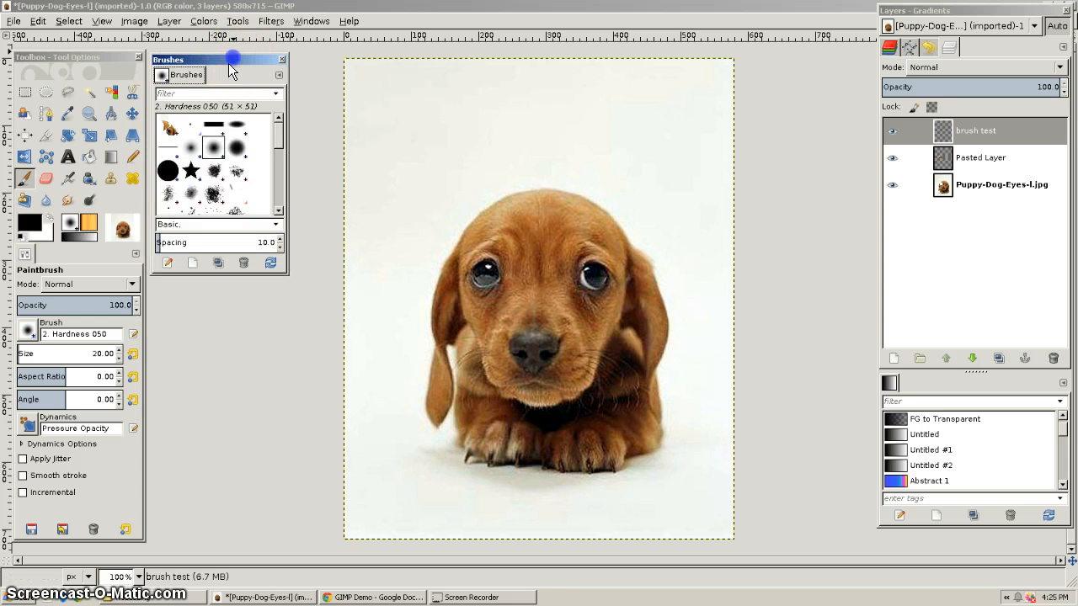
drag(260, 272, 245, 433)
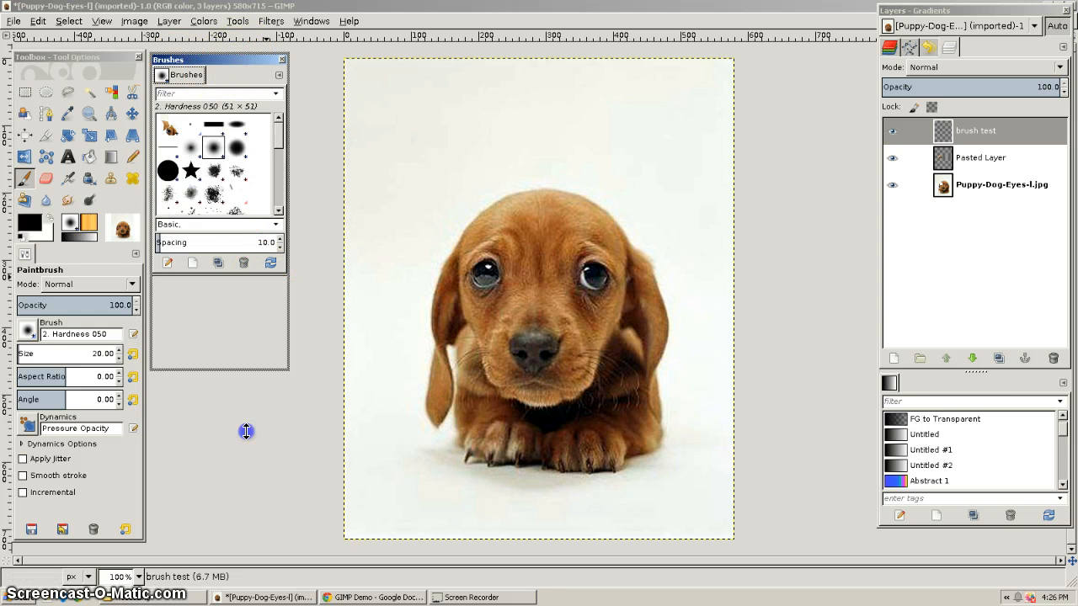
drag(288, 168, 337, 168)
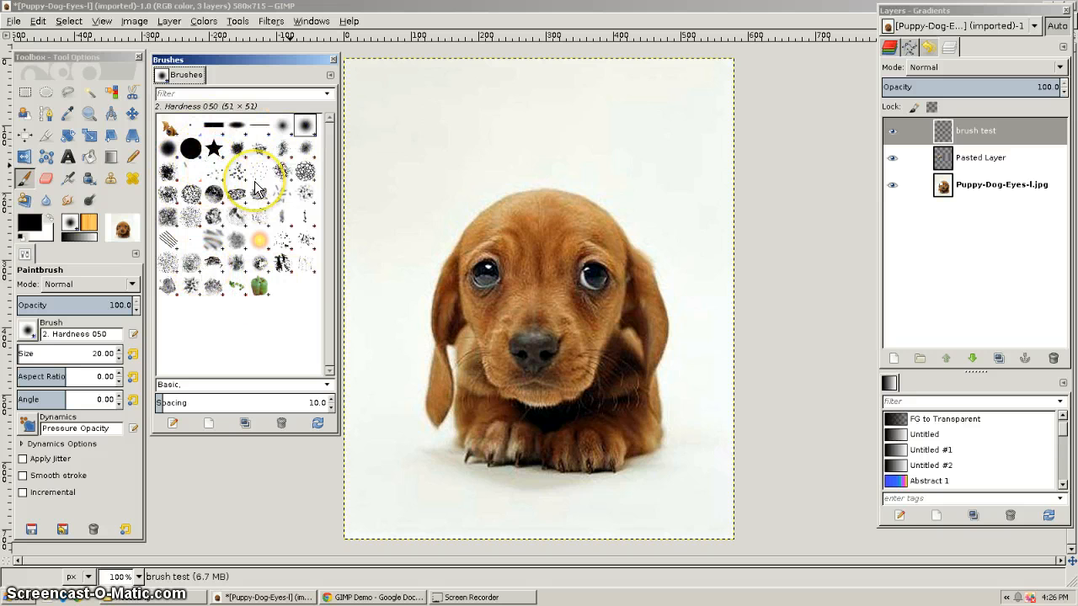
click(329, 75)
mouse_move(239, 86)
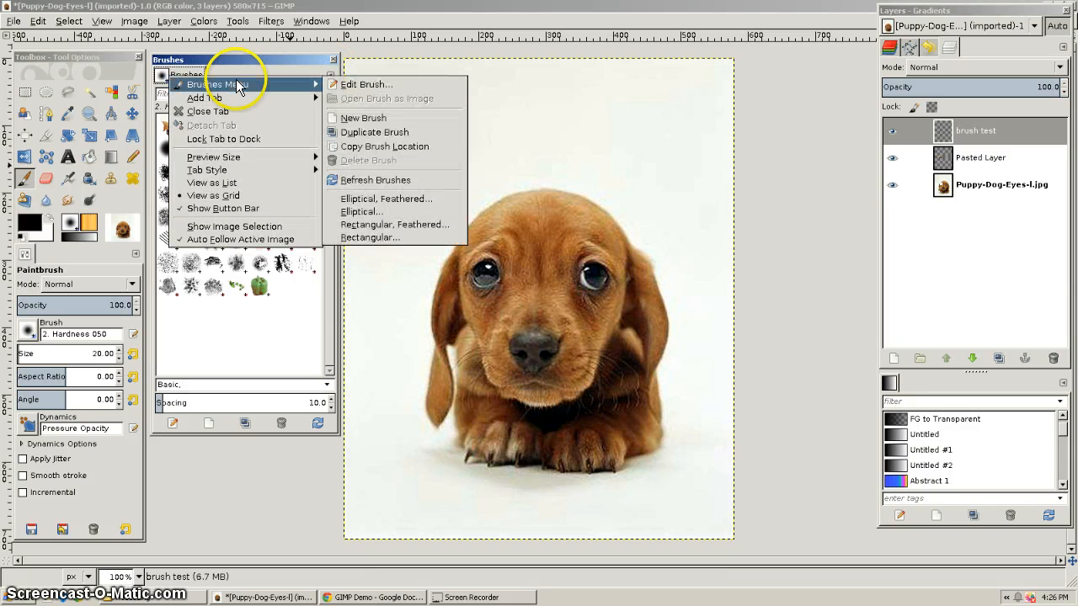
mouse_move(228, 105)
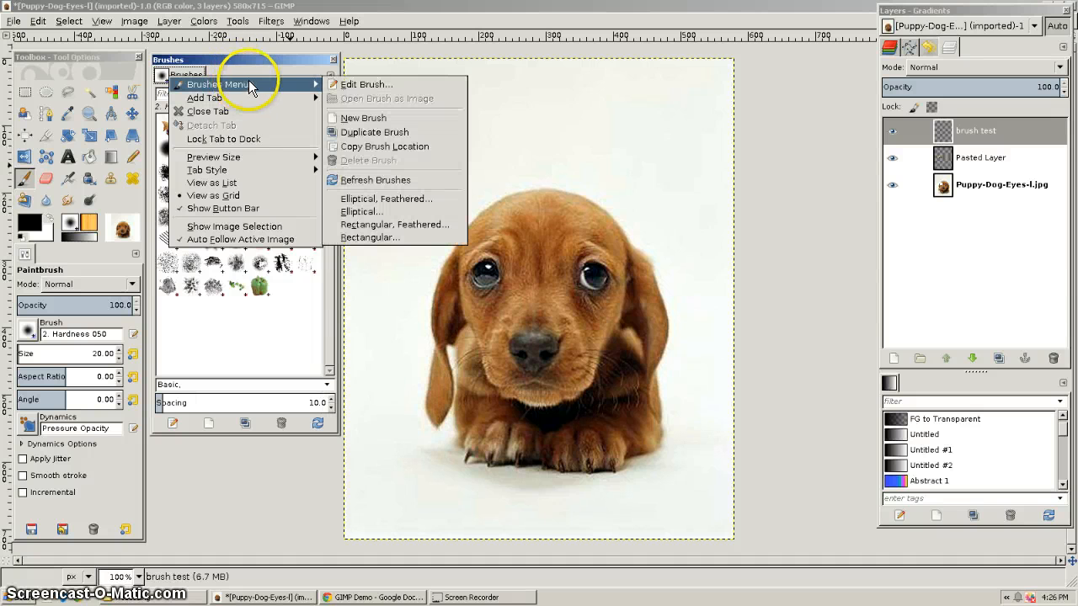
click(259, 57)
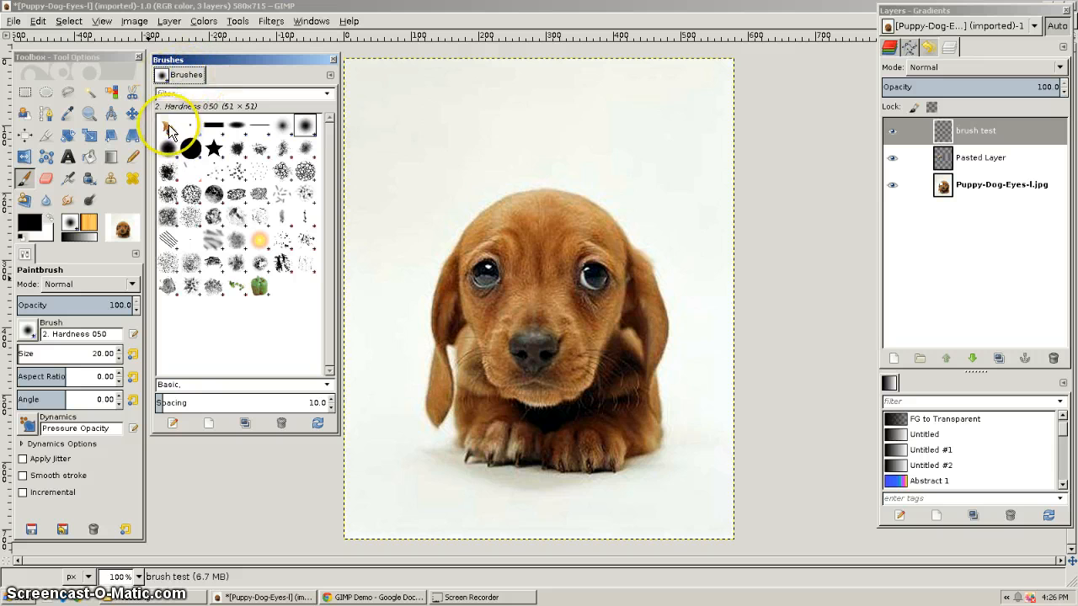
Choose the 2. Hardness 100 brush and open it in the Brush Editor.
click(174, 150)
click(186, 155)
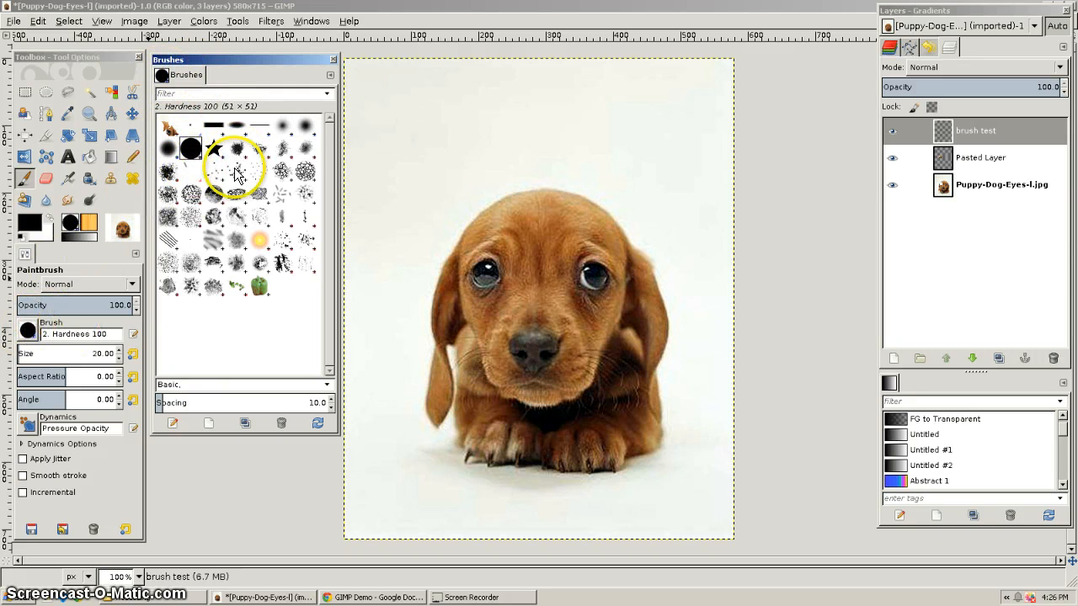
click(192, 152)
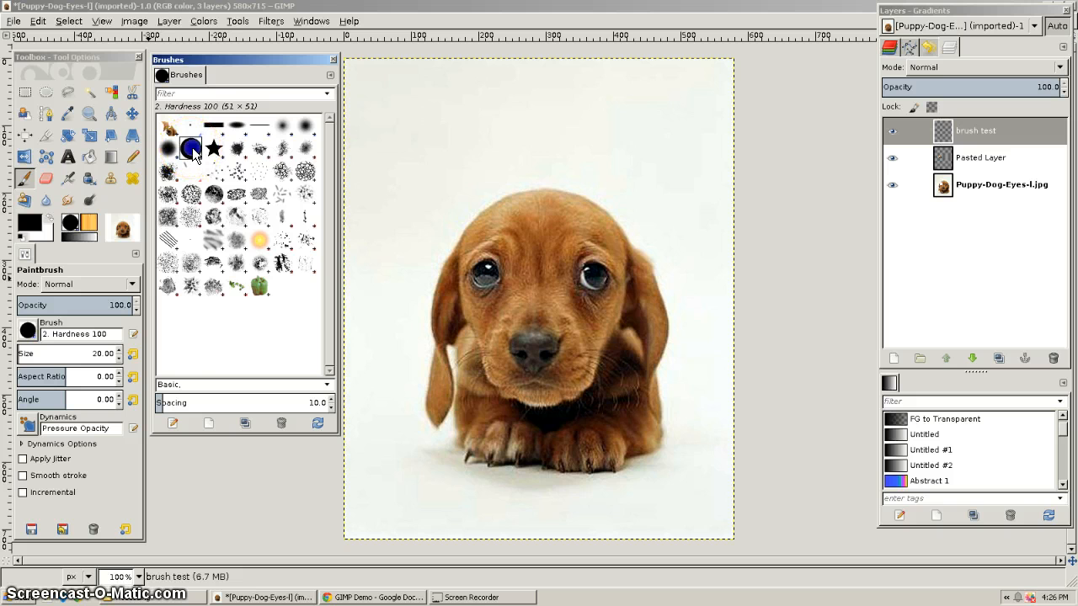
double_click(192, 152)
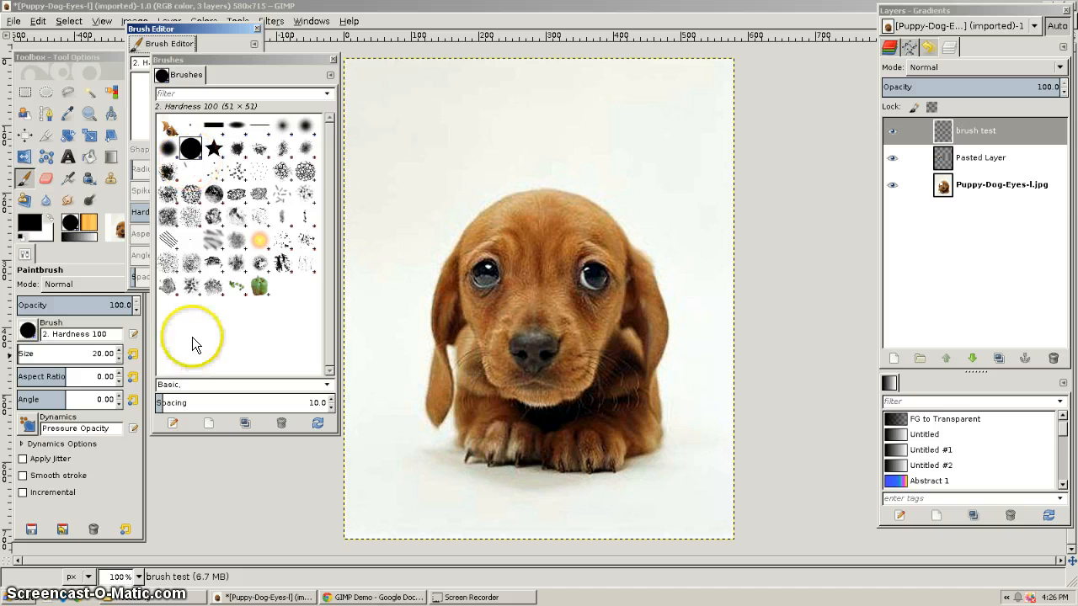
Close the Brushes dialog and place the Brush Editor beside the toolbox.
click(243, 61)
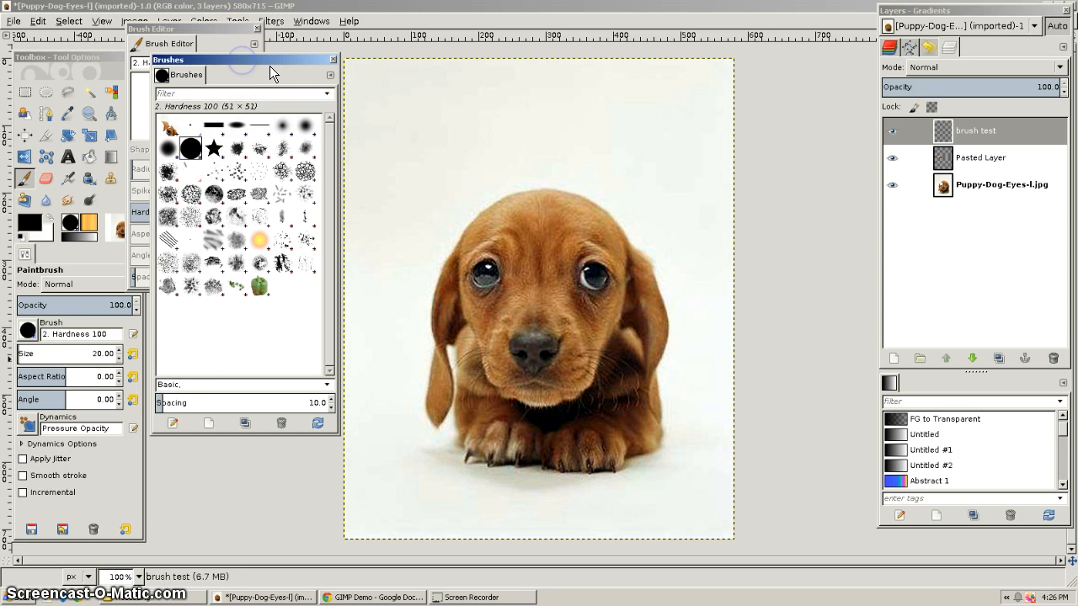
click(333, 60)
mouse_move(213, 30)
mouse_down()
mouse_move(251, 73)
mouse_move(188, 59)
mouse_up()
Reopen the Brushes dockable dialog and position it below the Brush Editor.
click(311, 21)
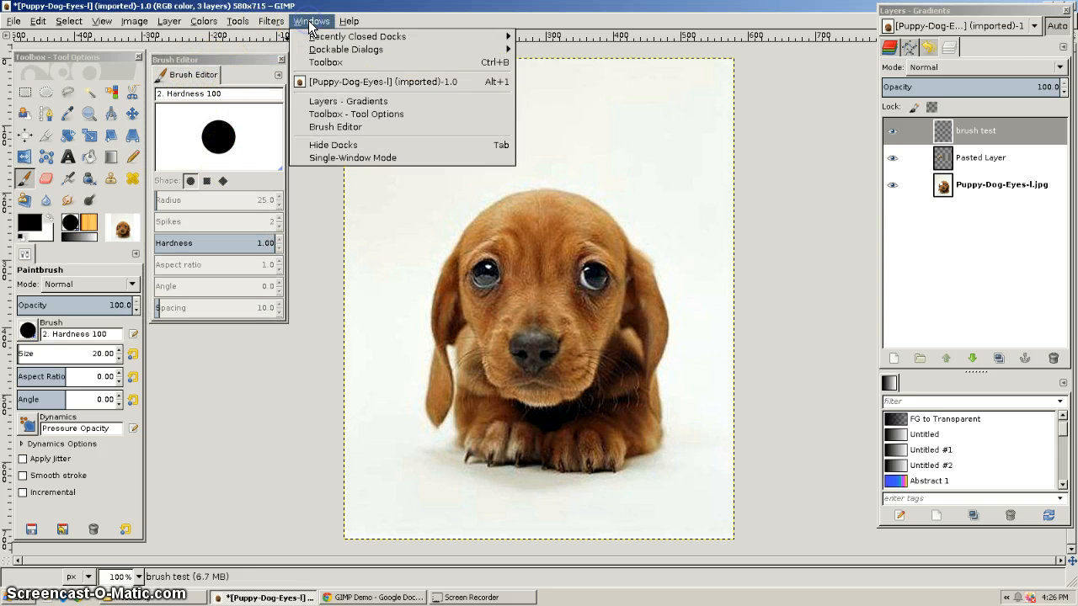
mouse_move(345, 49)
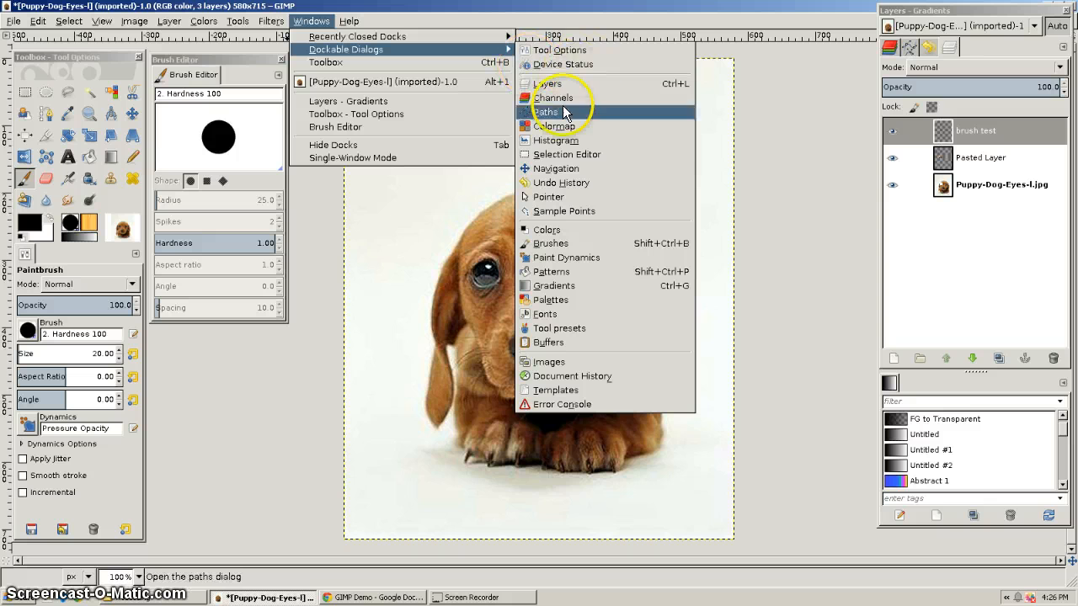
click(552, 244)
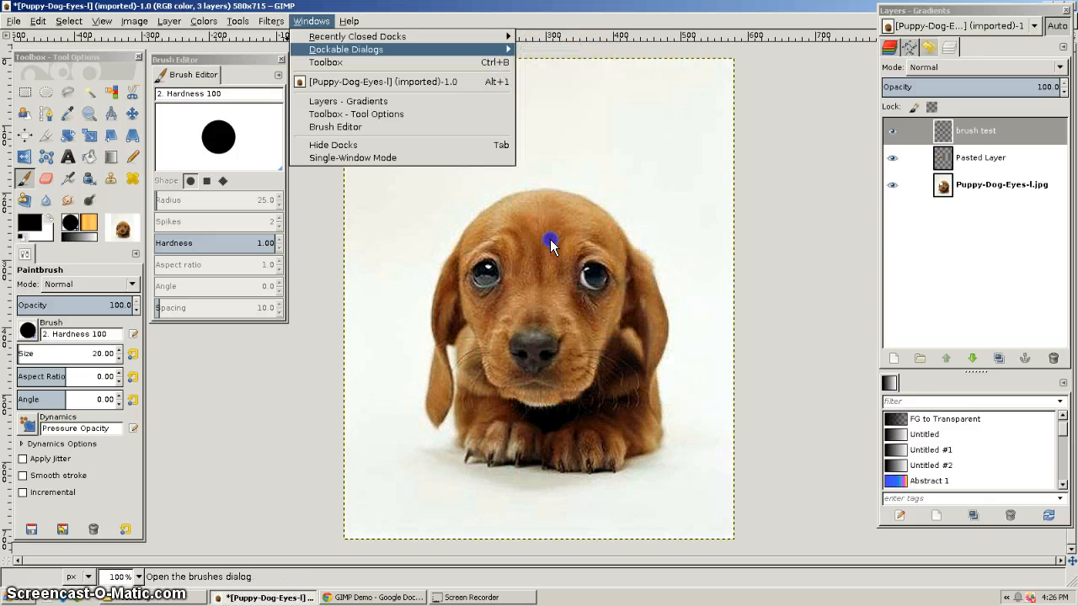
mouse_move(516, 165)
mouse_down()
mouse_move(240, 331)
mouse_move(335, 354)
mouse_up()
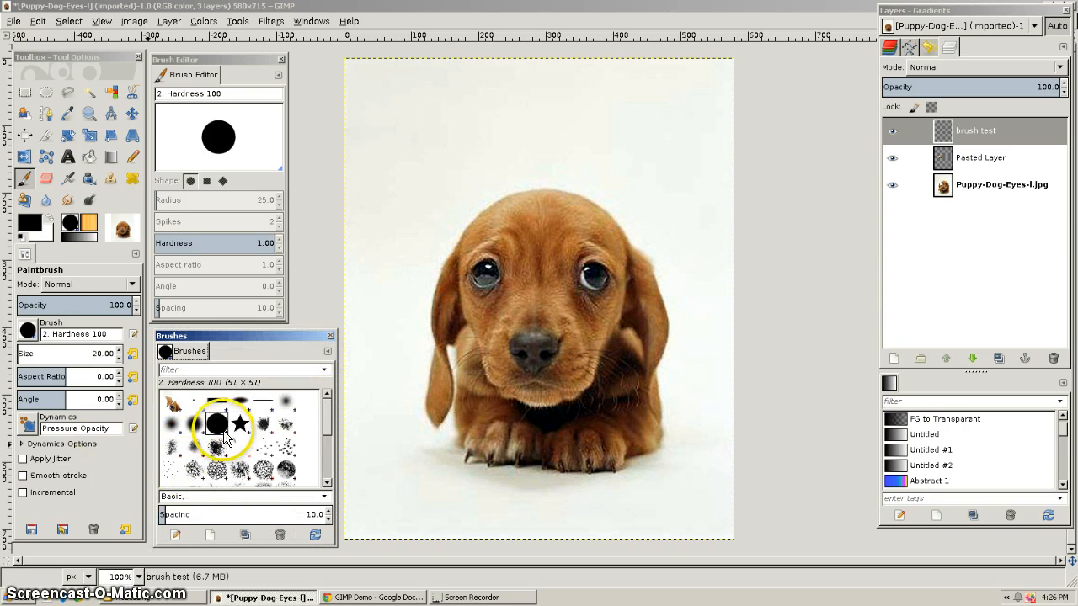
Set the brush size to about 384 and paint three overlapping black dabs over the puppy on the brush test layer.
click(32, 354)
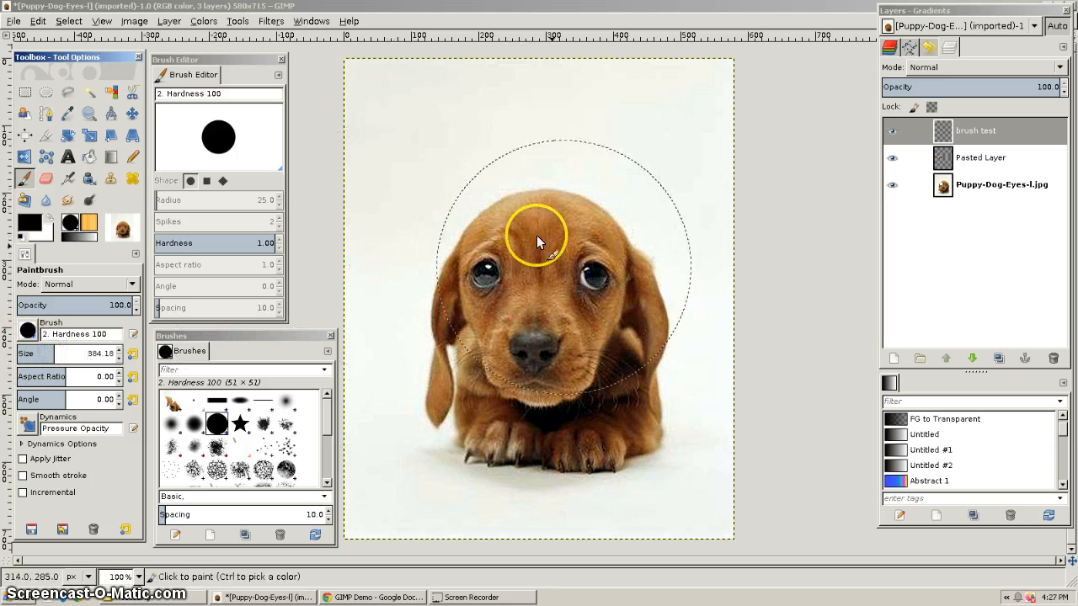
click(512, 228)
click(572, 346)
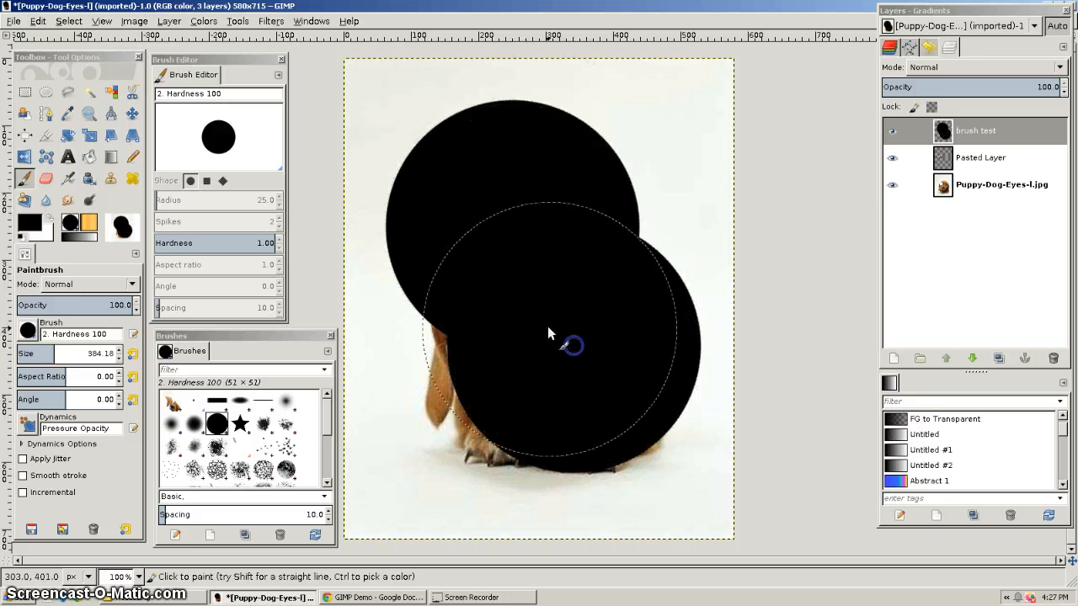
click(629, 219)
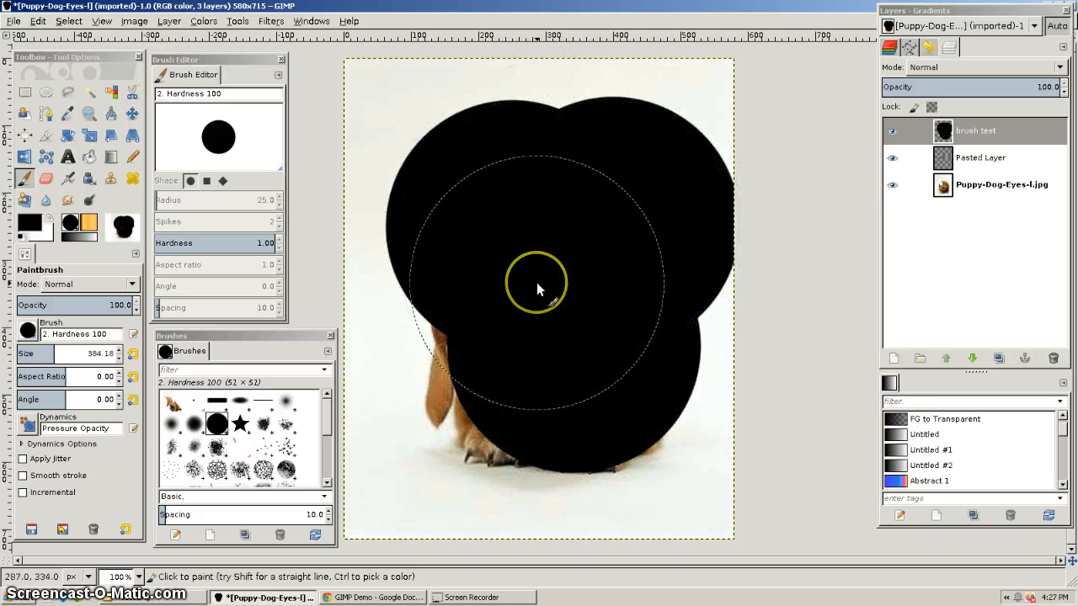
Undo the three black dabs painted over the puppy on the brush test layer.
key(ctrl)
key(ctrl+z)
key(ctrl+z)
key(ctrl+z)
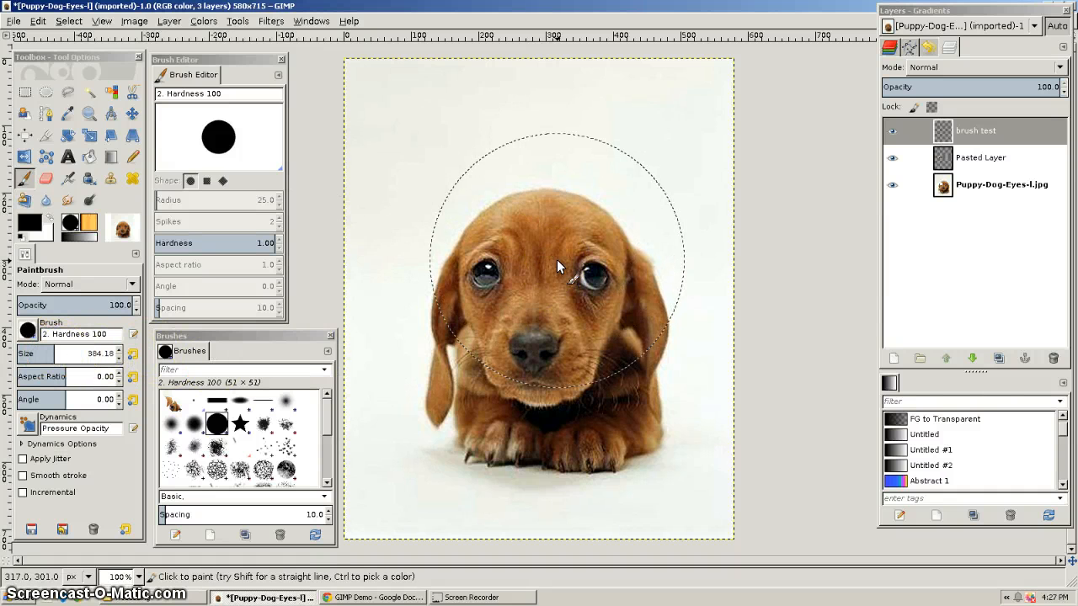
Shrink the brush in small increments to size 272.18 and enlarge it again to 289.18.
key(bracketleft)
key(bracketleft)
key(bracketleft)
key(bracketleft)
key(bracketleft)
key(bracketleft)
key(bracketleft)
key(bracketleft)
key(bracketleft)
key(bracketleft)
key(bracketleft)
key(bracketleft)
key(bracketleft)
key(bracketleft)
key(bracketleft)
key(bracketleft)
key(bracketleft)
key(bracketleft)
key(bracketleft)
key(bracketleft)
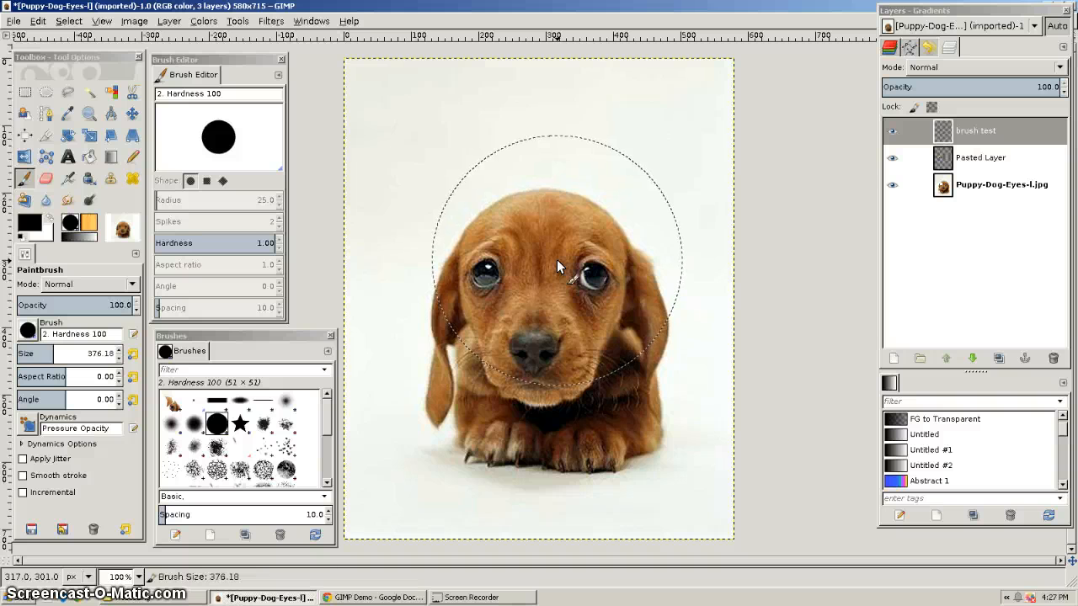
key(bracketleft)
key(bracketleft)
key(bracketleft)
key(bracketleft)
key(bracketleft)
key(bracketleft)
key(bracketleft)
key(bracketleft)
key(bracketleft)
key(bracketleft)
key(bracketleft)
key(bracketleft)
key(bracketleft)
key(bracketleft)
key(bracketleft)
key(bracketleft)
key(bracketleft)
key(bracketleft)
key(bracketleft)
key(bracketleft)
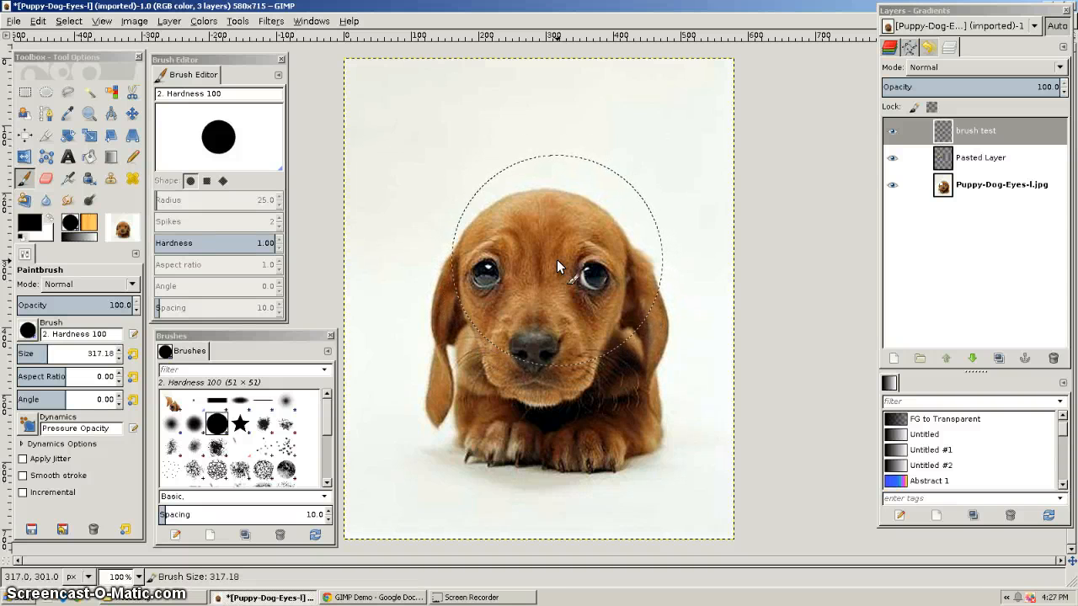
key(bracketleft)
key(bracketleft)
key(bracketleft)
key(bracketleft)
key(bracketleft)
key(bracketleft)
key(bracketleft)
key(bracketleft)
key(bracketleft)
key(bracketleft)
key(bracketleft)
key(bracketleft)
key(bracketleft)
key(bracketleft)
key(bracketleft)
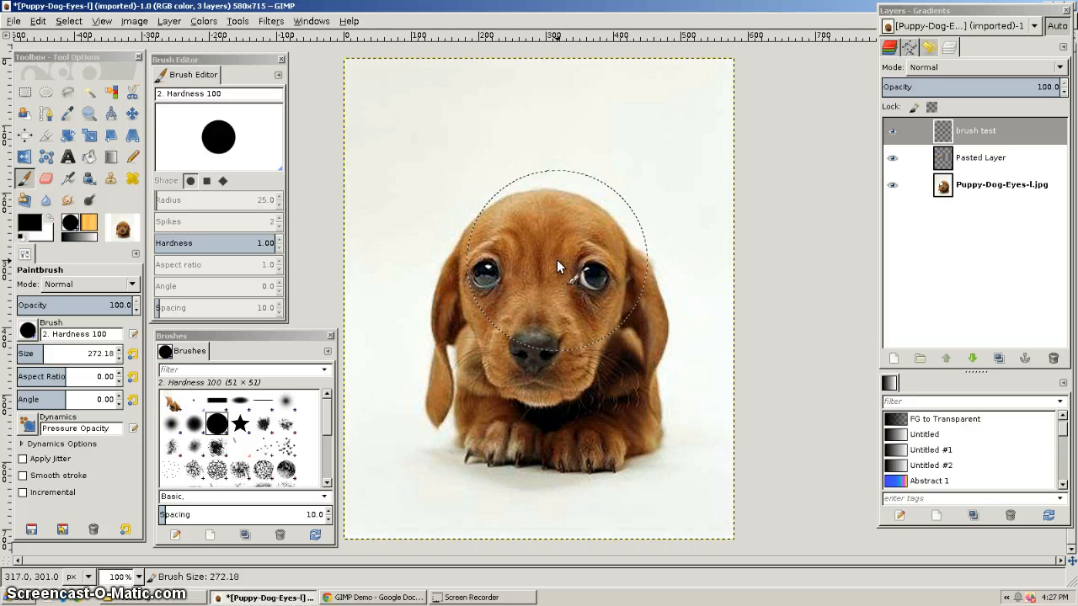
key(bracketright)
key(bracketright)
key(bracketright)
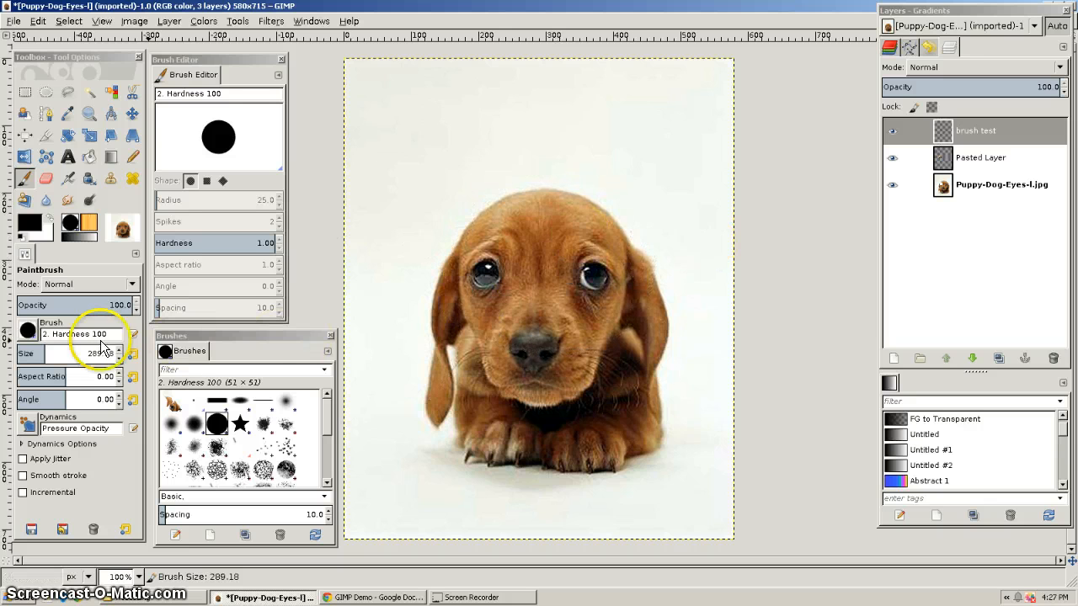
Set the brush size to 89.95 and the aspect ratio to -0.70.
drag(44, 357, 33, 356)
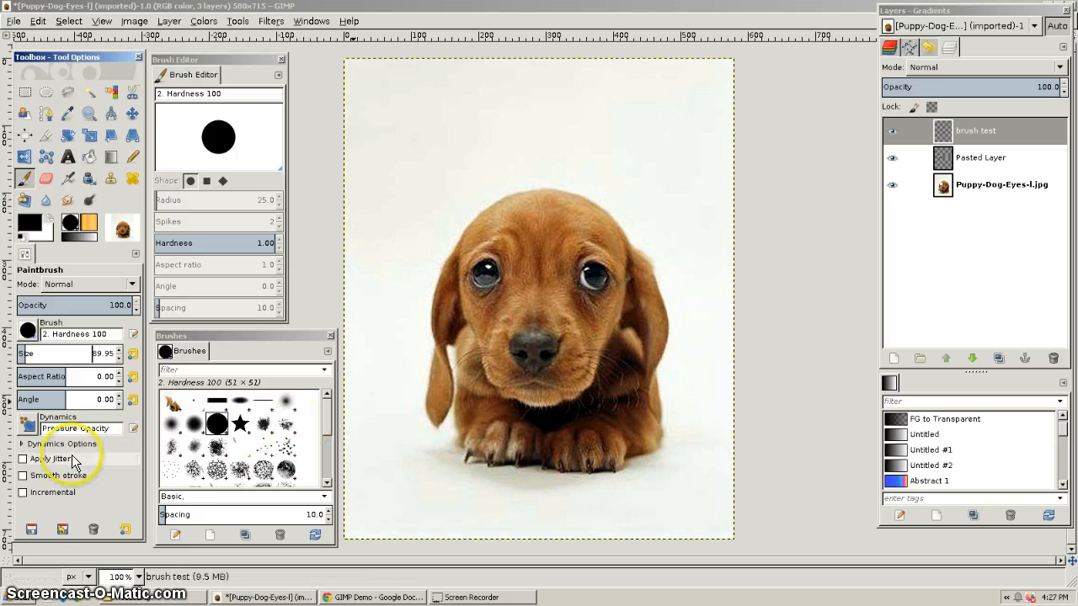
scroll(114, 384, down, 7)
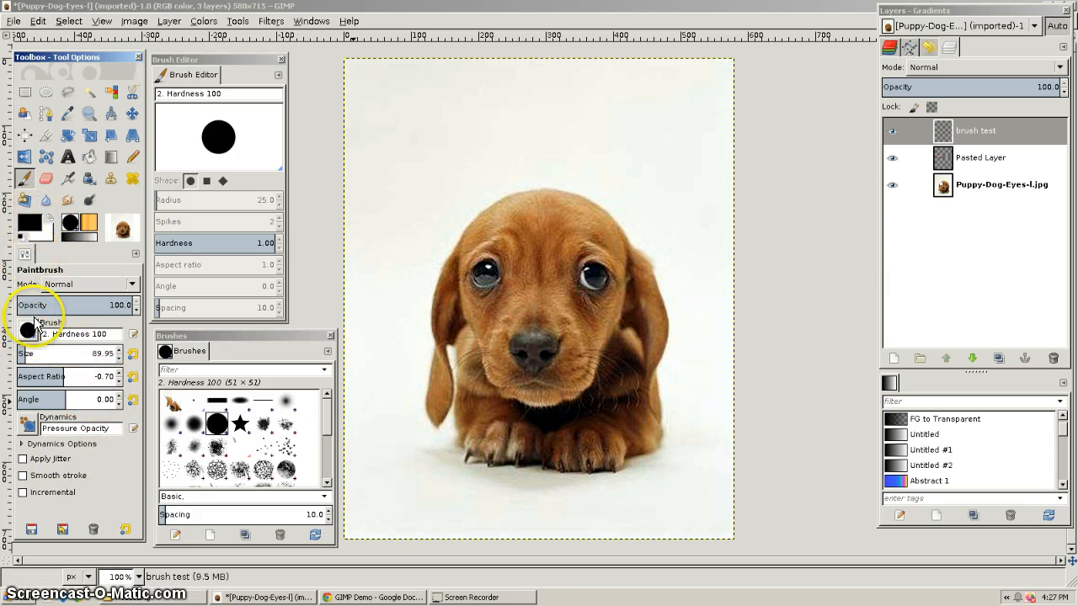
Pick a pink foreground color, close the GIMP color selector help page and get the browser out of the way.
click(32, 224)
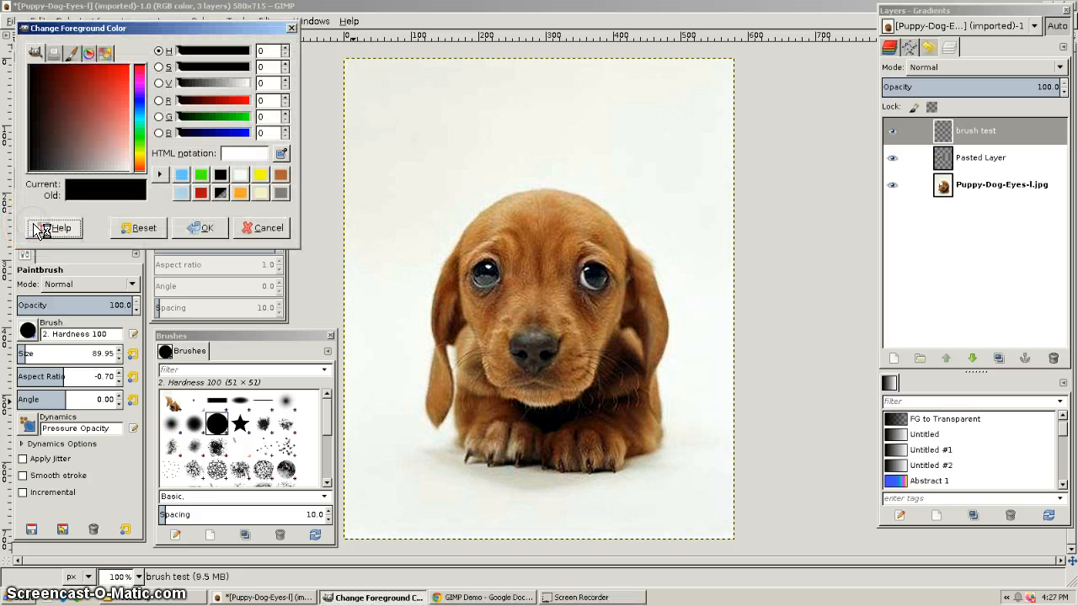
click(116, 126)
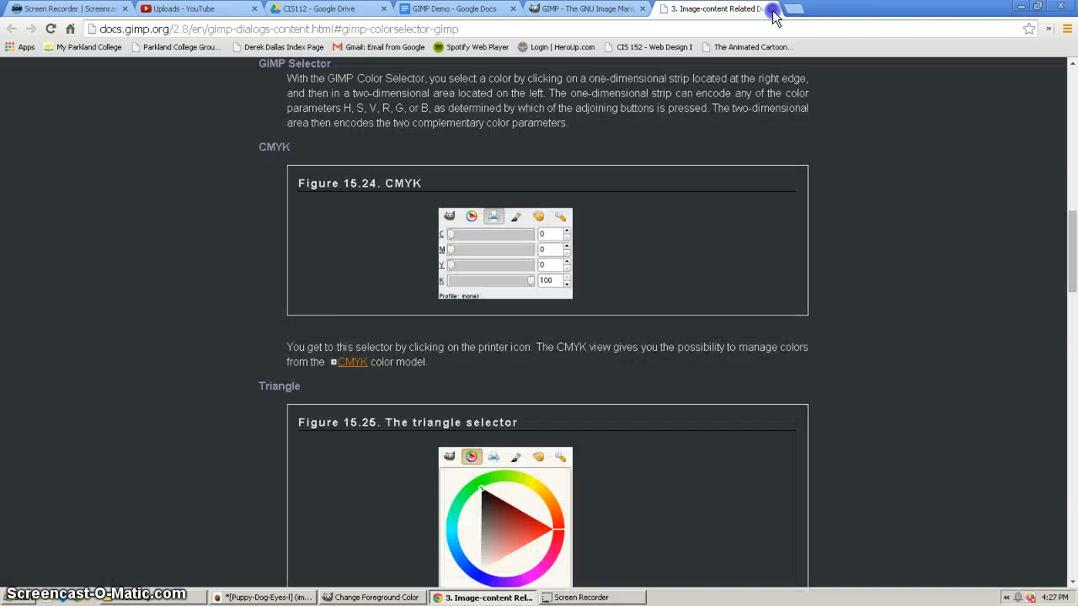
click(773, 15)
click(1021, 7)
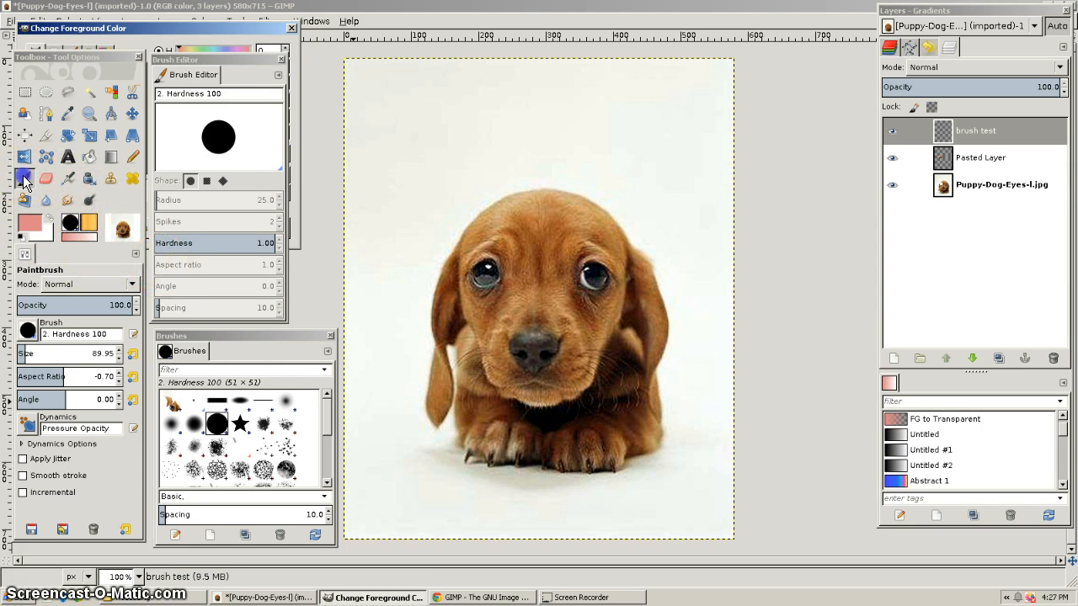
Reset the colors to default black and white and paint a thick black stroke above the puppy's head.
key(d)
mouse_move(511, 139)
mouse_down()
mouse_move(435, 145)
mouse_move(418, 168)
mouse_up()
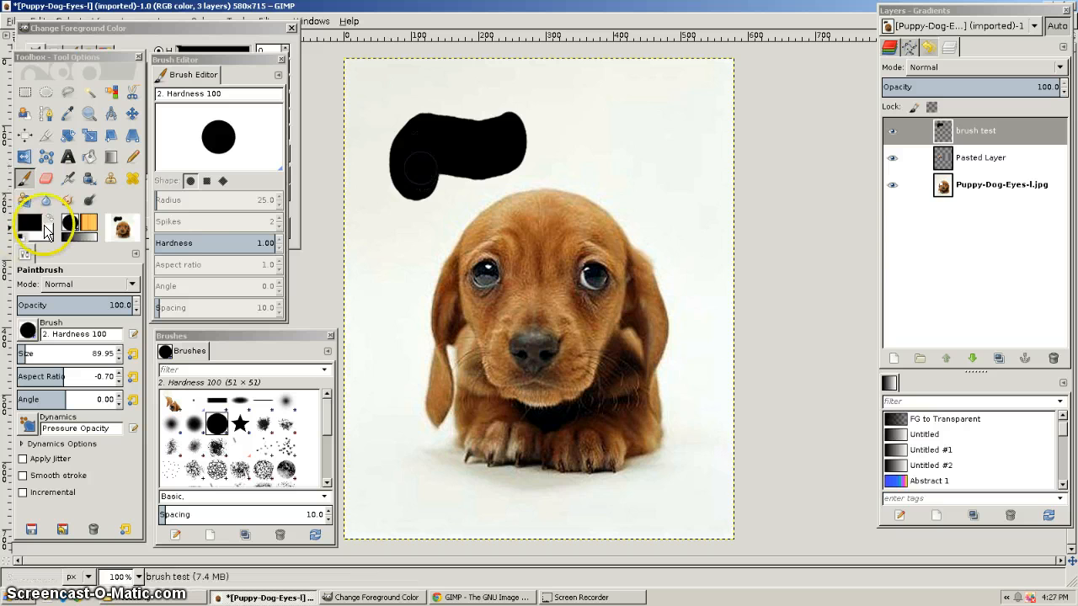
click(30, 222)
click(34, 284)
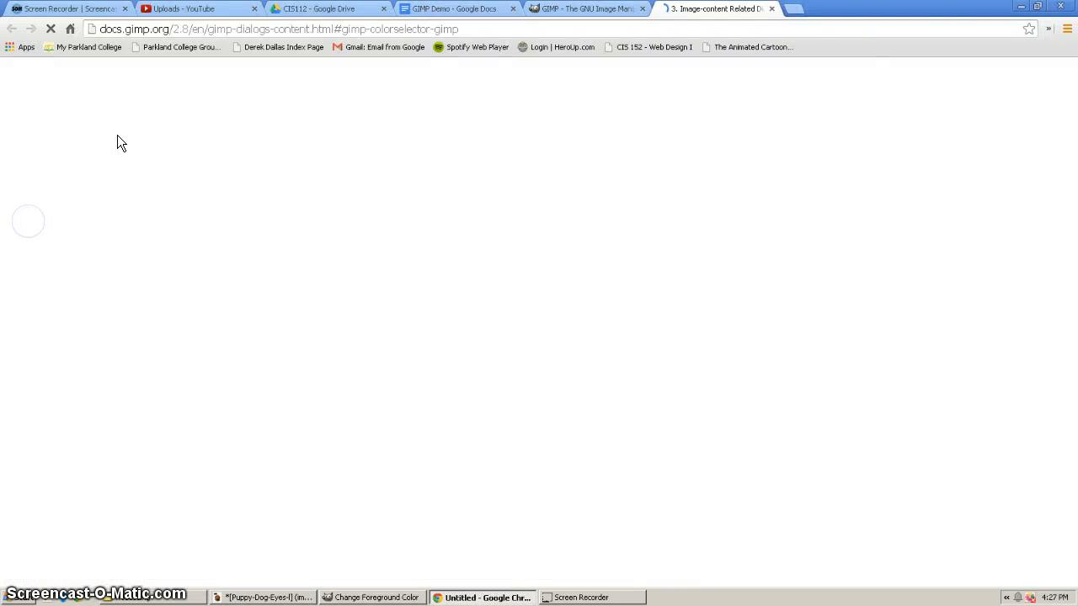
click(1023, 10)
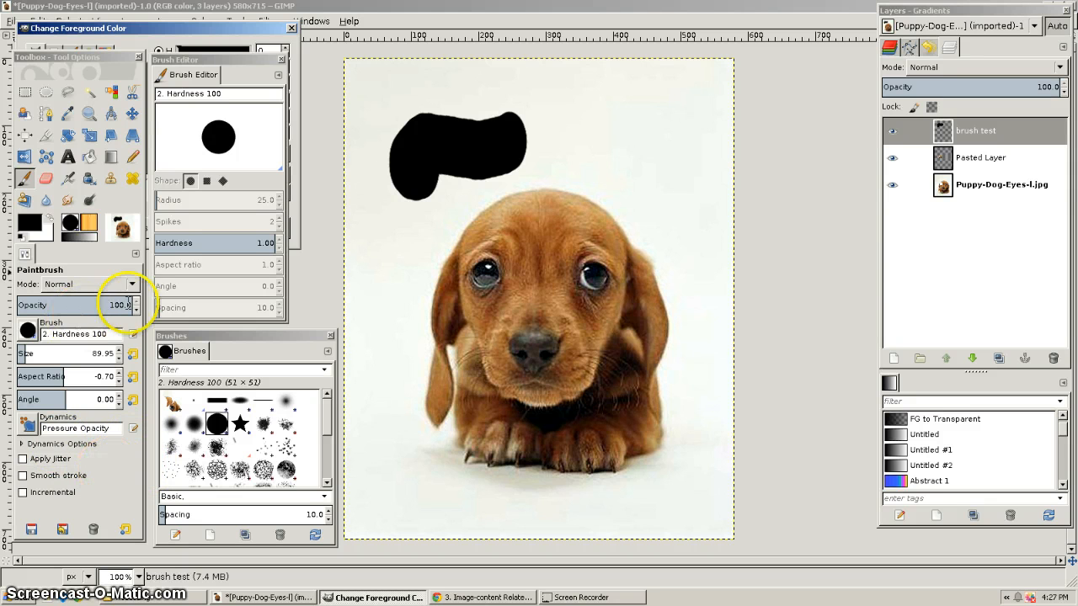
Choose the 2. Star brush and stamp four black stars to the upper right of the puppy's head.
click(240, 423)
click(579, 147)
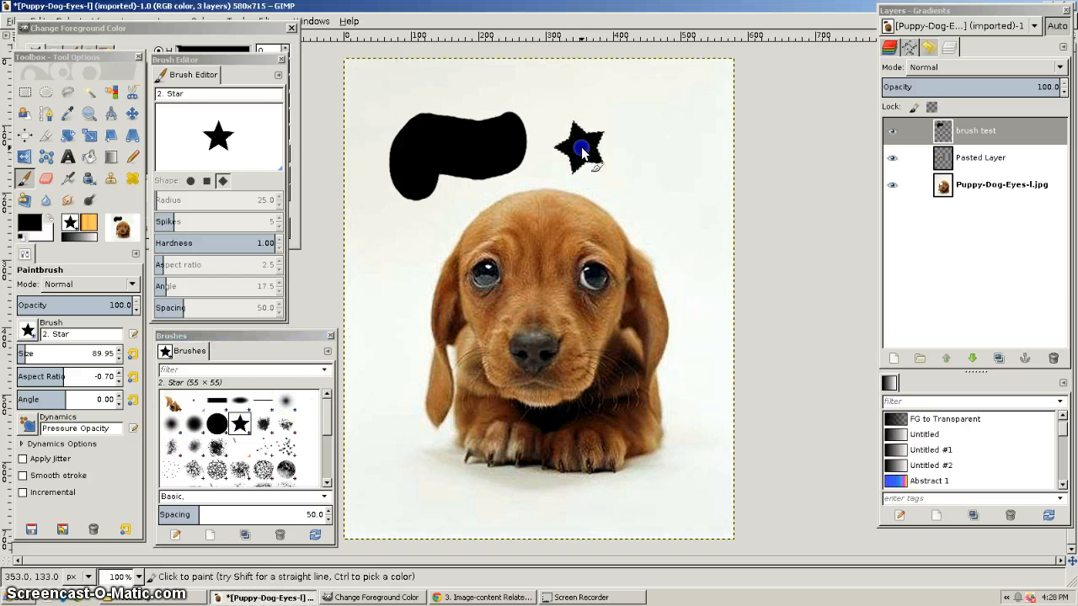
click(651, 118)
click(599, 103)
click(626, 157)
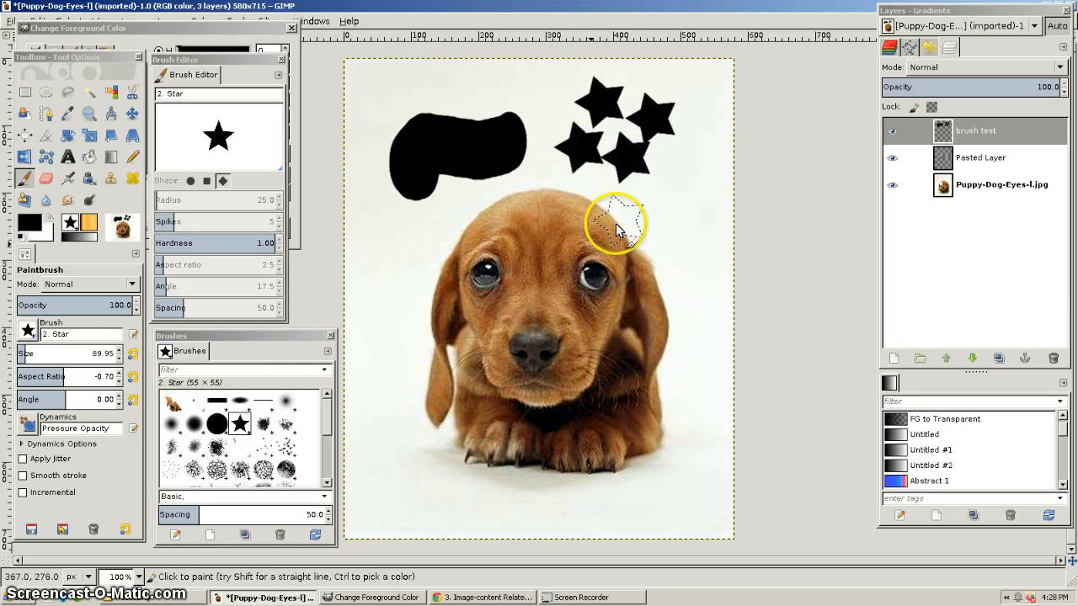
Set the brush aspect ratio to -13.15 and paint stars down the image's left side and along its bottom and right edges.
drag(62, 378, 36, 379)
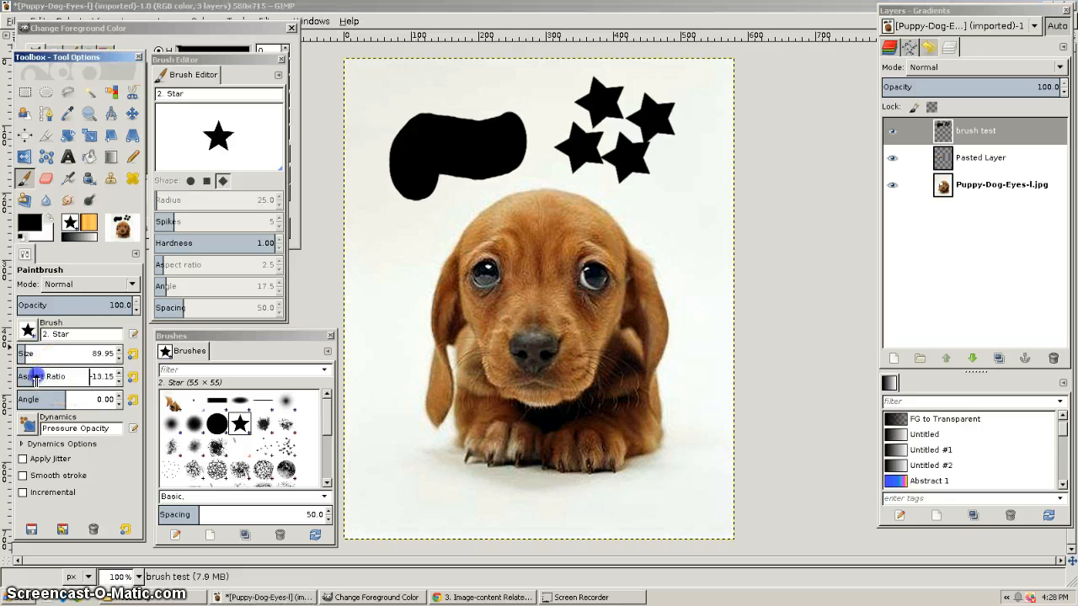
click(403, 245)
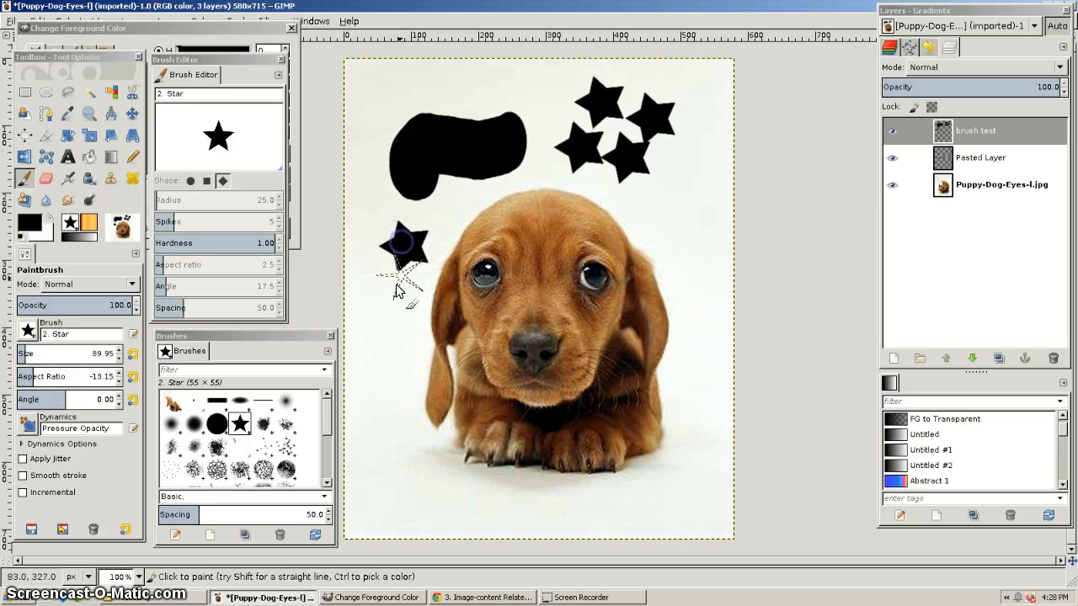
click(392, 303)
drag(390, 306, 385, 438)
mouse_move(369, 517)
mouse_down()
mouse_move(468, 496)
mouse_move(668, 522)
mouse_move(723, 286)
mouse_move(669, 223)
mouse_move(687, 244)
mouse_move(686, 168)
mouse_up()
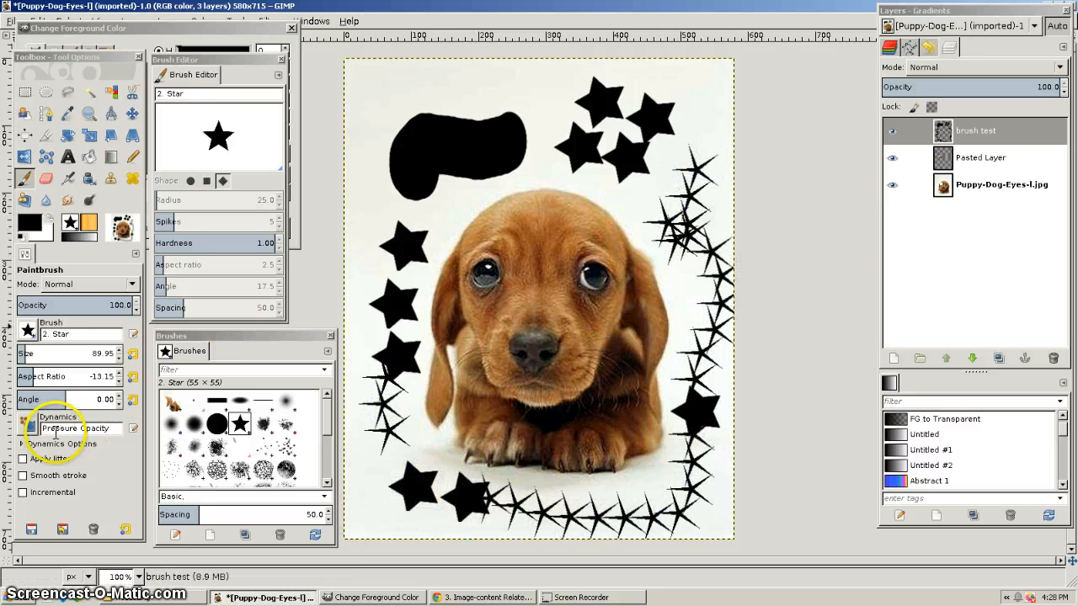
Set the brush angle to -140.55 and paint a short trail of rotated stars near the image's lower-left corner.
drag(65, 399, 28, 399)
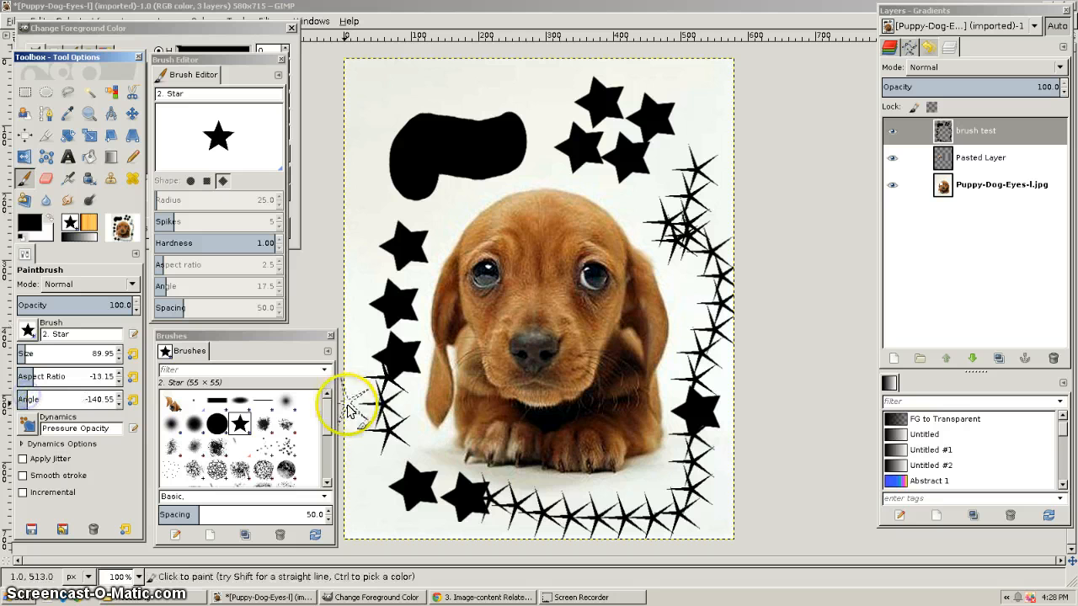
mouse_move(349, 404)
mouse_down()
mouse_move(375, 486)
mouse_move(386, 492)
mouse_move(438, 420)
mouse_move(392, 445)
mouse_up()
click(92, 399)
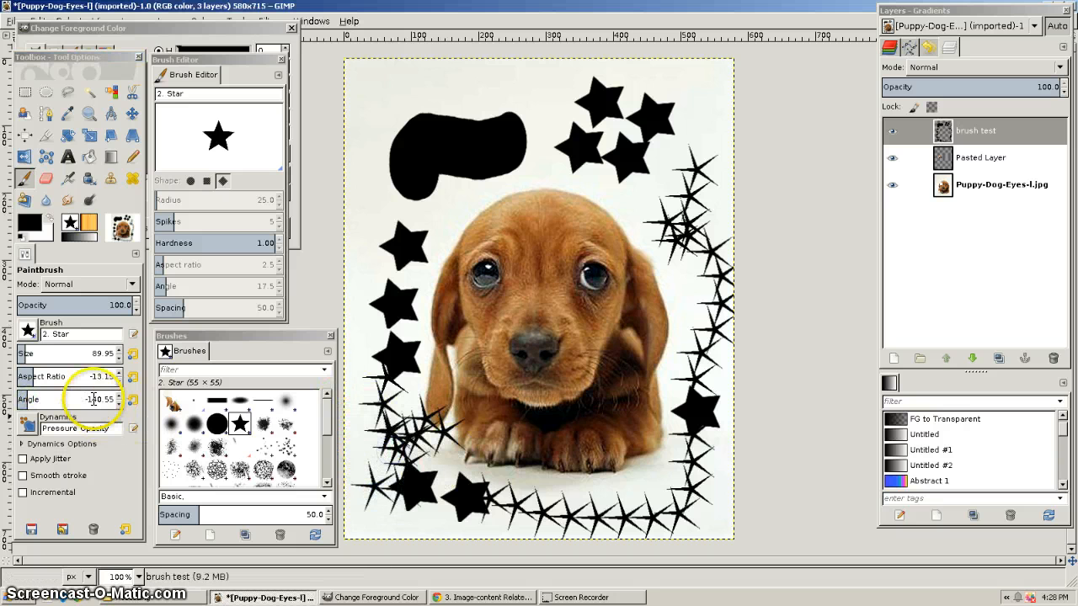
Reset the brush size, aspect ratio and angle to their defaults and stamp four small stars beside the puppy's head.
click(132, 354)
click(133, 376)
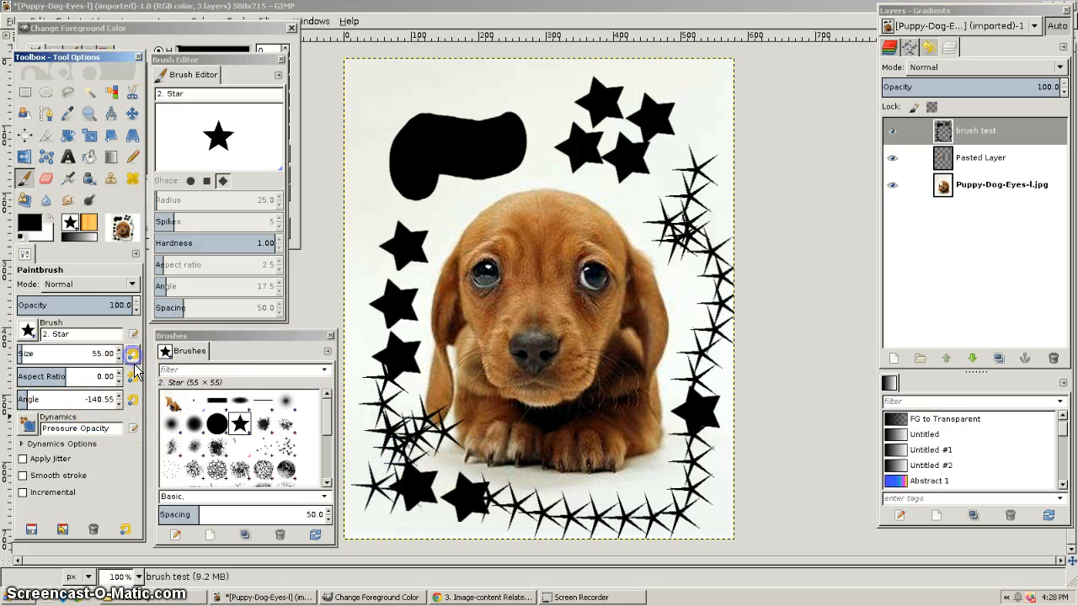
click(134, 401)
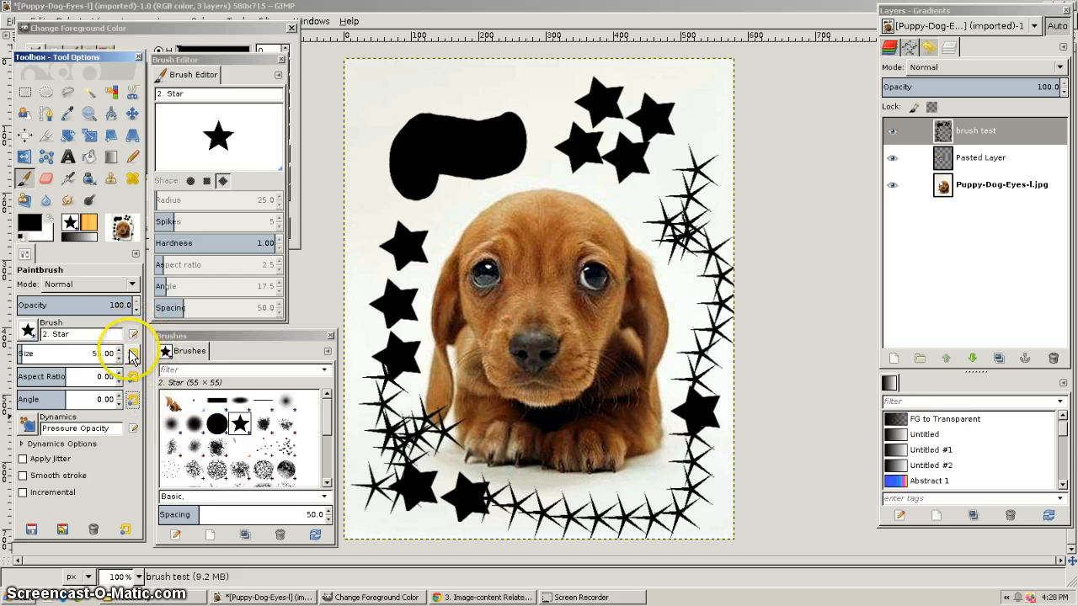
click(372, 217)
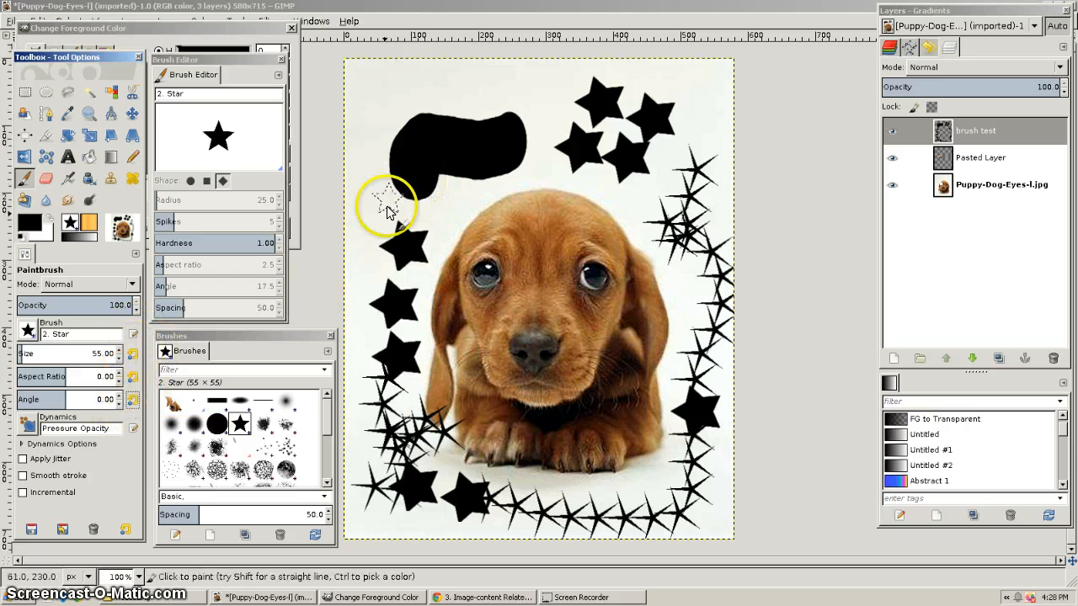
click(449, 251)
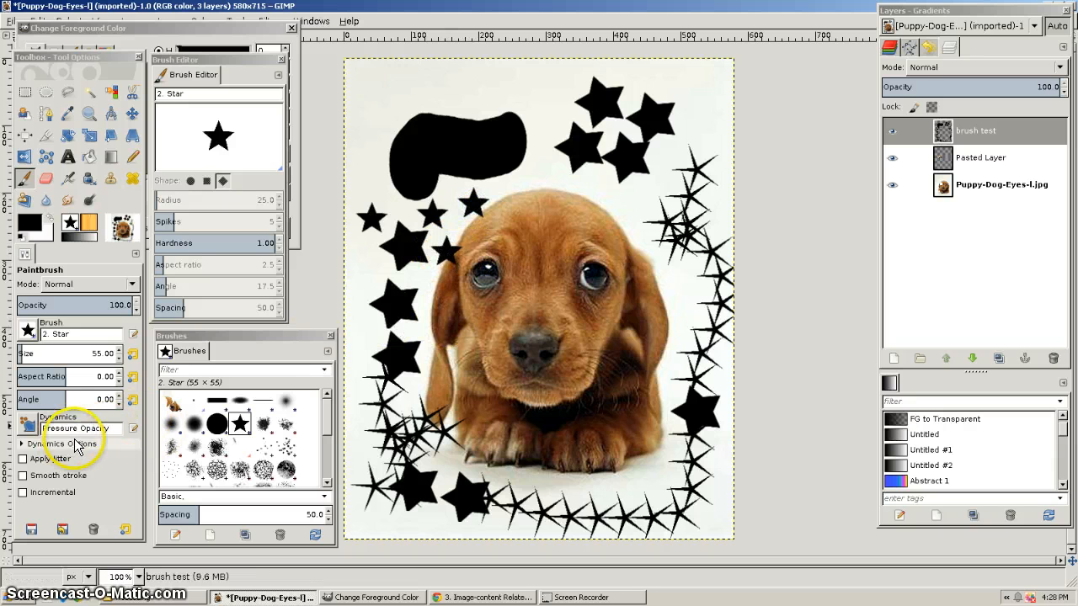
Choose the Cell 02 brush, stamp three dabs along the image's top edge and paint a looping stroke around the four stars.
click(218, 468)
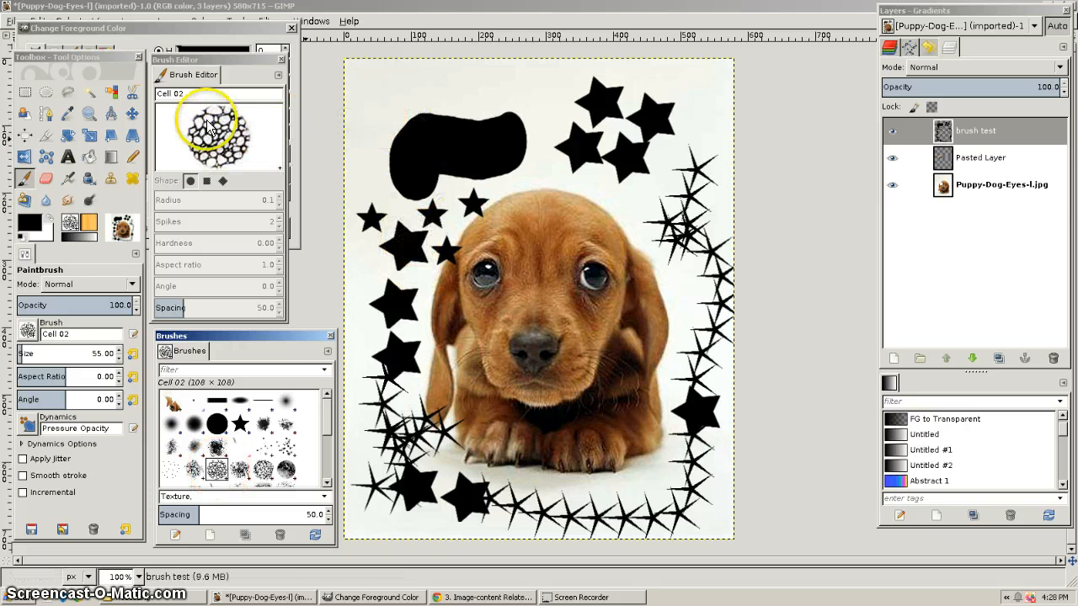
click(383, 91)
click(434, 91)
click(482, 91)
mouse_move(524, 84)
mouse_down()
mouse_move(523, 158)
mouse_move(670, 187)
mouse_move(625, 204)
mouse_move(702, 124)
mouse_move(562, 97)
mouse_up()
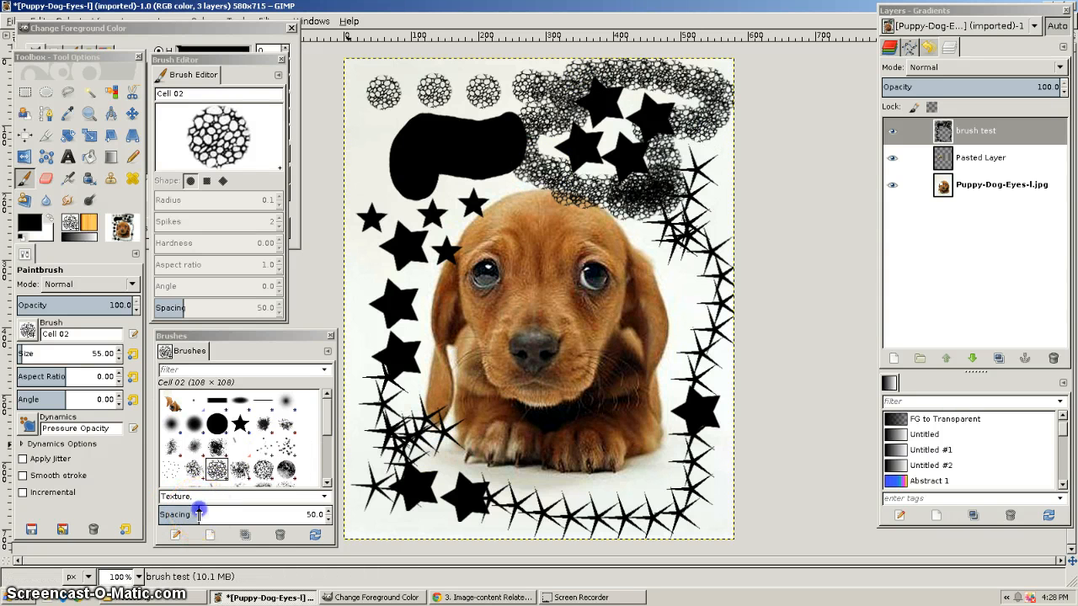
Set the Cell 02 brush spacing to 11.5 and paint dense strokes below the paws and along the upper-left edge.
drag(199, 514, 177, 514)
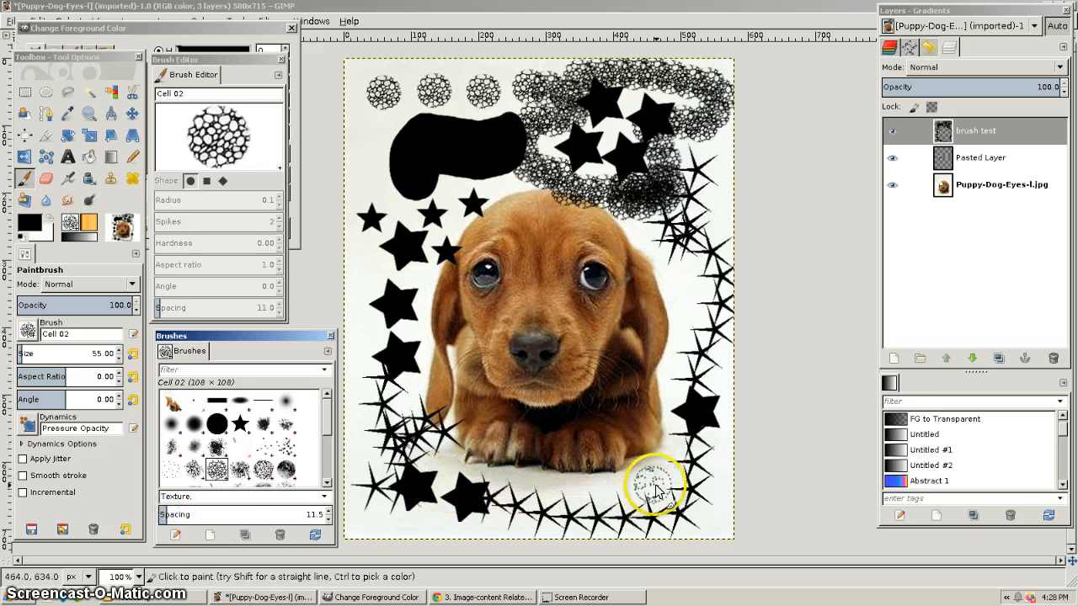
drag(667, 483, 476, 489)
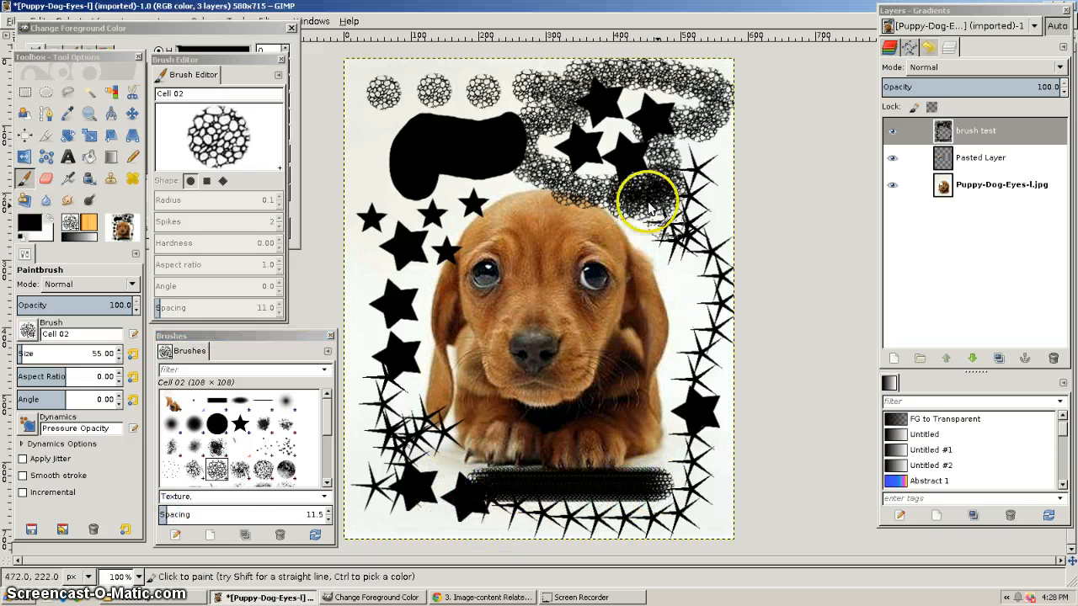
drag(364, 118, 371, 186)
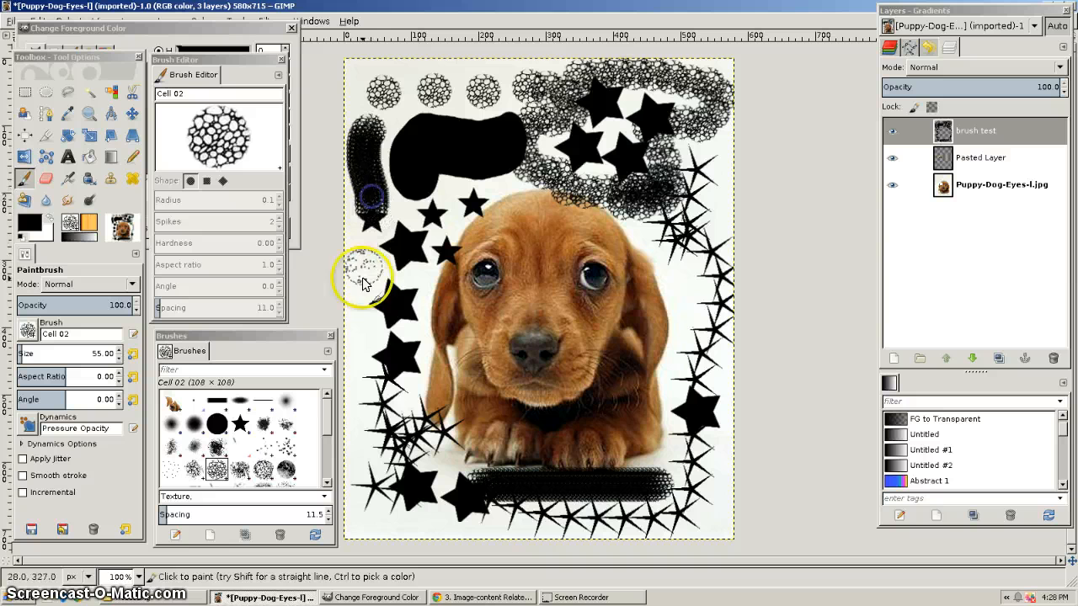
Set the Cell 02 brush spacing to 158.9 and paint widely spaced dabs around the left, bottom and right image edges.
drag(173, 514, 290, 515)
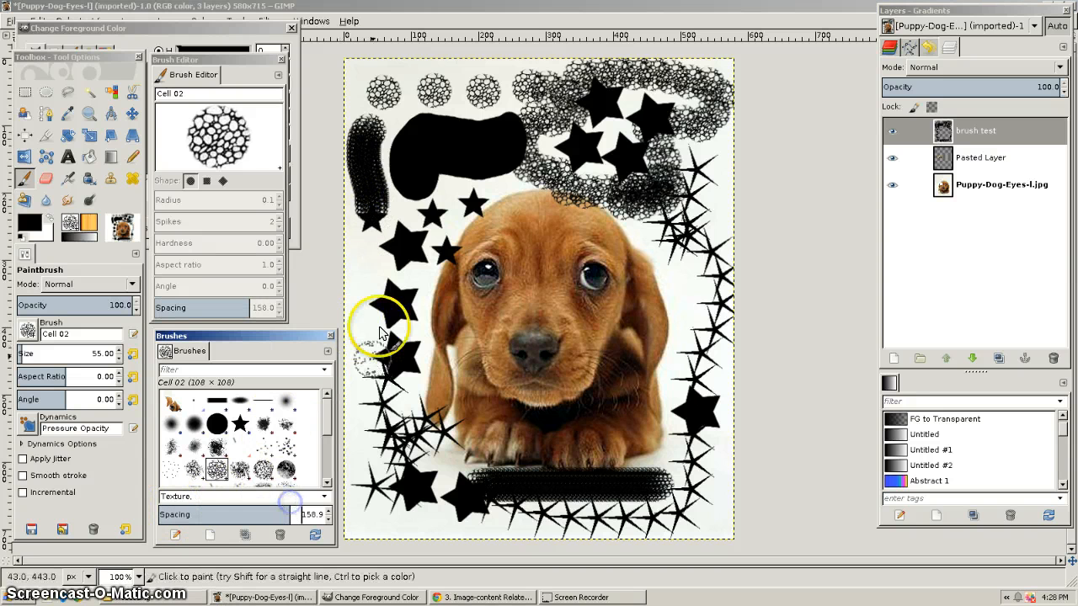
mouse_move(357, 246)
mouse_down()
mouse_move(371, 507)
mouse_move(640, 513)
mouse_move(741, 455)
mouse_move(669, 232)
mouse_up()
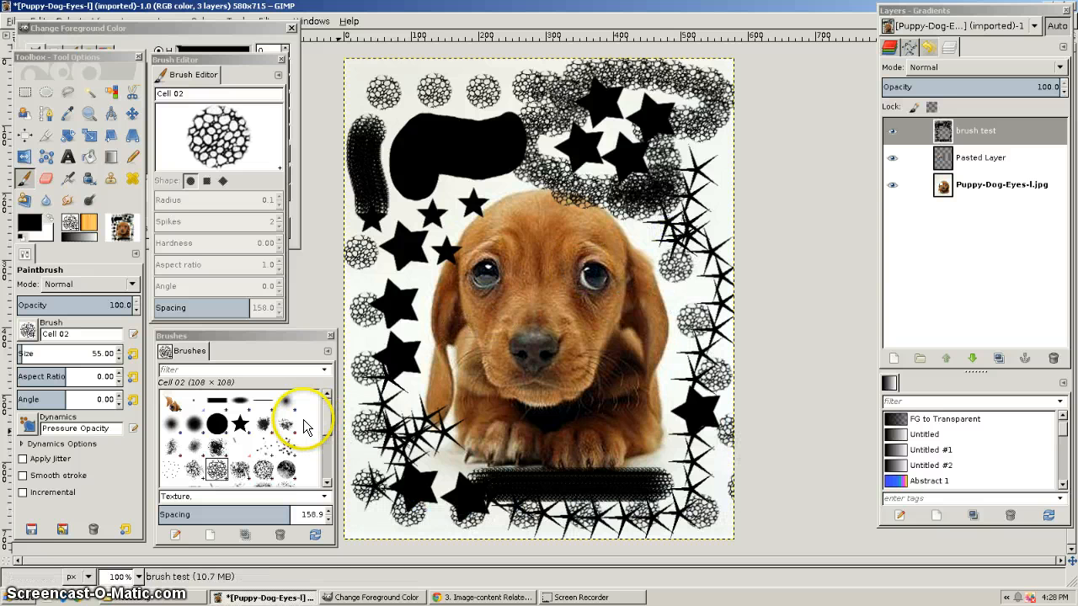
Switch back to the 2. Hardness 100 brush and clear all painted content from the brush test layer.
click(216, 423)
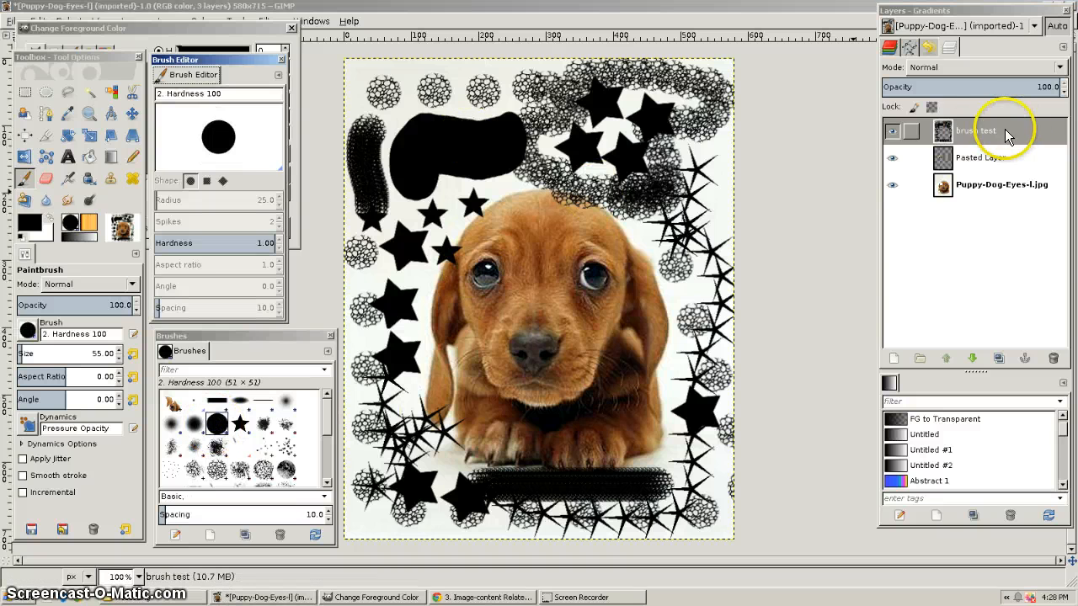
click(976, 132)
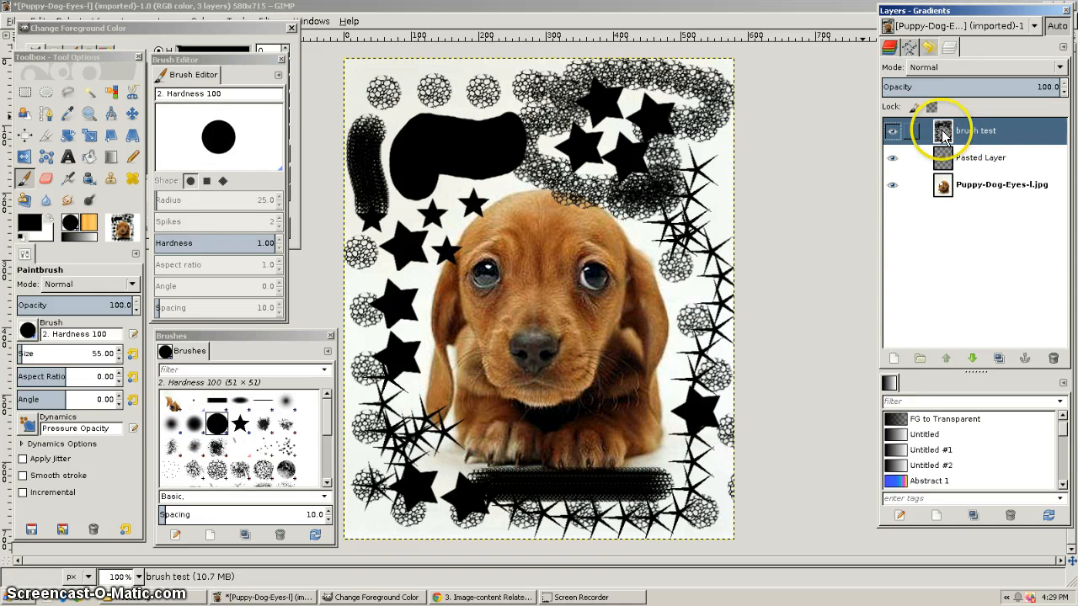
key(ctrl+a)
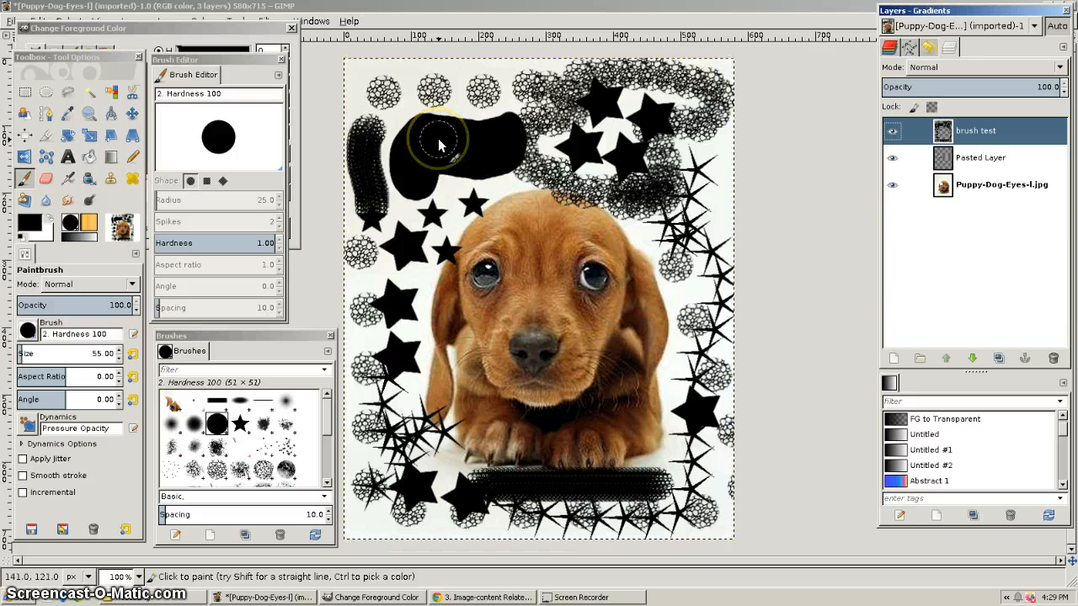
key(Delete)
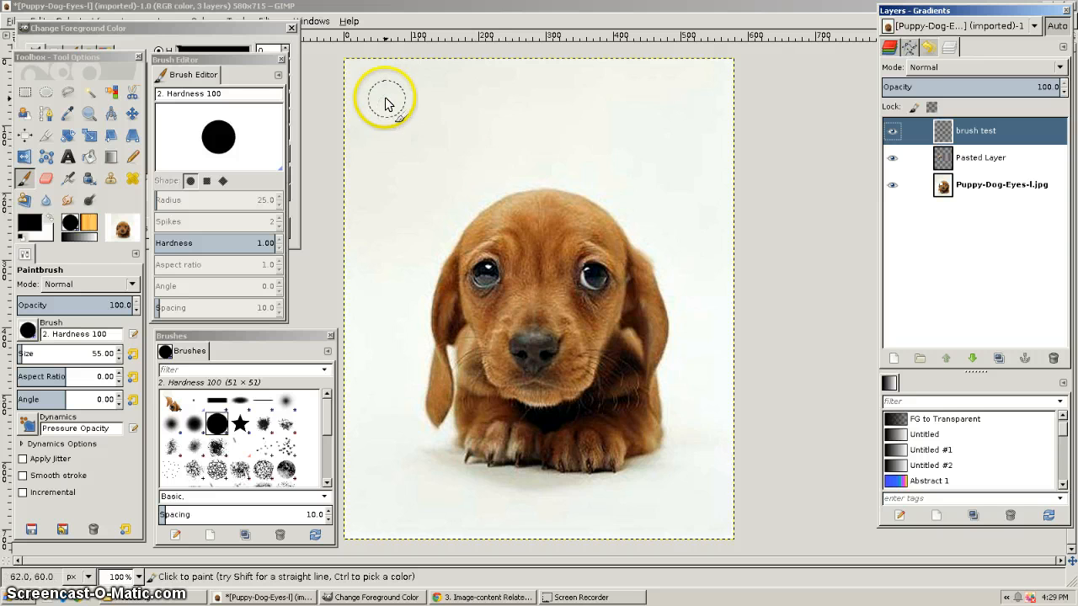
Paint one short and one long solid stroke along the image's top edge with the 2. Hardness 100 brush.
drag(385, 99, 435, 100)
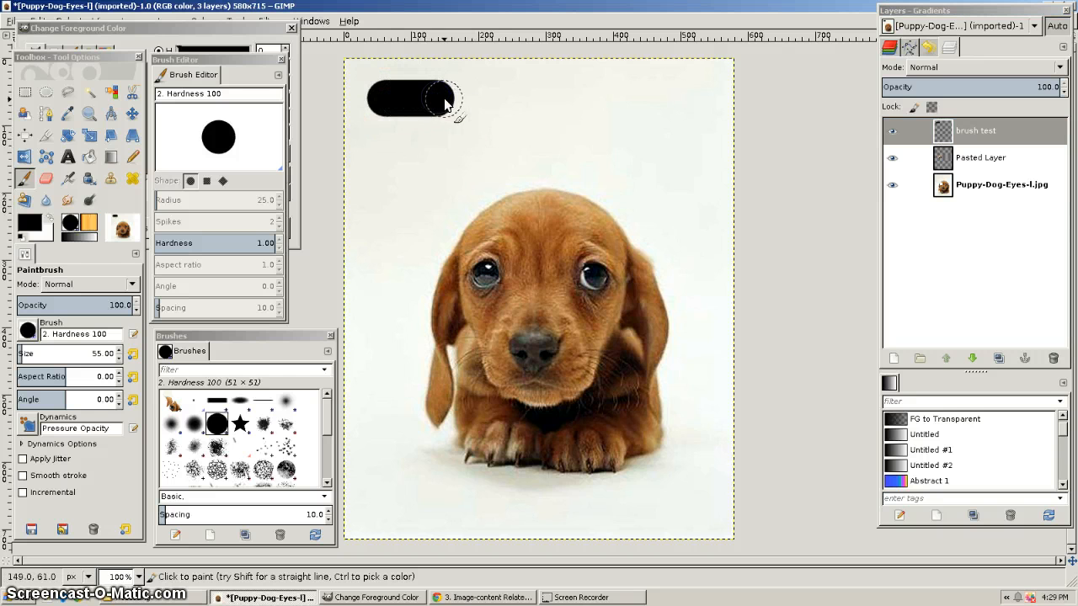
click(491, 96)
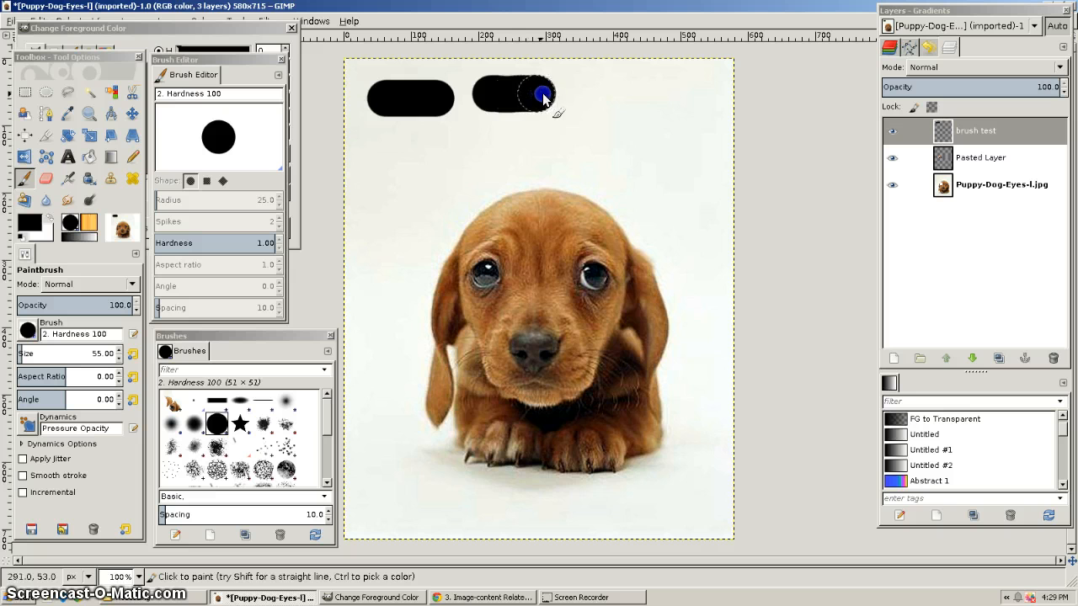
drag(633, 99, 663, 99)
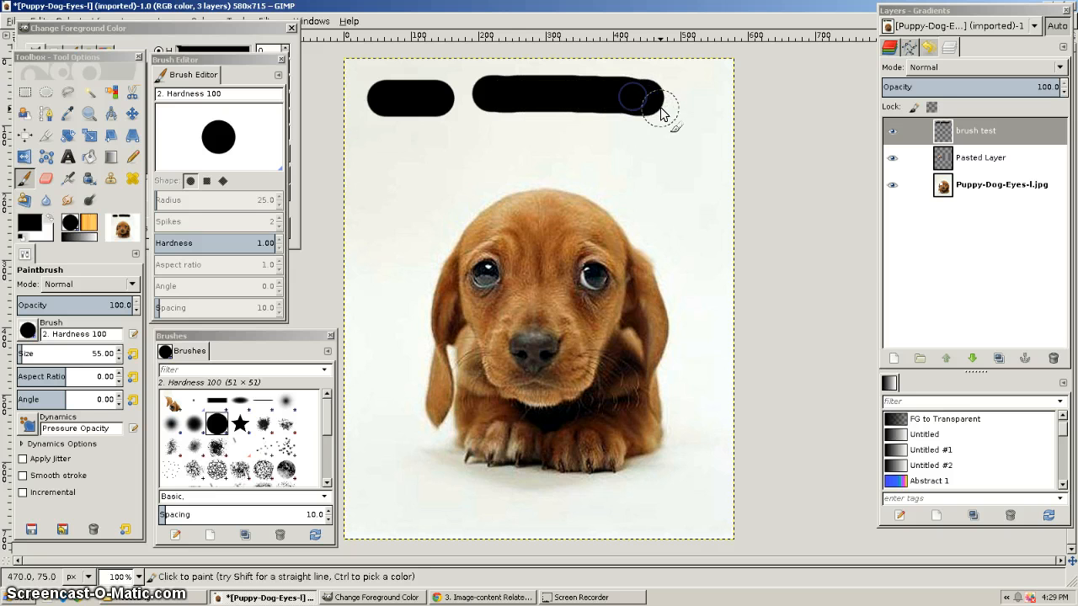
Set the 2. Hardness 100 brush spacing to 108.2 and paint a row of separate dots beneath the solid strokes.
drag(197, 512, 245, 511)
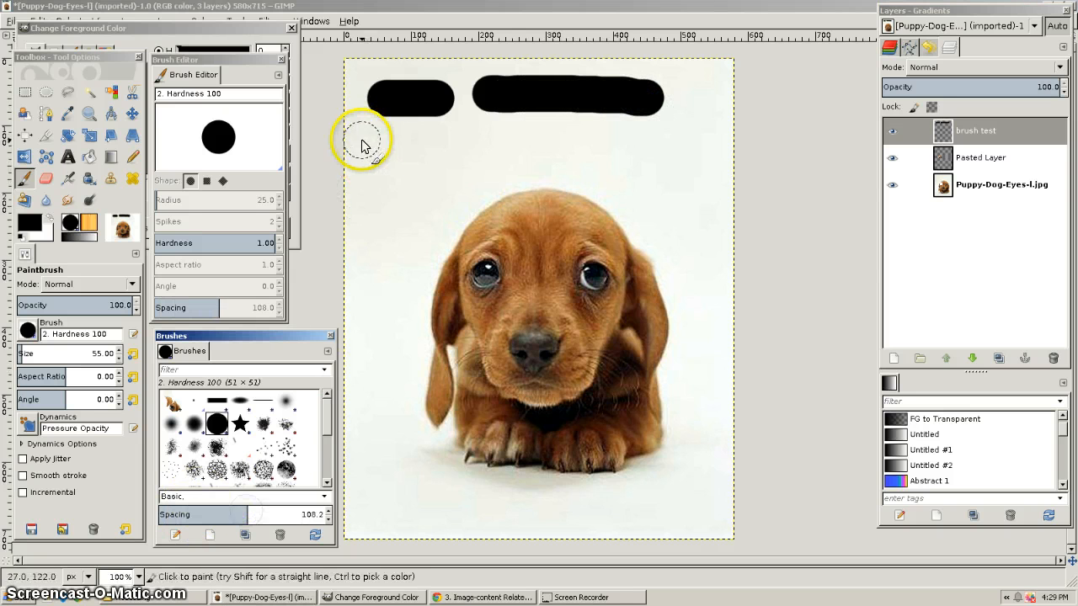
drag(360, 139, 415, 143)
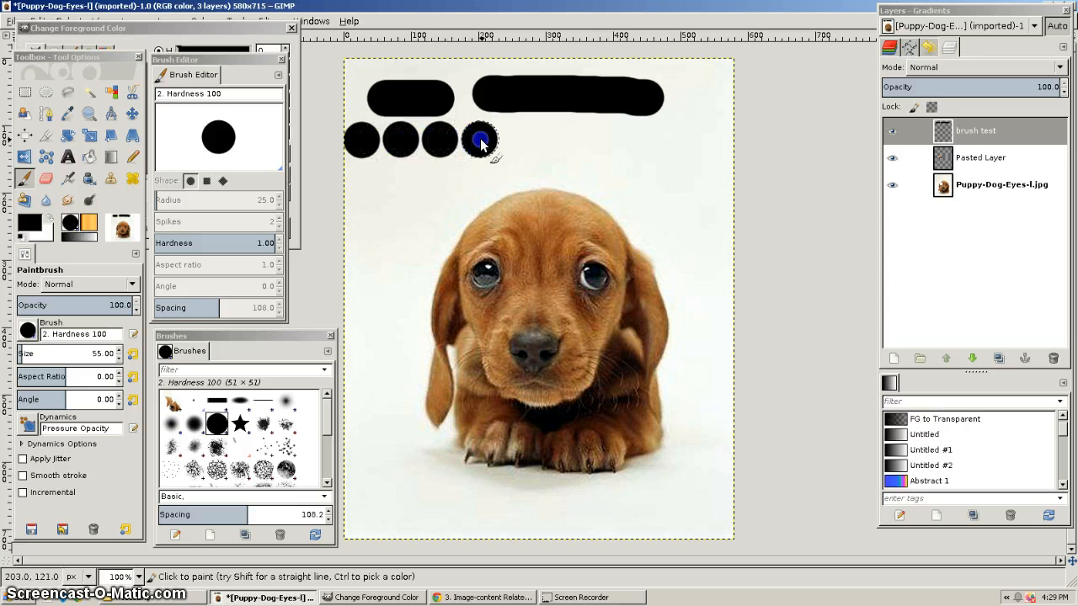
drag(512, 141, 700, 145)
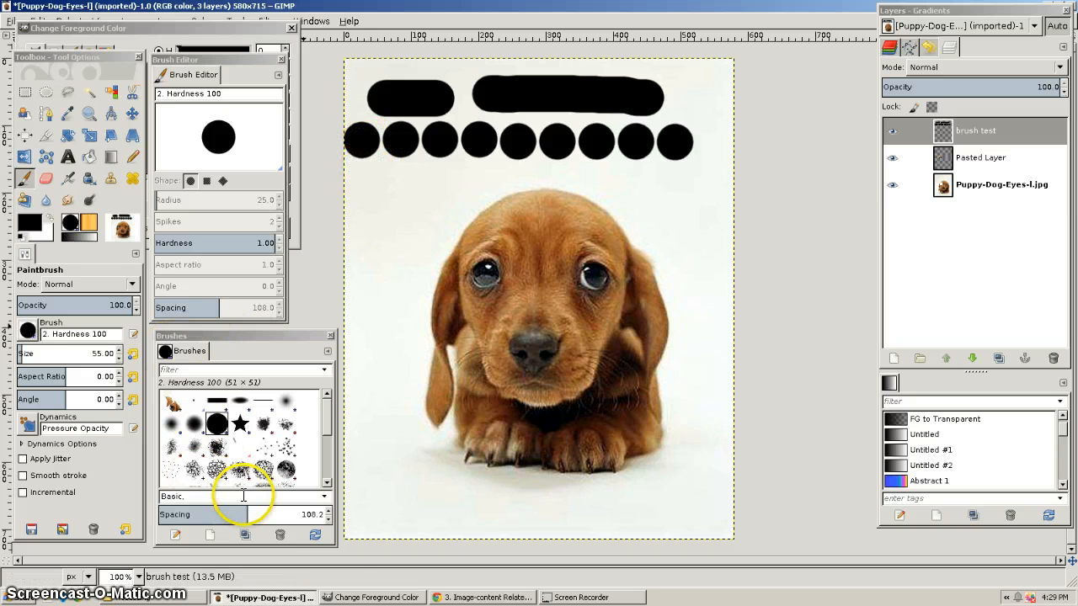
Enable Apply Jitter and paint a vertical column of four dots along the image's left edge.
click(22, 460)
click(374, 199)
click(374, 236)
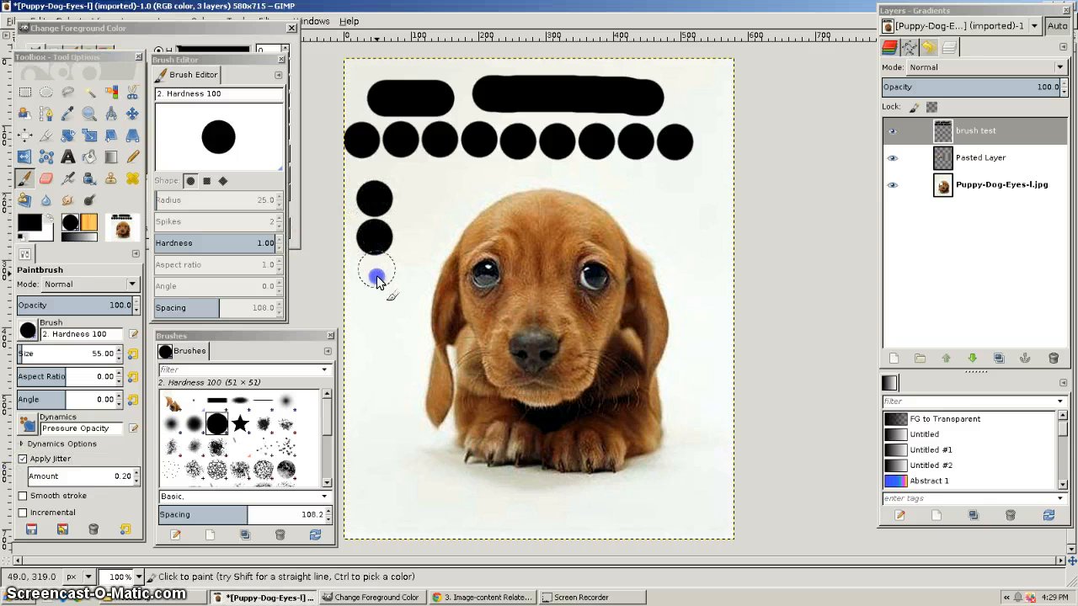
drag(377, 280, 377, 354)
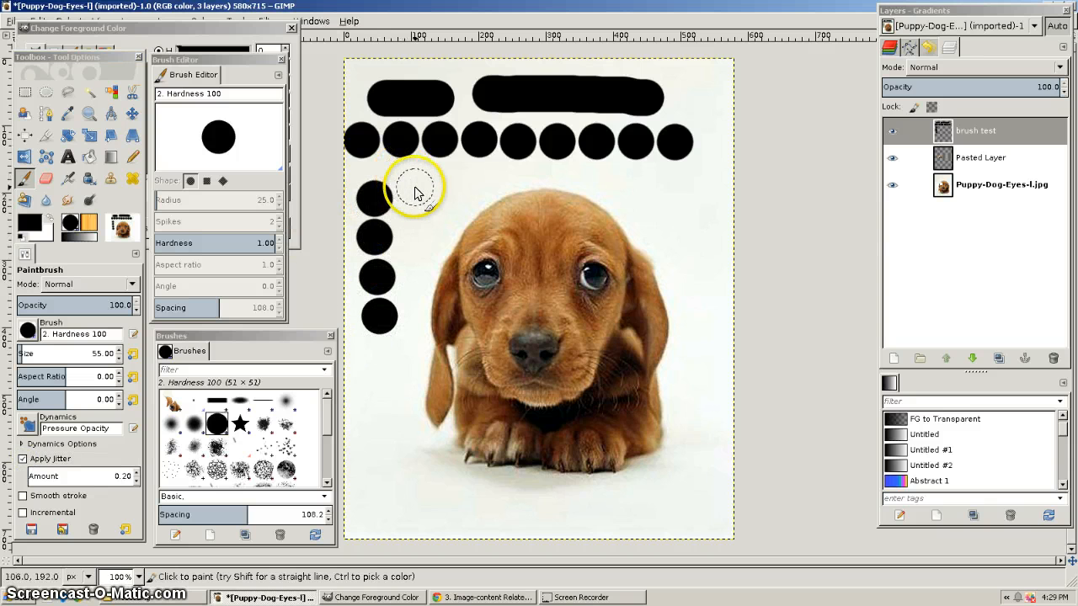
Set the brush spacing to 26.0 and paint jittered strokes along the image's bottom and right edges and over the long top stroke.
drag(220, 517, 175, 512)
drag(373, 508, 675, 508)
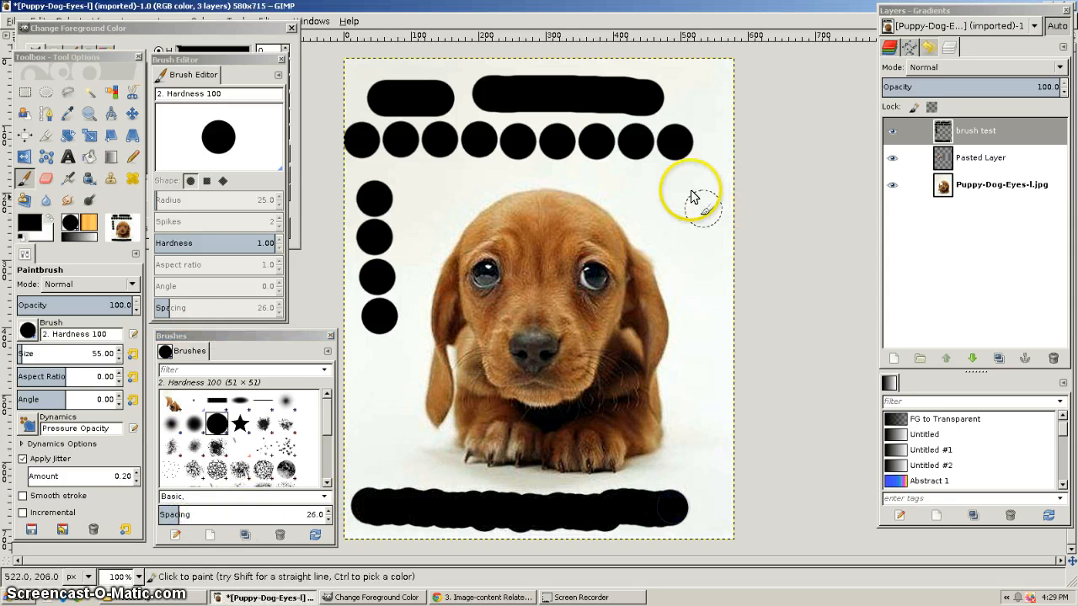
mouse_move(692, 196)
mouse_down()
mouse_move(712, 370)
mouse_move(699, 450)
mouse_up()
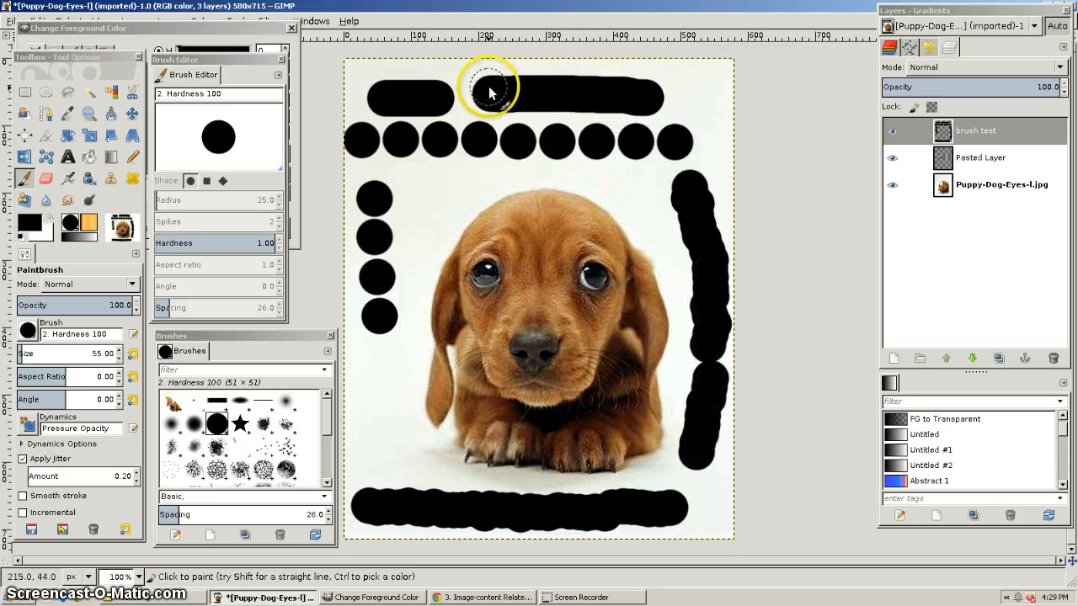
mouse_move(491, 91)
mouse_down()
mouse_move(700, 83)
mouse_move(708, 95)
mouse_move(696, 107)
mouse_move(499, 115)
mouse_up()
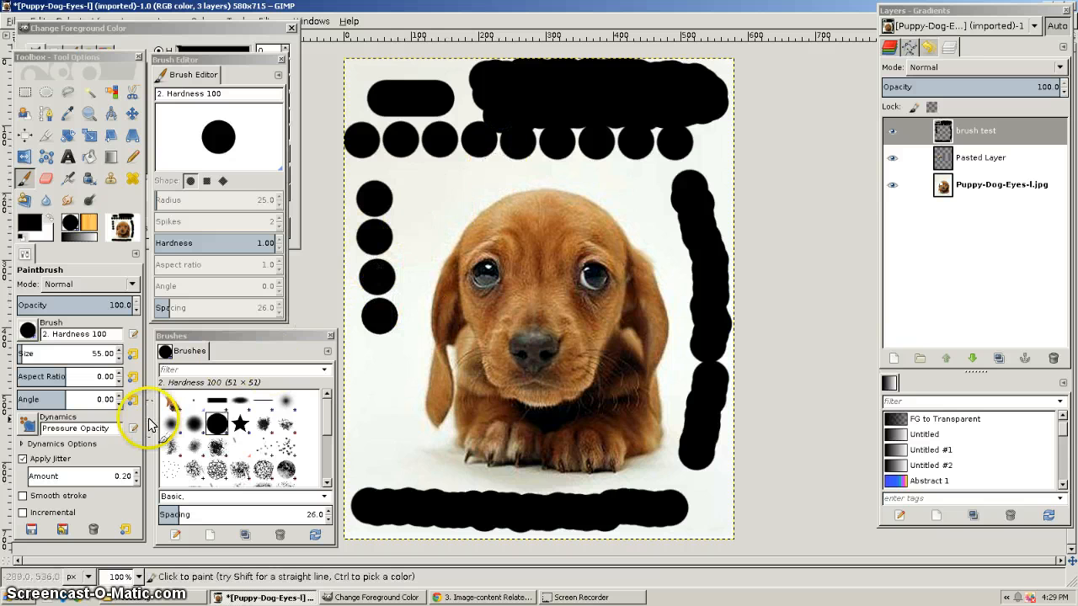
Choose the Bristles 01 brush, paint a dense stroke left of the puppy, then scattered strokes above its head with spacing 67.9.
click(267, 447)
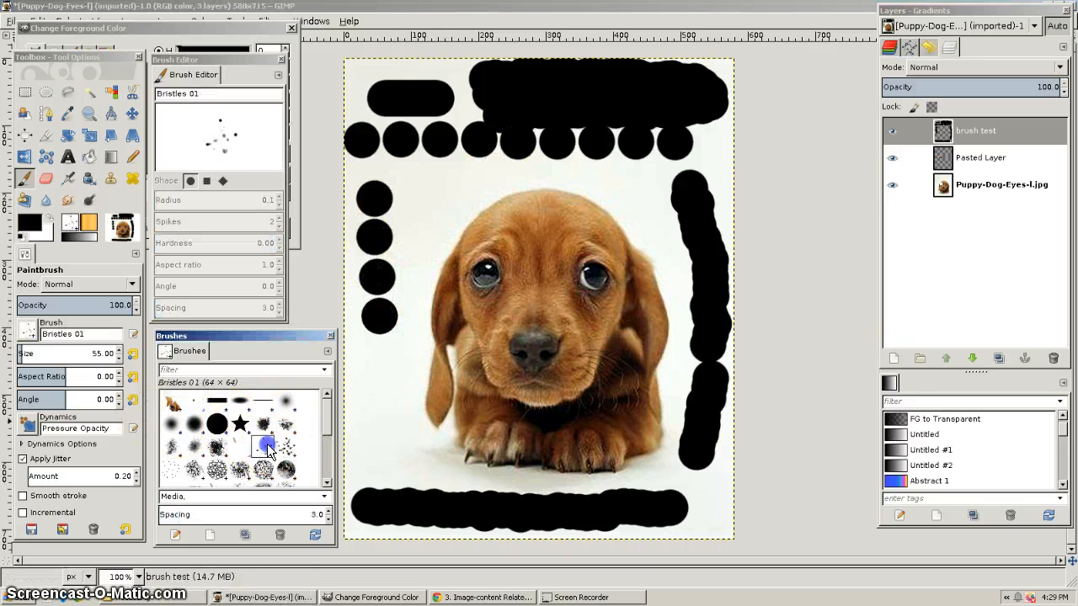
mouse_move(364, 390)
mouse_down()
mouse_move(382, 431)
mouse_move(401, 453)
mouse_move(411, 249)
mouse_move(423, 206)
mouse_move(453, 195)
mouse_up()
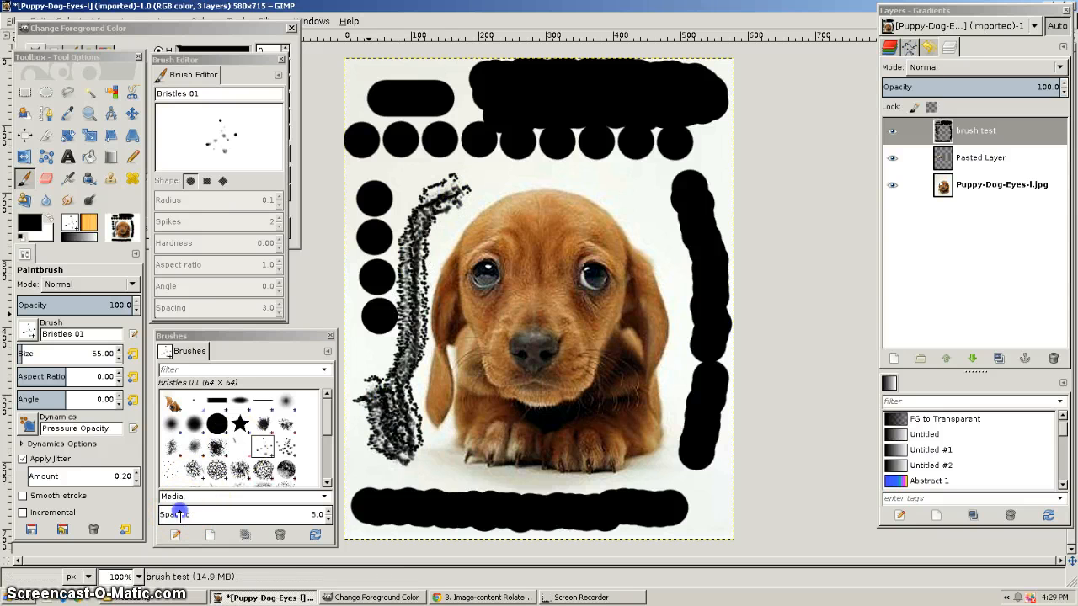
drag(180, 514, 213, 514)
click(487, 176)
drag(487, 175, 540, 171)
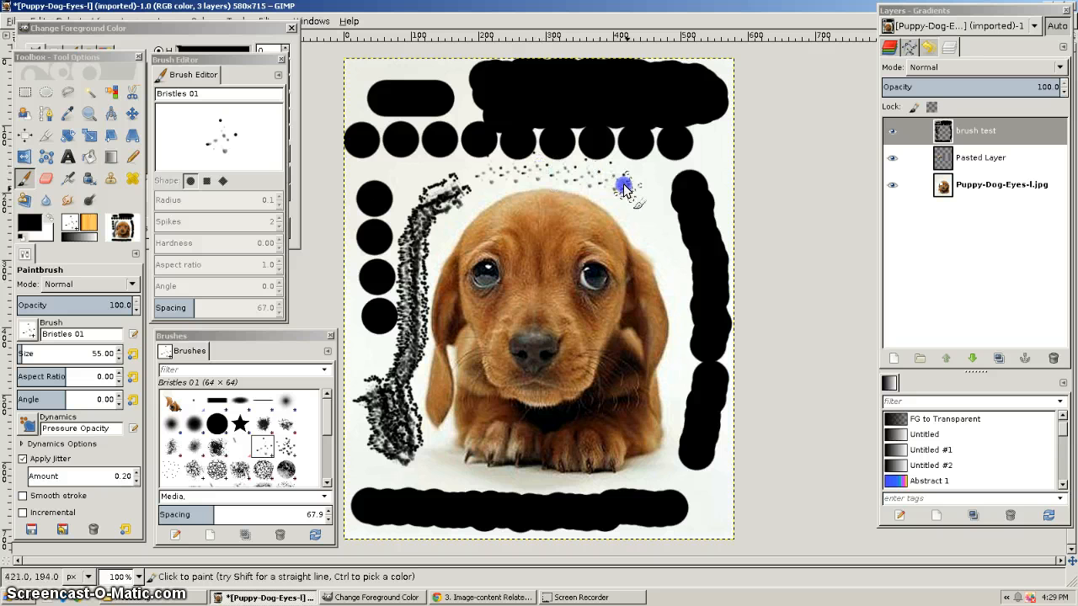
mouse_move(662, 250)
mouse_down()
mouse_move(622, 175)
mouse_move(531, 170)
mouse_up()
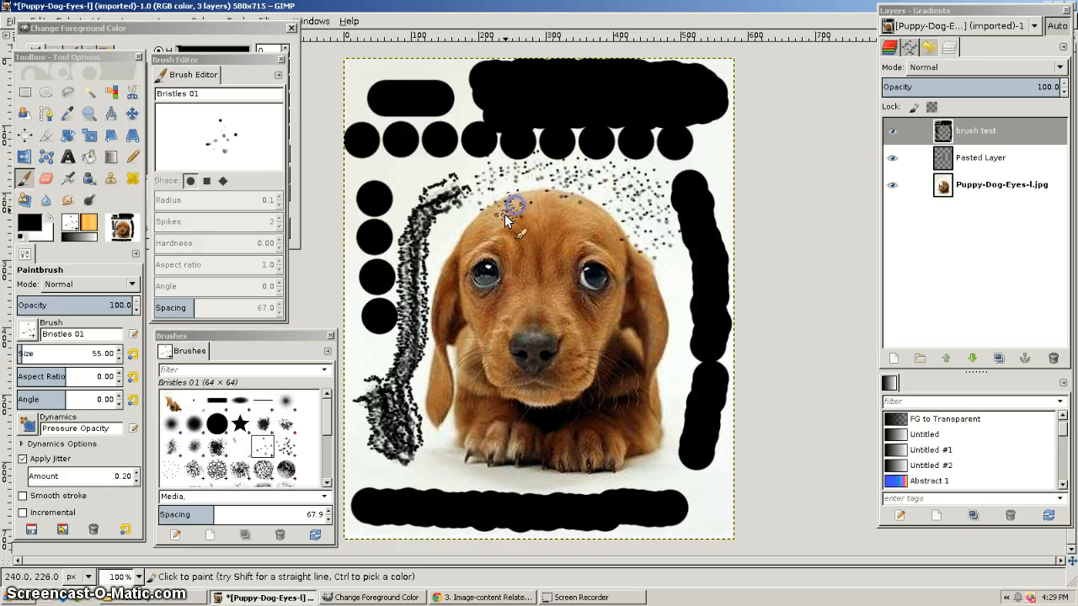
Set the Bristles 01 brush size to 440.23 and paint large dabs across the puppy's face.
drag(43, 356, 77, 354)
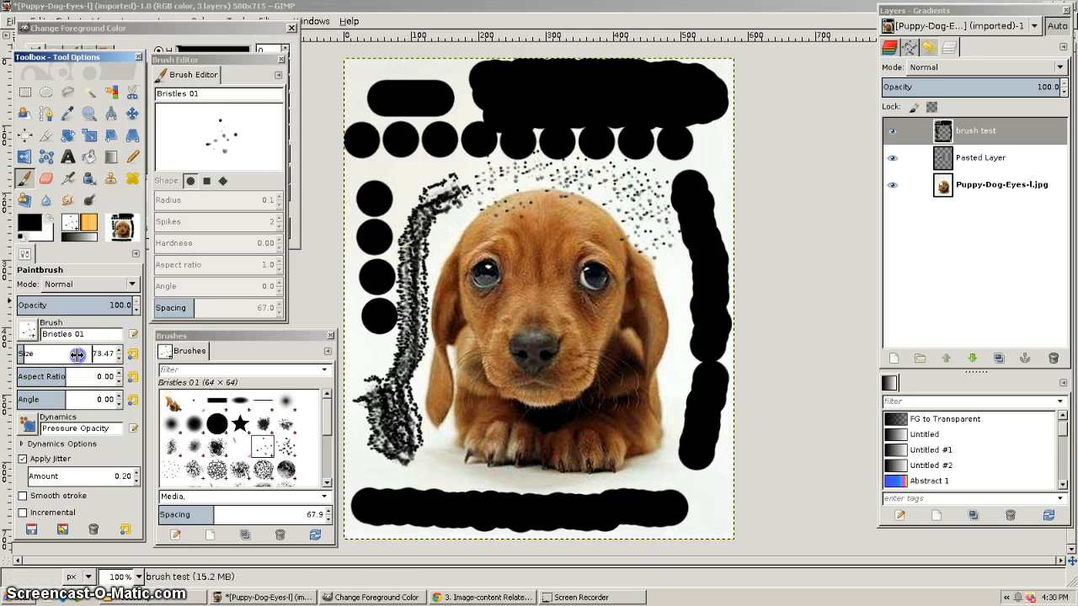
mouse_move(500, 205)
mouse_down()
mouse_move(457, 265)
mouse_move(451, 331)
mouse_move(553, 157)
mouse_move(447, 333)
mouse_up()
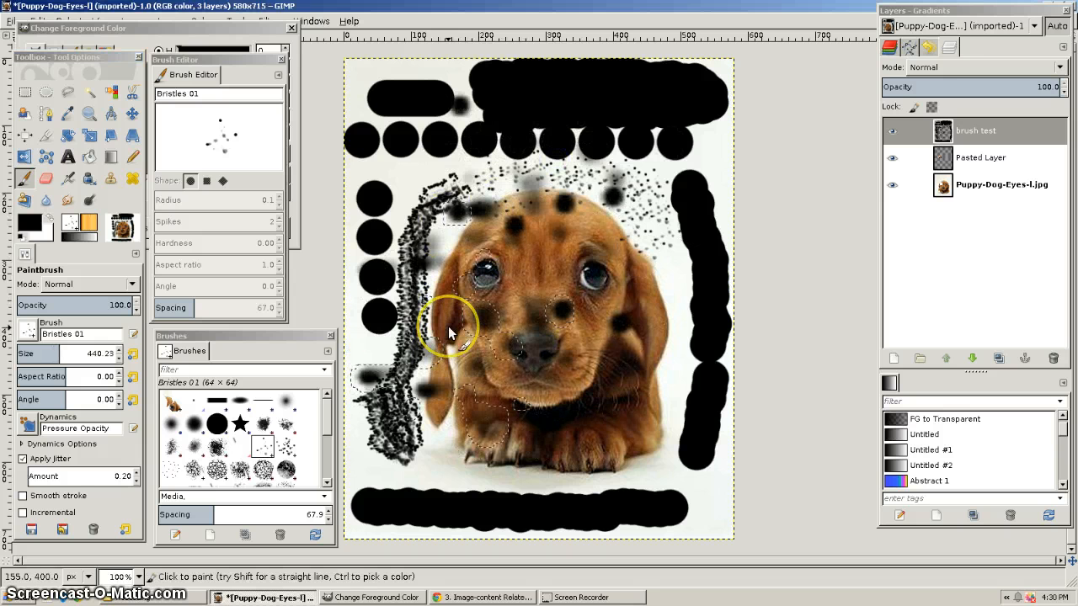
Undo all the test strokes on the brush test layer.
key(ctrl+z)
key(ctrl+z)
key(ctrl+z)
key(ctrl+z)
key(ctrl+z)
key(ctrl+z)
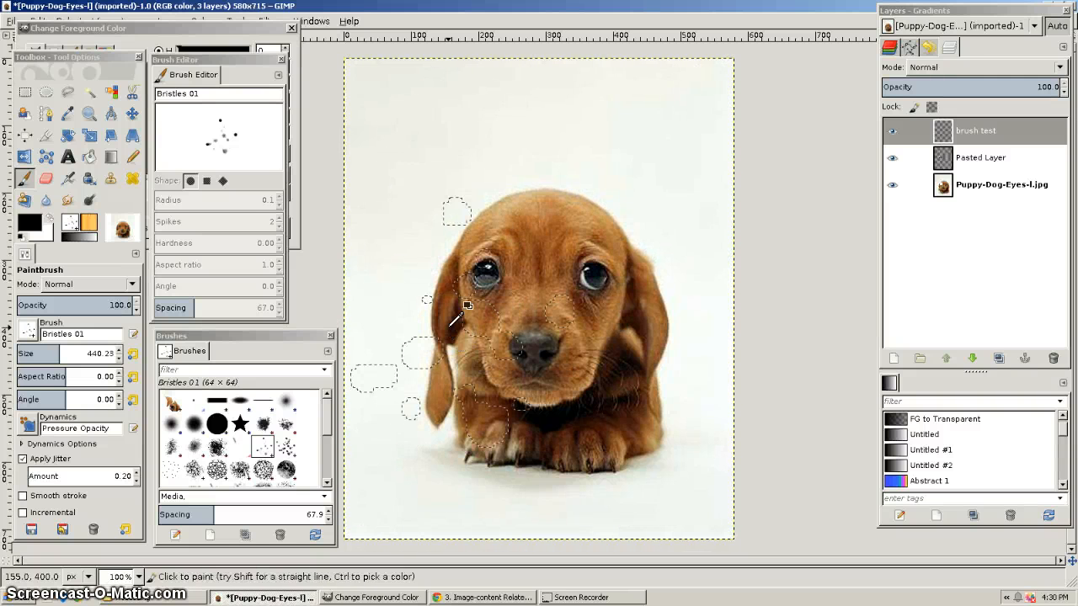
click(798, 215)
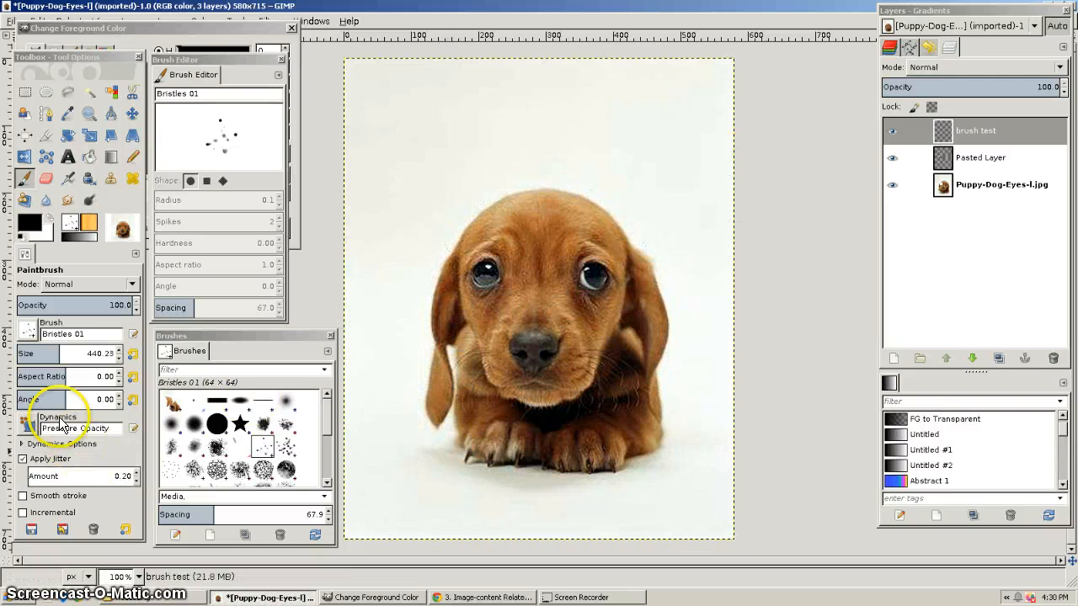
Set the brush size to 62.58 and draw a wavy Bristles 01 stroke above the puppy's head with the Pencil tool.
drag(51, 357, 47, 355)
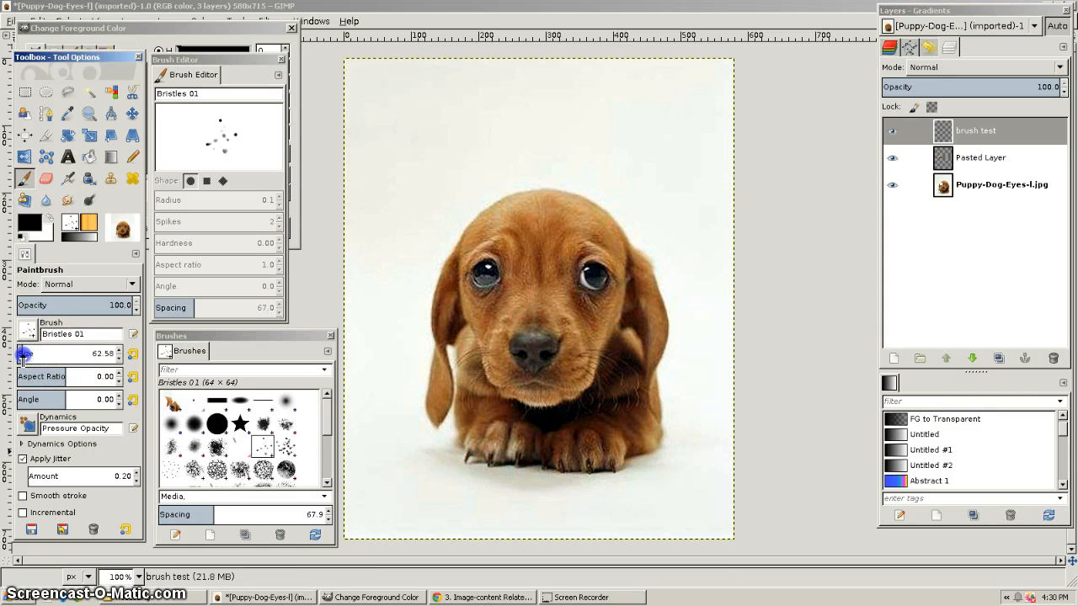
click(132, 156)
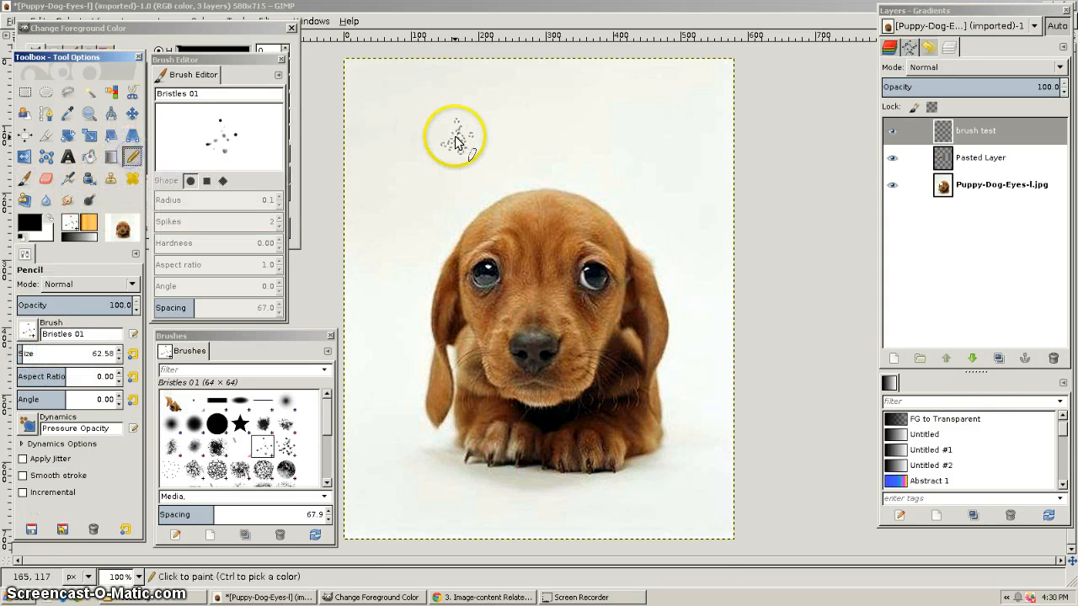
mouse_move(404, 159)
mouse_down()
mouse_move(407, 132)
mouse_move(473, 152)
mouse_move(613, 122)
mouse_up()
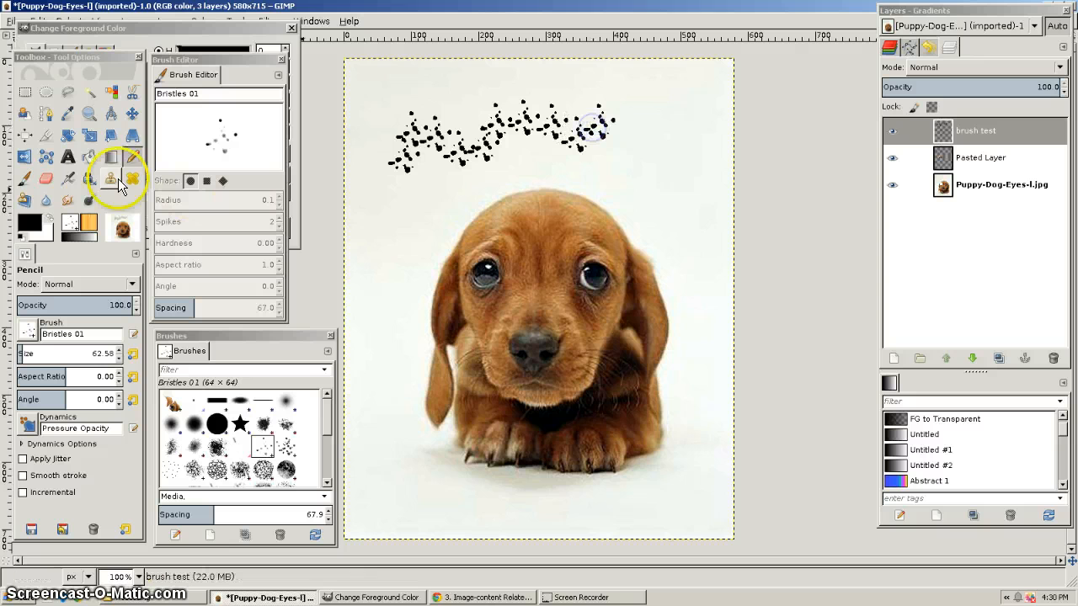
click(132, 156)
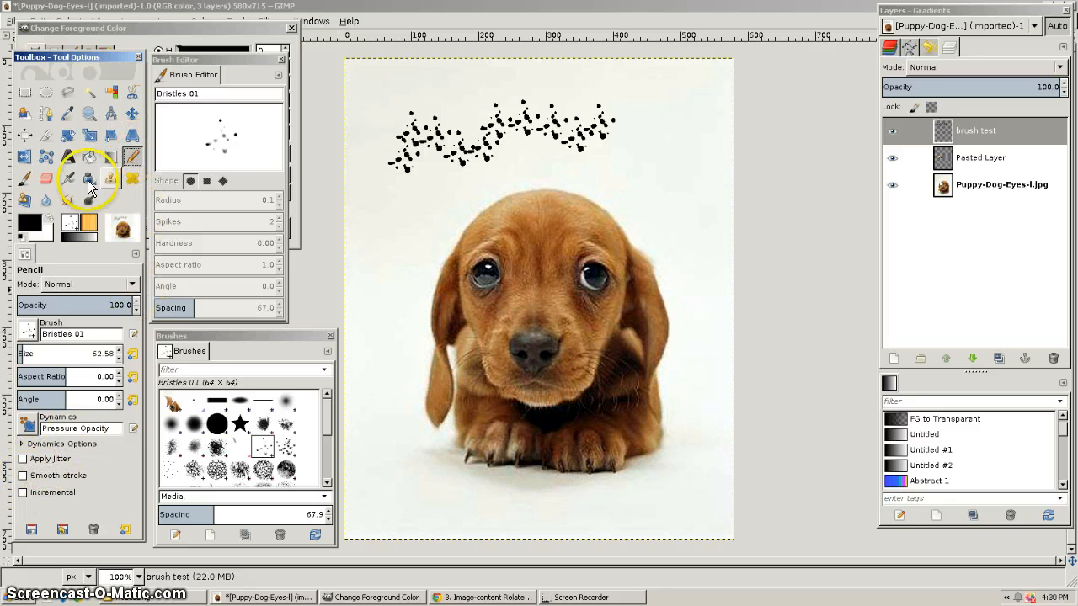
Switch back to the Paintbrush and clear the pencil stroke from the brush test layer.
click(26, 179)
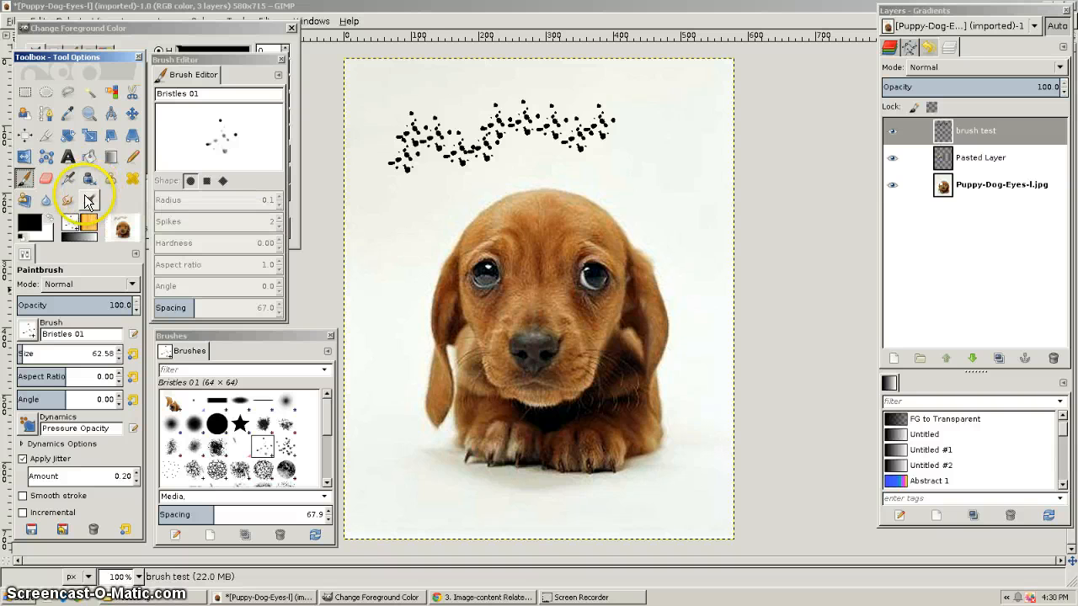
click(68, 157)
click(981, 133)
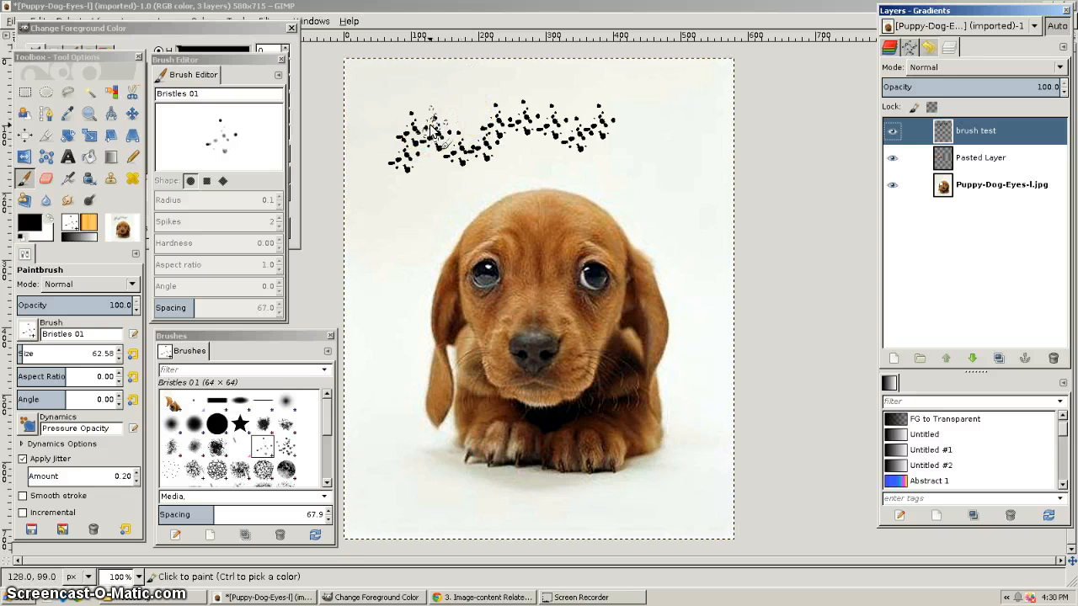
key(Delete)
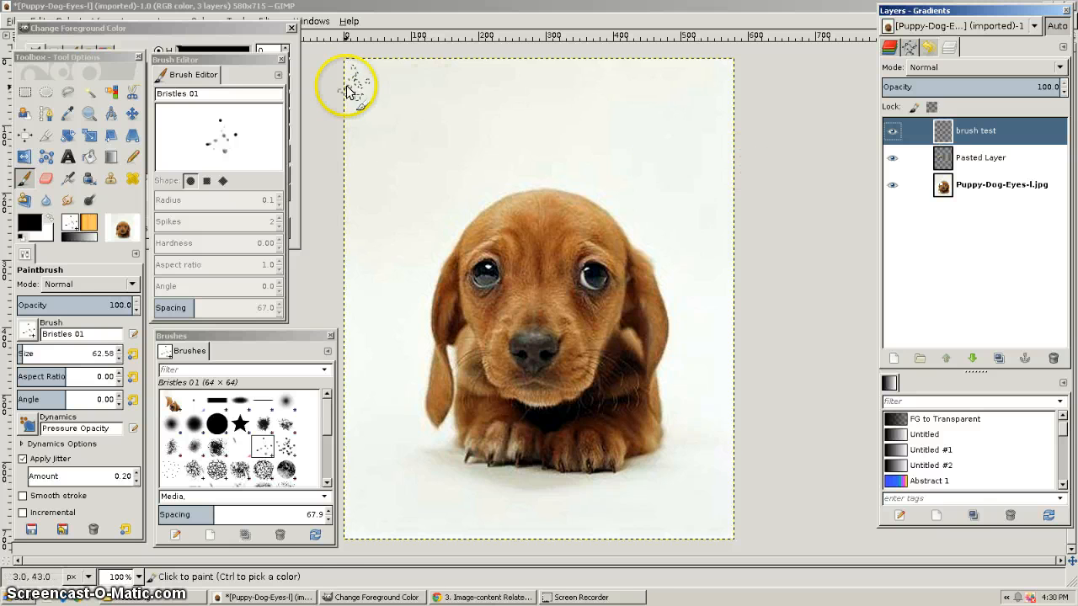
Try a freehand selection in the upper-left background and a selection of the whole canvas, clearing each one.
click(67, 92)
mouse_move(442, 97)
mouse_down()
mouse_move(378, 144)
mouse_move(474, 74)
mouse_move(421, 111)
mouse_move(437, 103)
mouse_up()
click(439, 97)
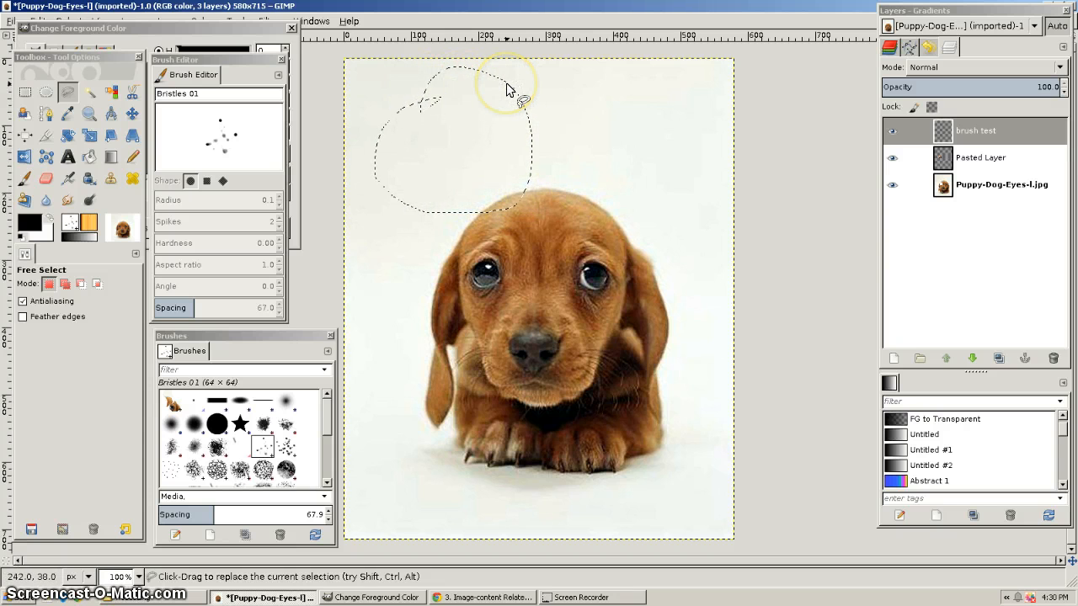
key(ctrl)
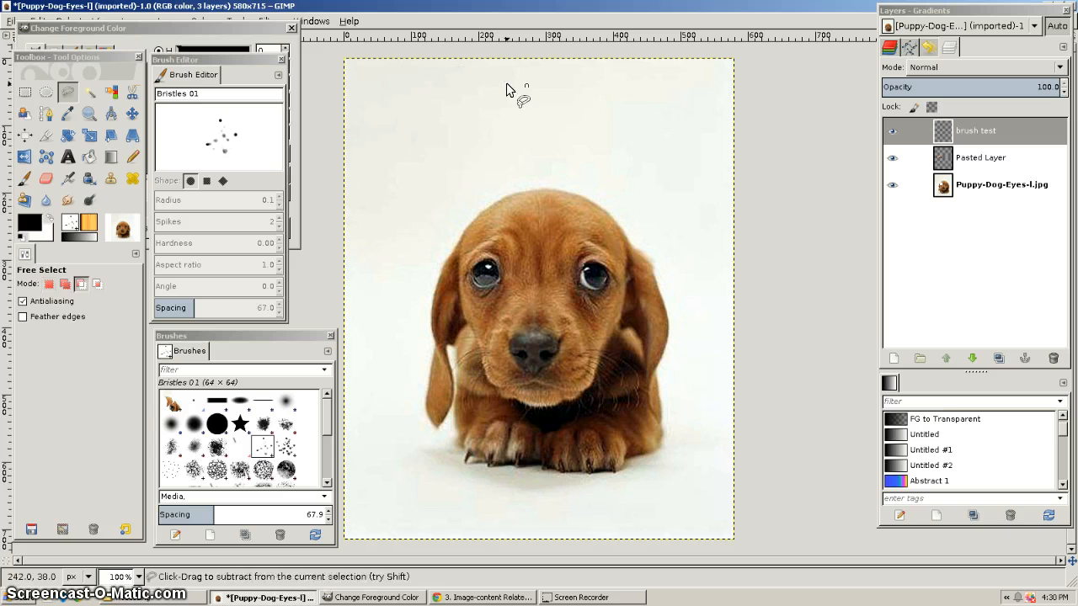
click(576, 108)
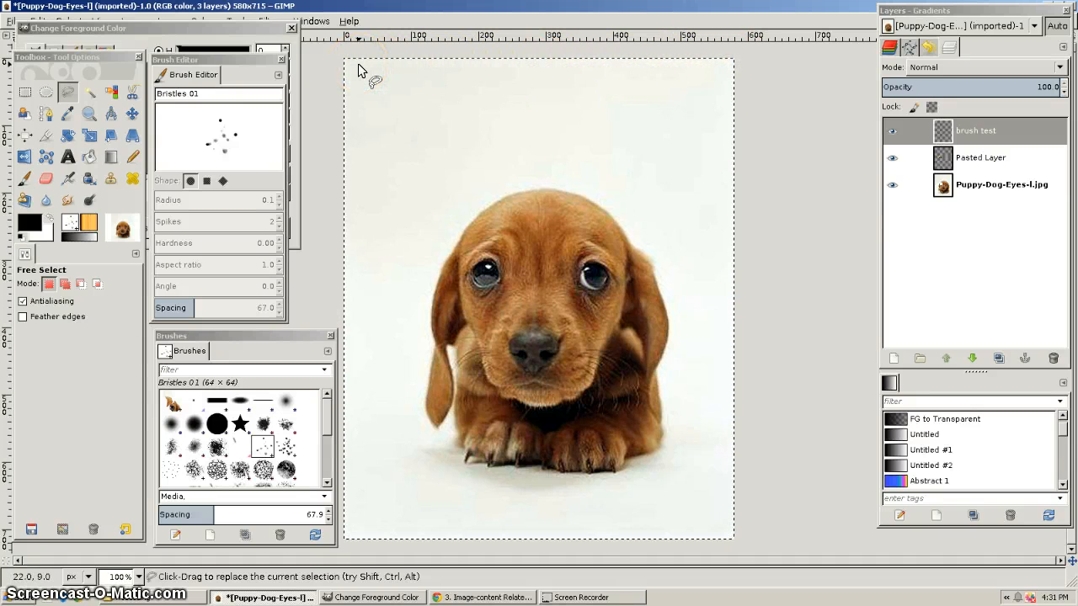
click(406, 67)
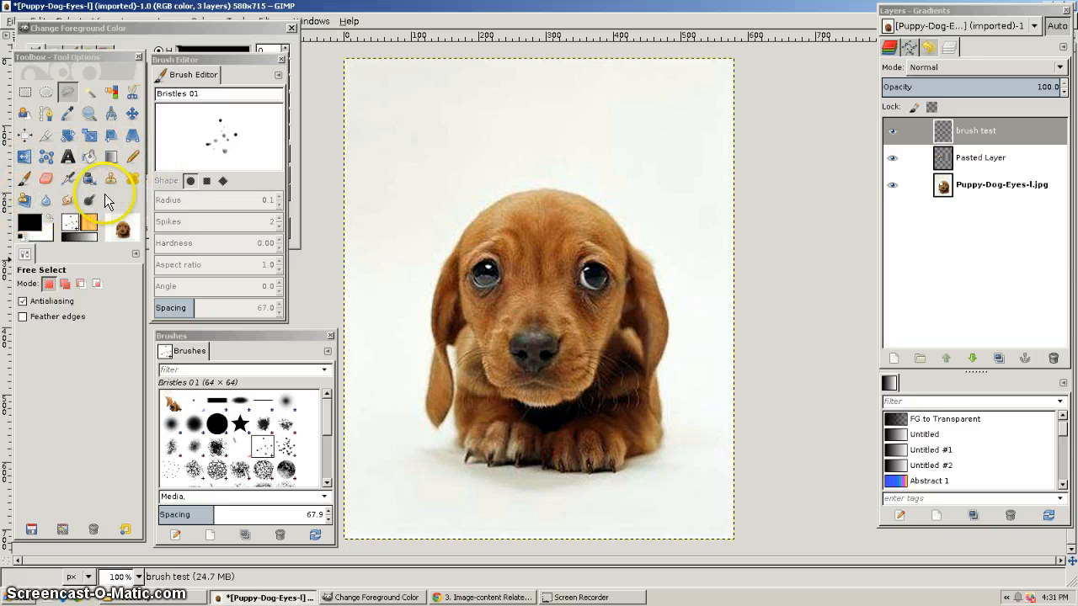
Activate the Puppy-Dog-Eyes-l.jpg layer and set up the Blur/Sharpen tool with the 2. Hardness 100 brush.
click(48, 199)
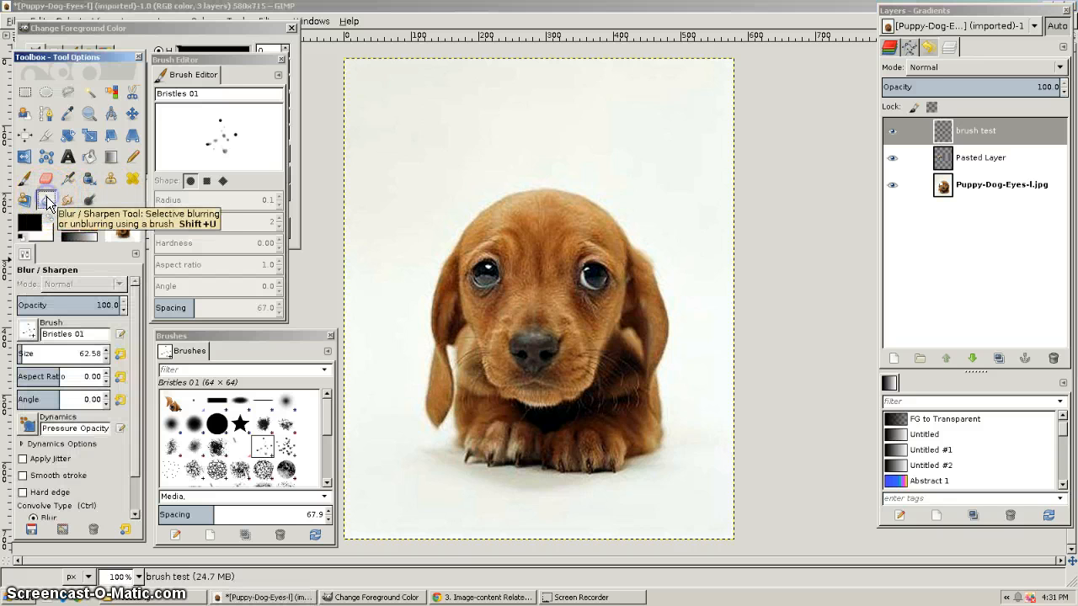
click(947, 189)
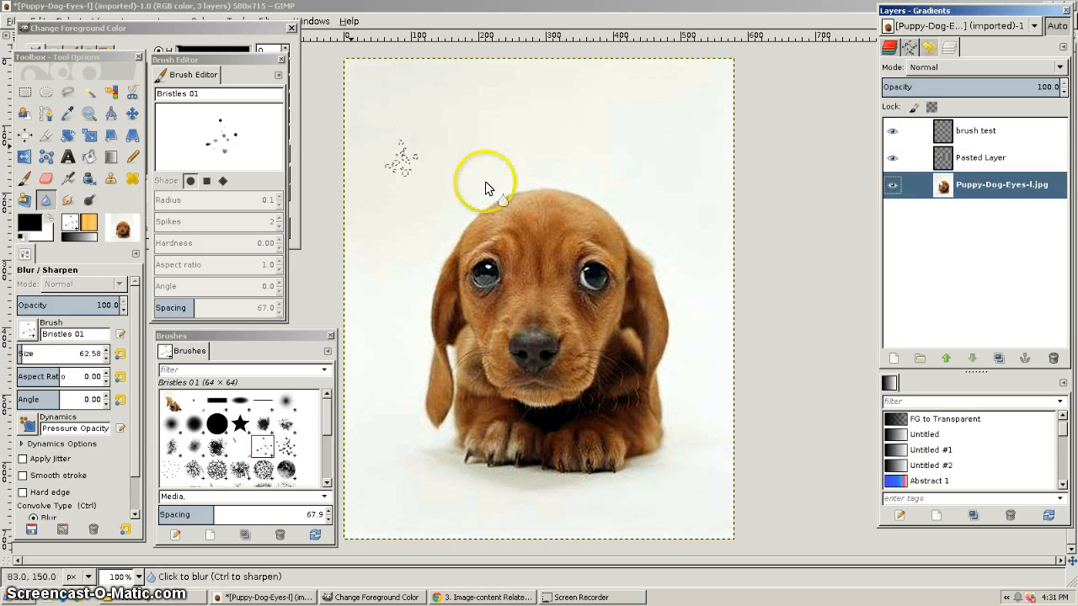
click(48, 202)
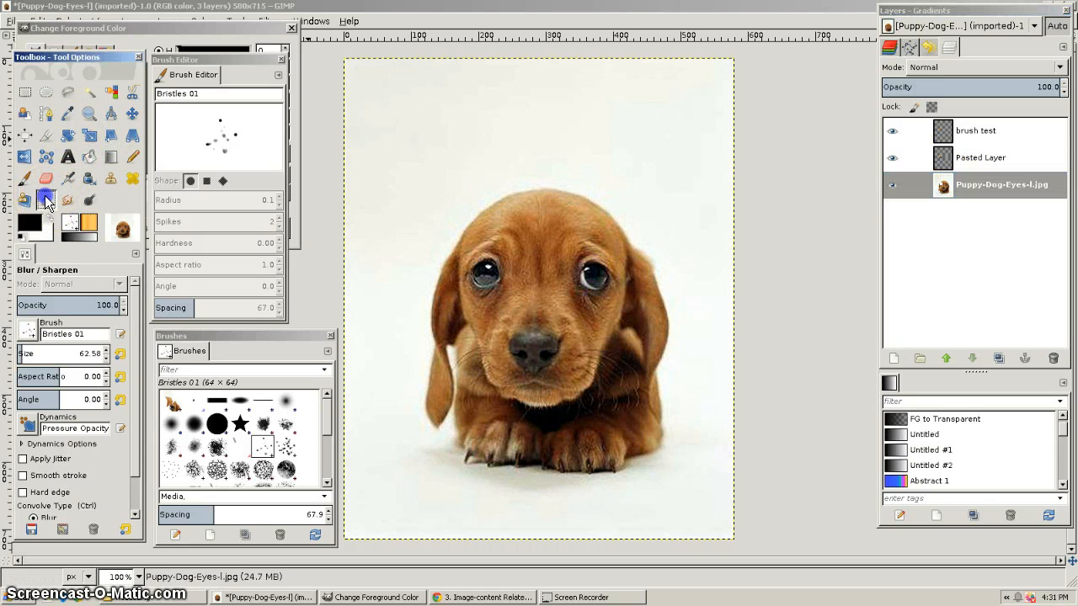
click(223, 449)
click(217, 423)
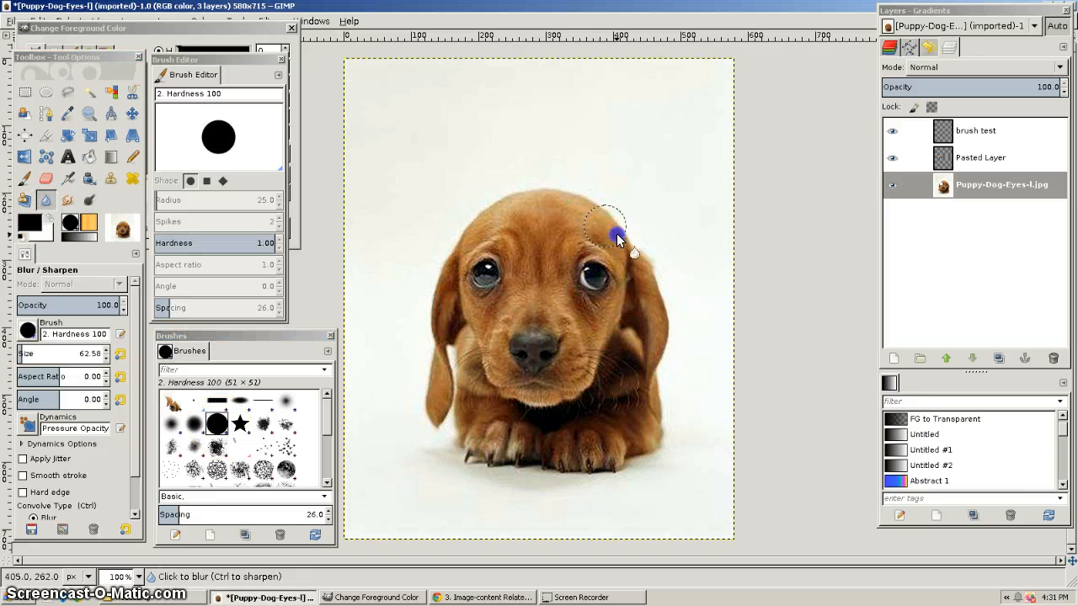
Blur the puppy's forehead, both eyes and the ear on the right side with Blur/Sharpen strokes.
drag(616, 235, 586, 219)
mouse_move(495, 307)
mouse_down()
mouse_move(480, 257)
mouse_move(471, 258)
mouse_move(475, 236)
mouse_move(514, 261)
mouse_move(481, 288)
mouse_move(517, 291)
mouse_move(490, 269)
mouse_up()
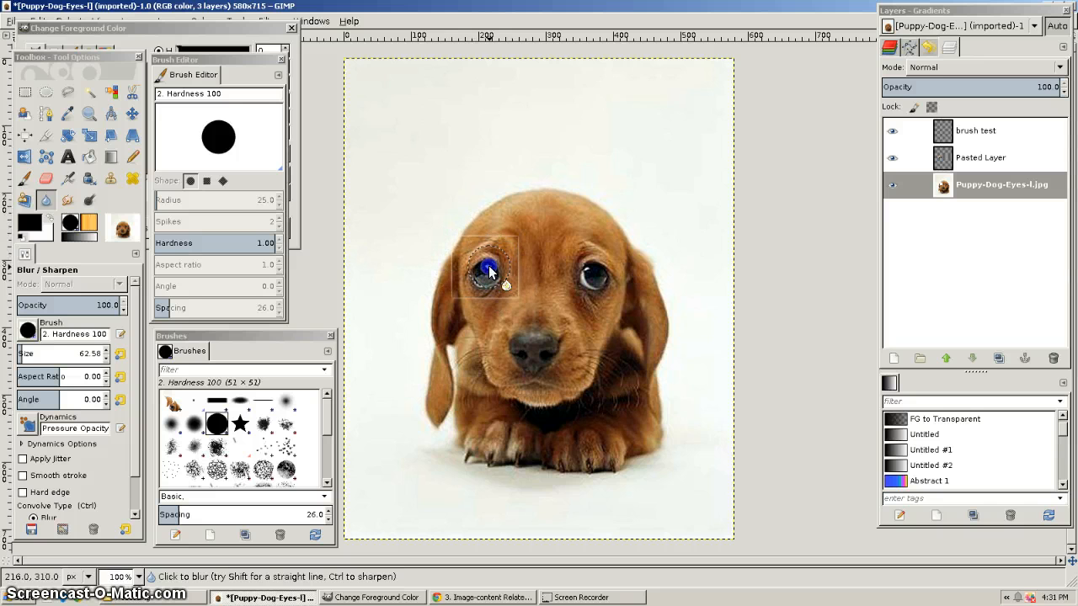
mouse_move(586, 286)
mouse_down()
mouse_move(597, 281)
mouse_move(514, 217)
mouse_move(597, 272)
mouse_move(579, 257)
mouse_move(592, 272)
mouse_move(587, 259)
mouse_up()
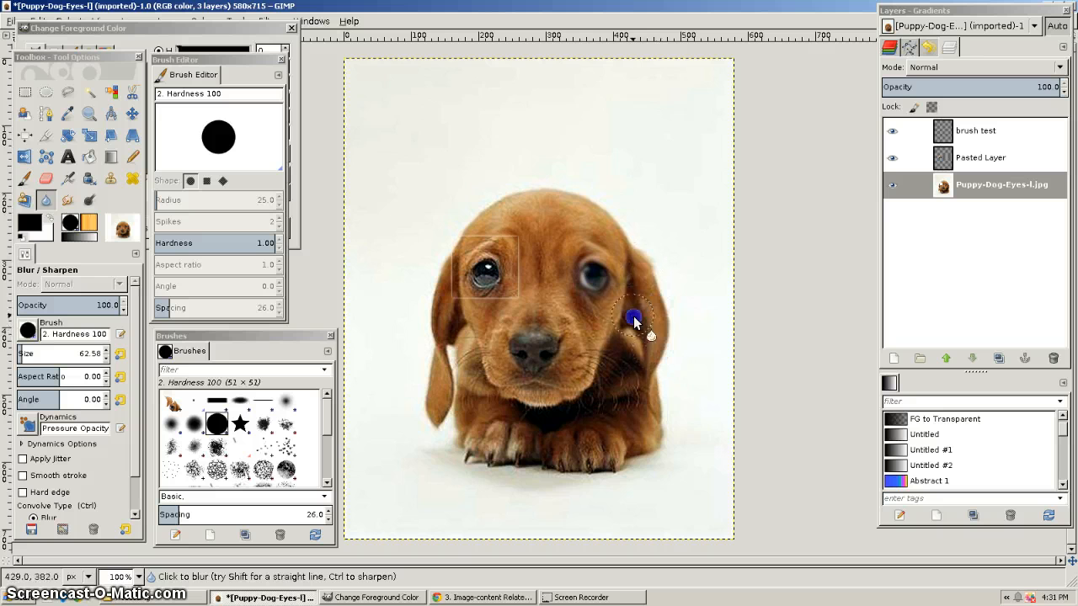
drag(634, 315, 645, 308)
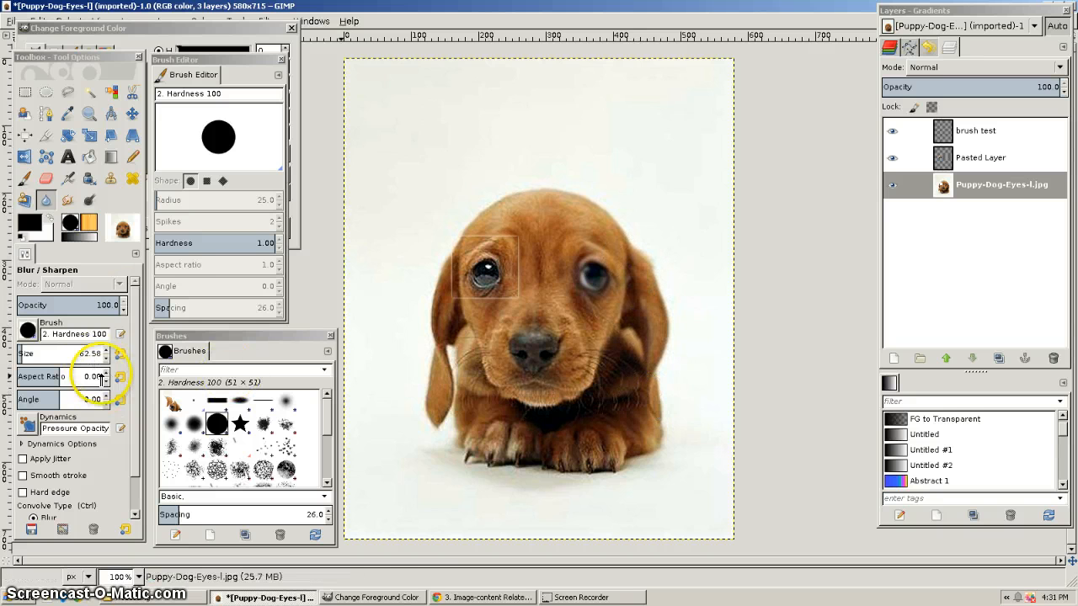
Smudge the puppy's forehead and right-side eye outward across the ear into the background.
click(67, 199)
mouse_move(592, 239)
mouse_down()
mouse_move(614, 200)
mouse_move(628, 197)
mouse_move(660, 229)
mouse_up()
mouse_move(621, 224)
mouse_down()
mouse_move(675, 271)
mouse_move(636, 250)
mouse_move(680, 266)
mouse_up()
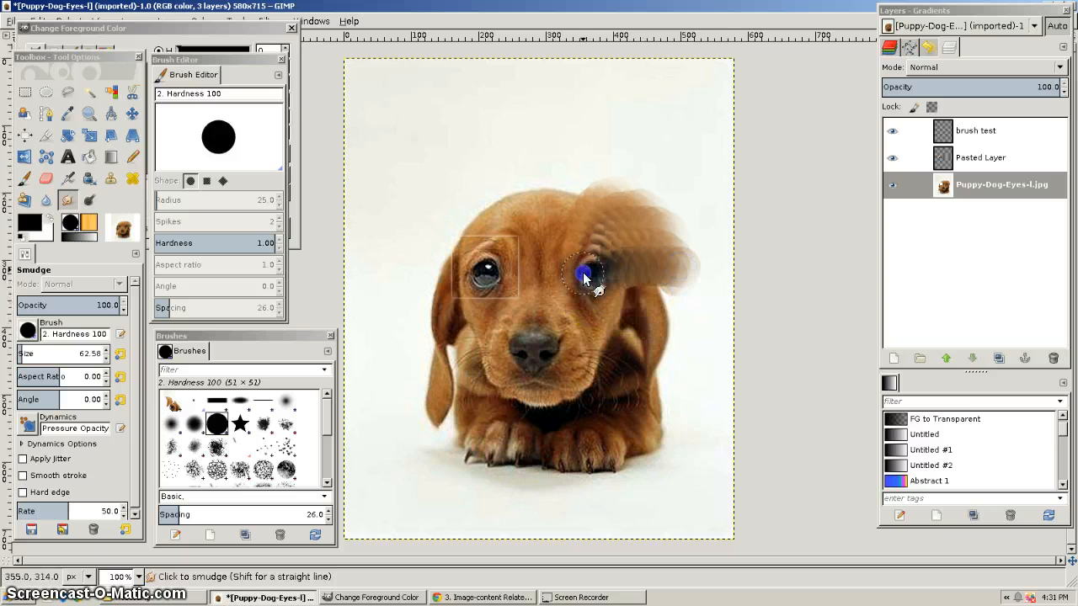
drag(585, 278, 699, 271)
drag(618, 243, 705, 270)
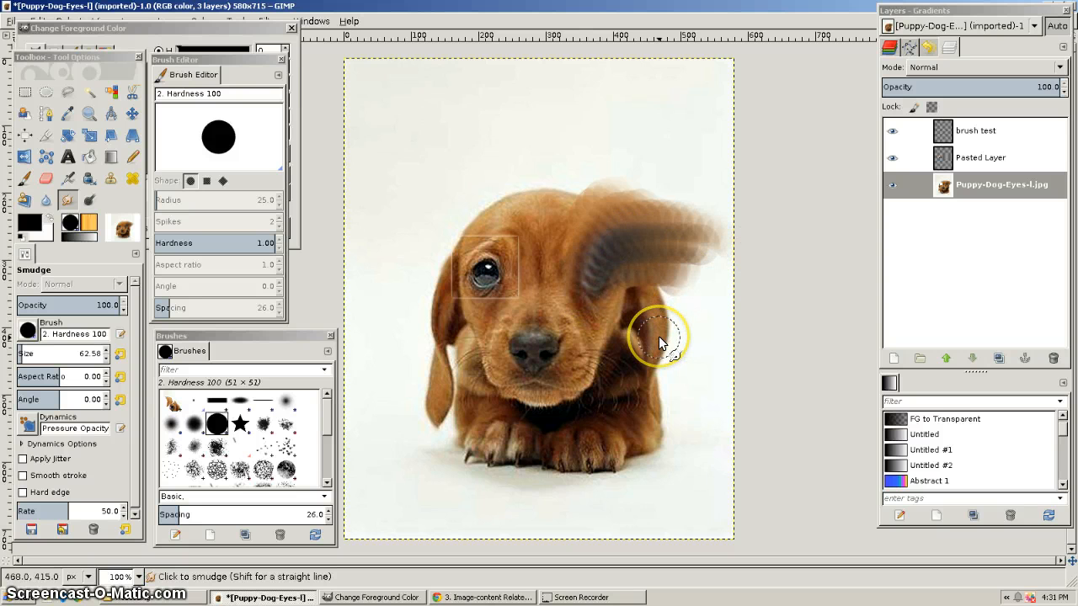
Undo all the smudge and blur strokes on the puppy photo.
key(ctrl+z)
key(ctrl+z)
key(ctrl+z)
key(ctrl+z)
key(ctrl+z)
key(ctrl+z)
key(ctrl+z)
key(ctrl+z)
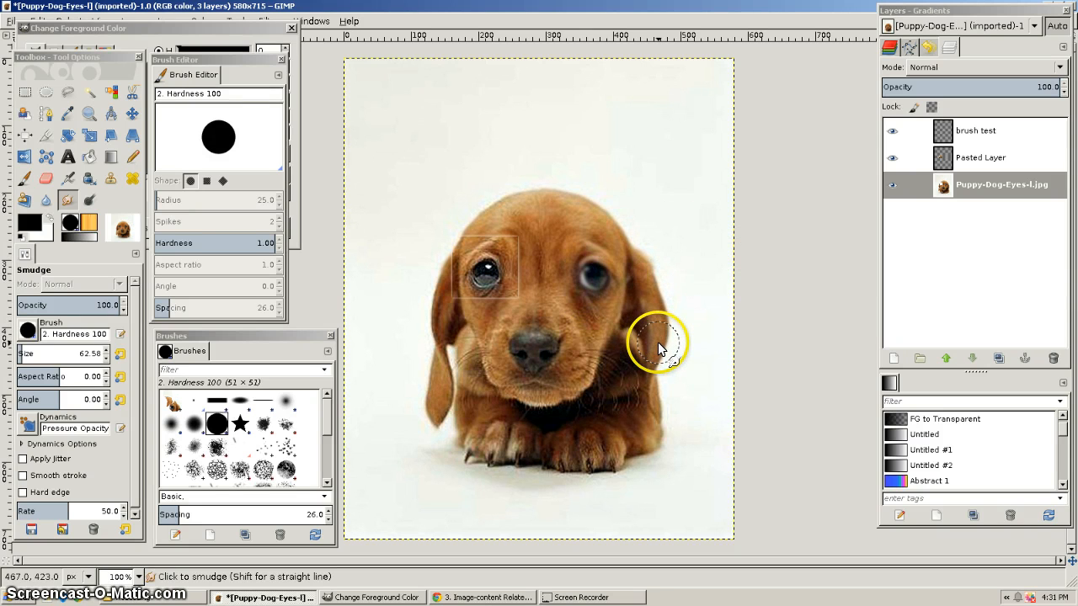
key(ctrl+z)
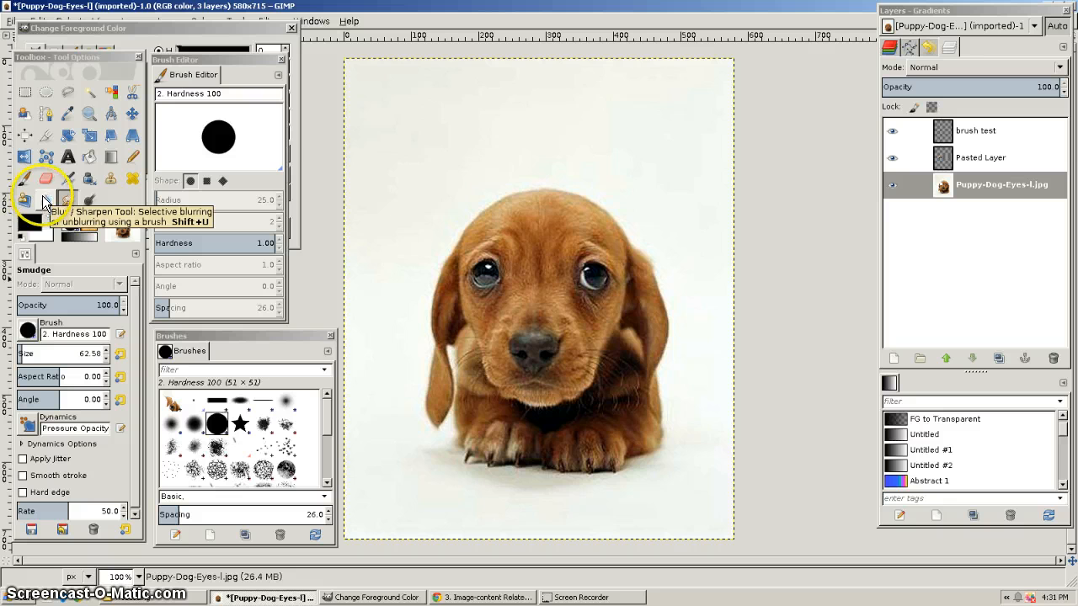
Lighten the puppy's forehead, right-side eye area and cheek with the Dodge/Burn tool.
click(90, 200)
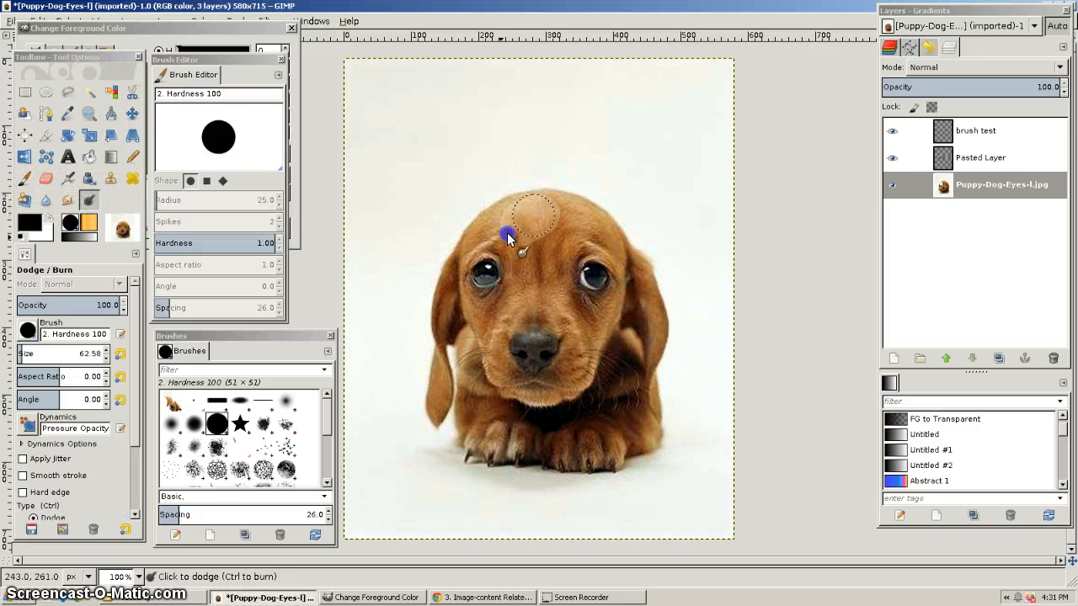
mouse_move(505, 233)
mouse_down()
mouse_move(516, 219)
mouse_move(579, 209)
mouse_move(554, 239)
mouse_move(585, 250)
mouse_move(481, 250)
mouse_move(645, 320)
mouse_move(626, 373)
mouse_up()
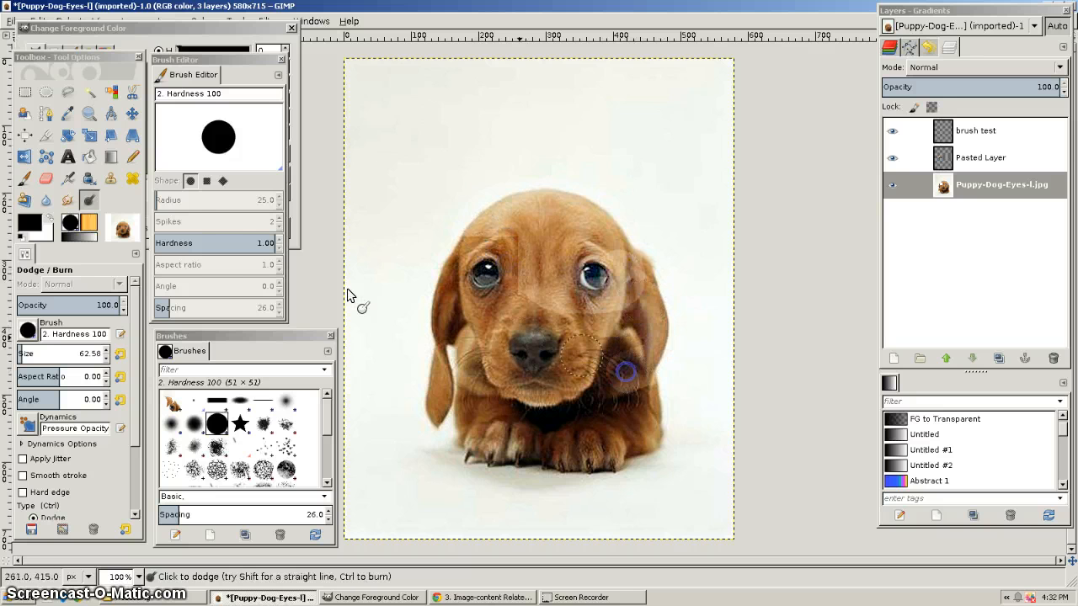
click(91, 202)
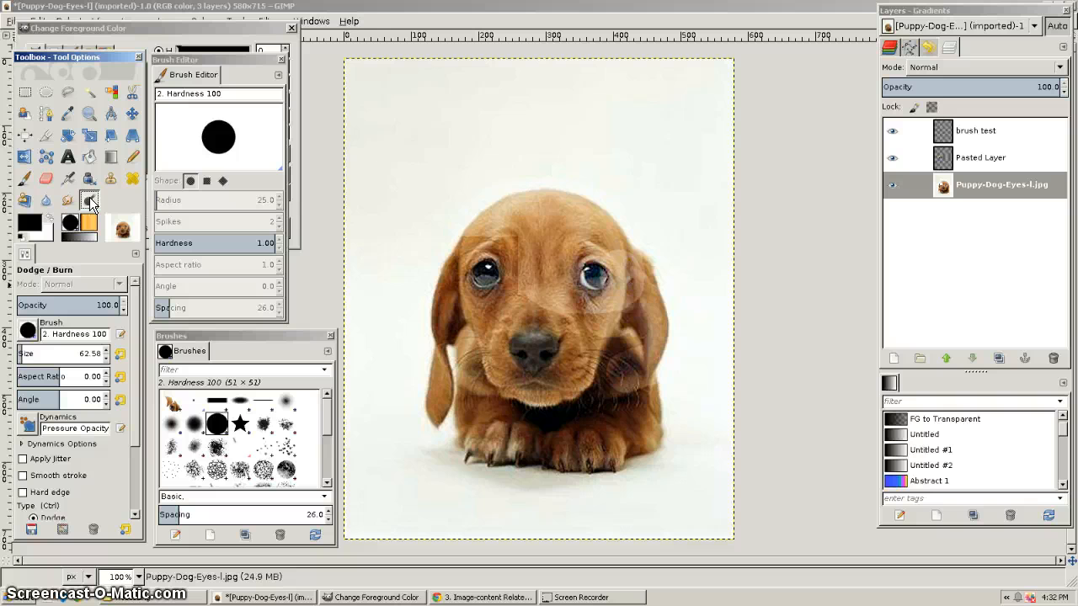
click(28, 213)
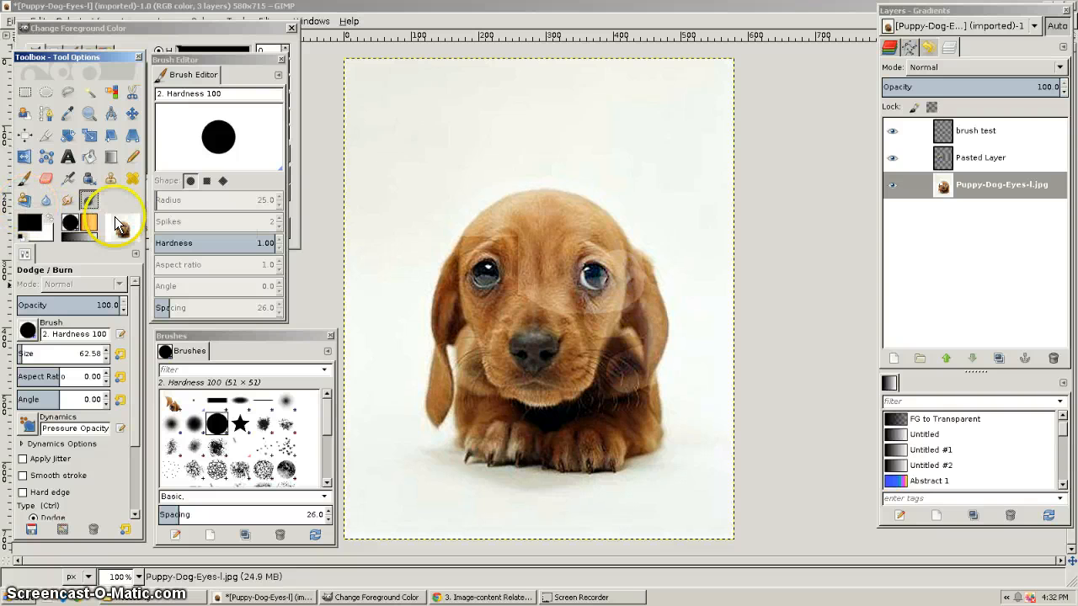
click(110, 187)
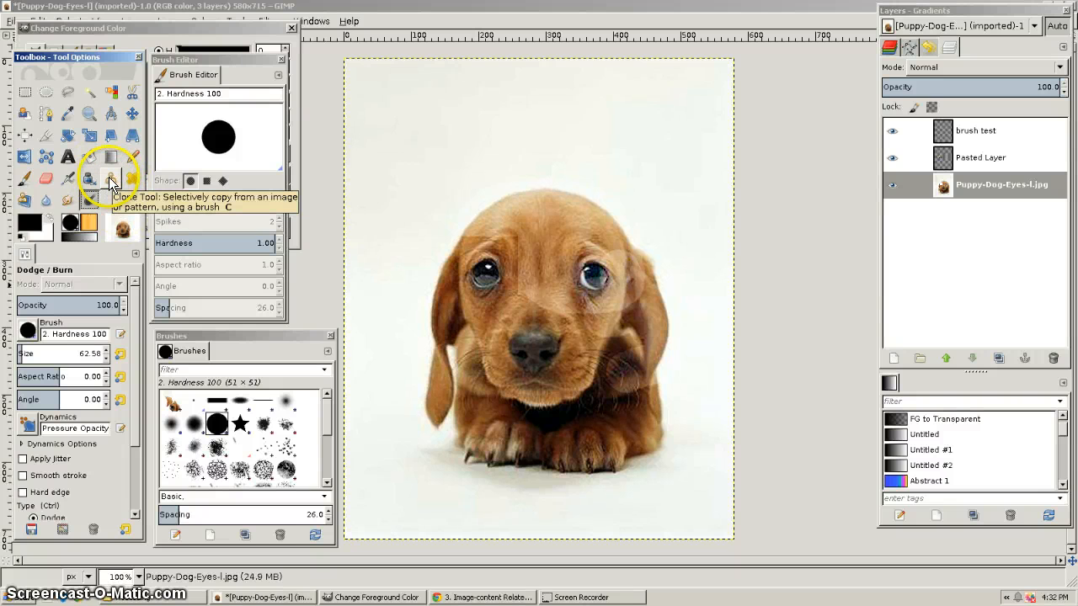
Switch to the Clone tool and undo the dodge strokes on the puppy's face.
click(110, 180)
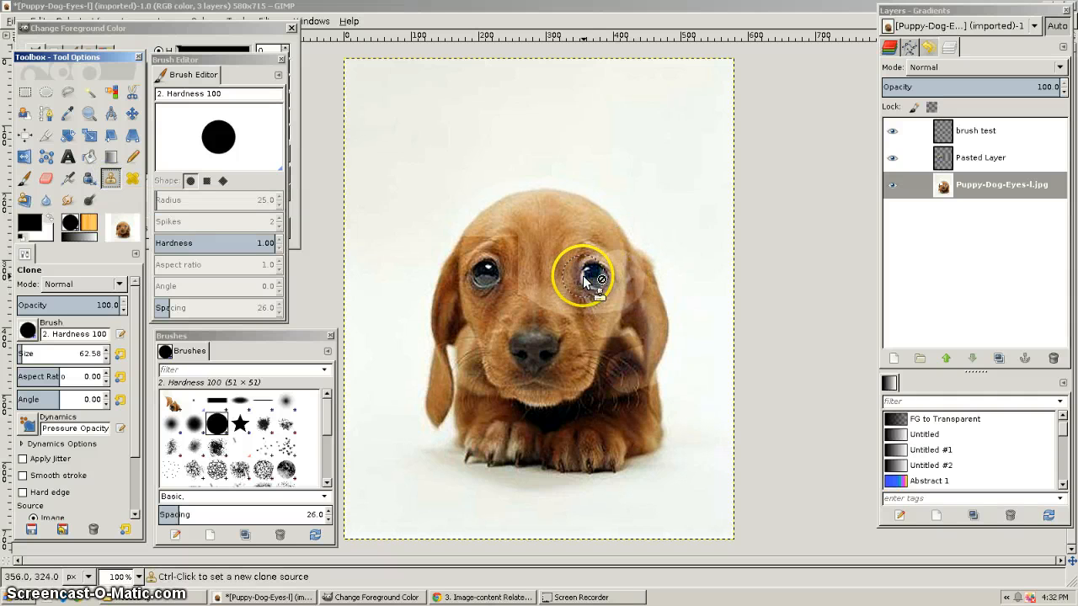
key(ctrl+z)
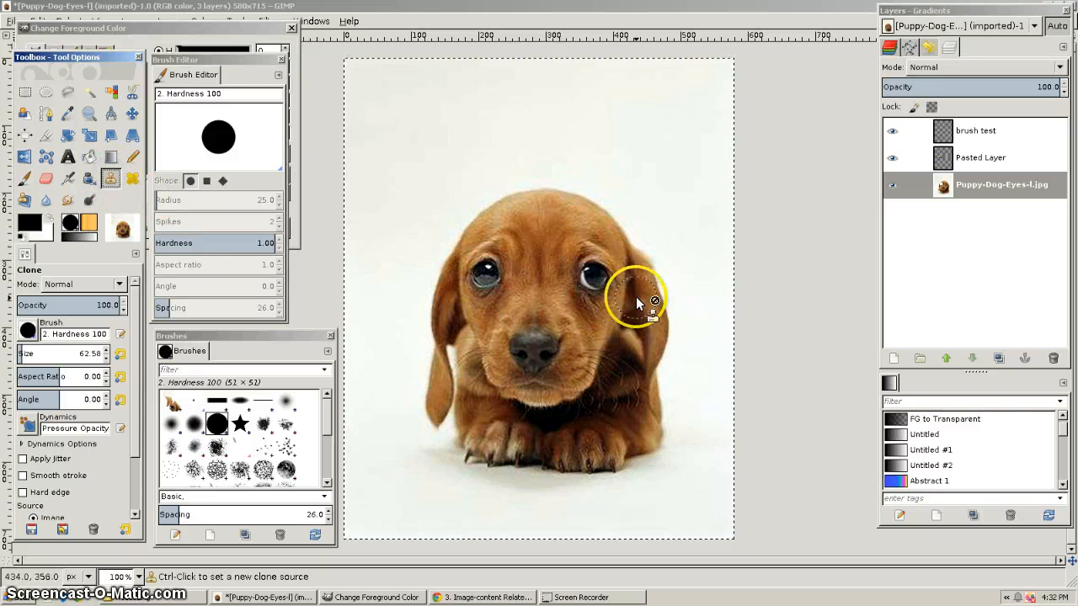
Set the clone source on the photo's right-side eye and clone it onto the brush test layer above the puppy's head.
click(964, 186)
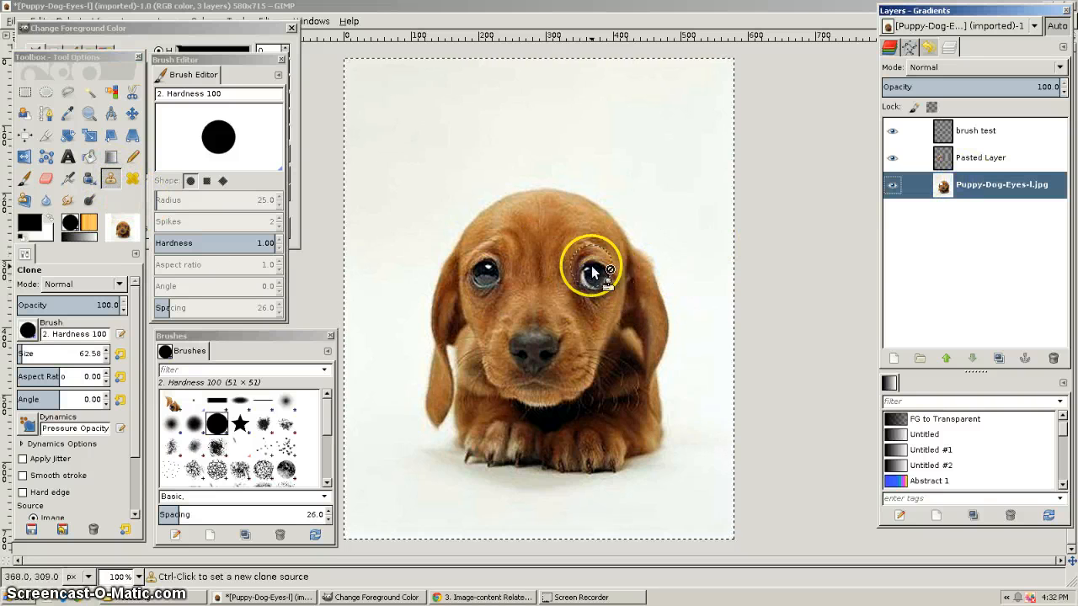
drag(594, 278, 597, 281)
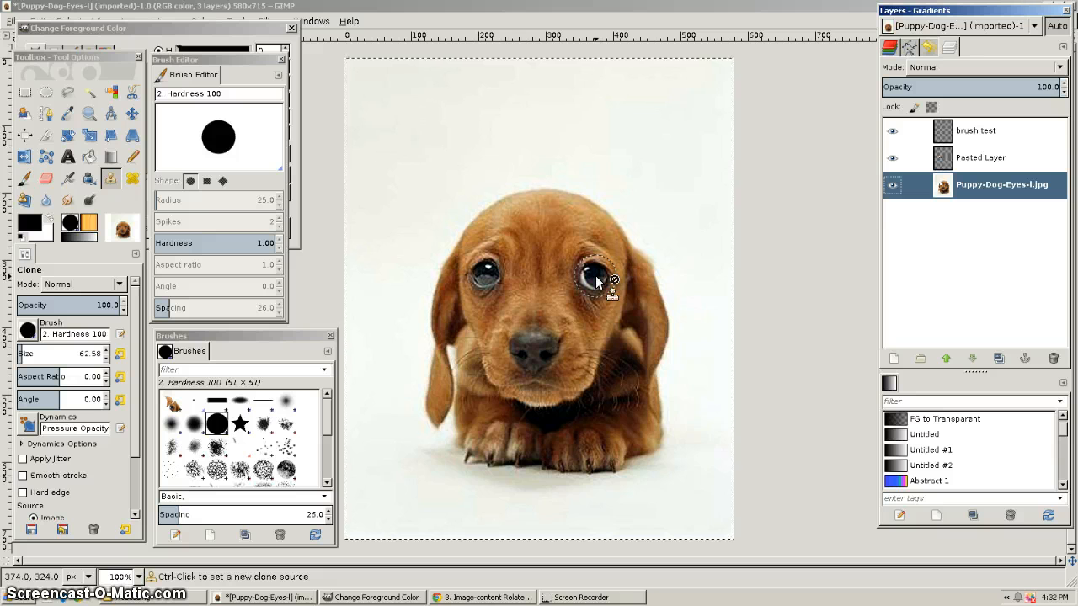
click(596, 280)
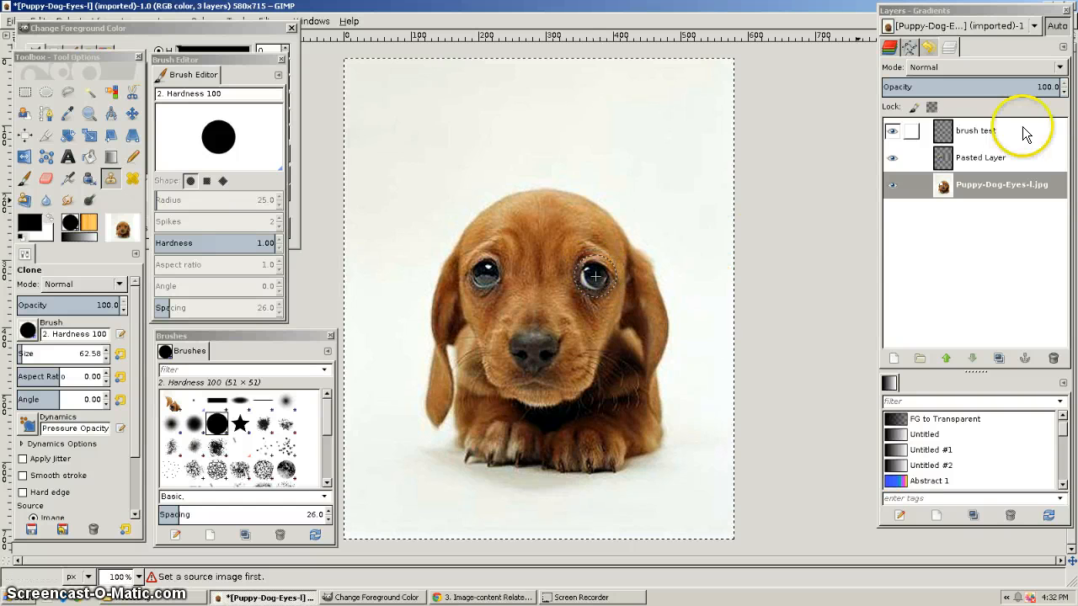
click(979, 137)
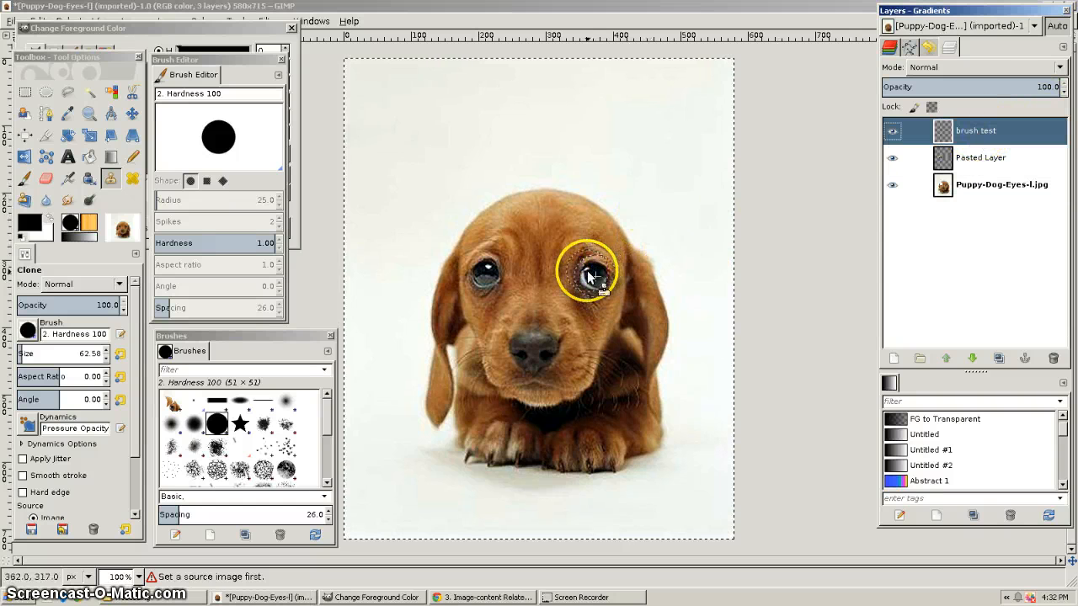
click(621, 149)
mouse_move(621, 149)
mouse_down()
mouse_move(623, 164)
mouse_move(640, 145)
mouse_move(616, 127)
mouse_move(601, 152)
mouse_move(651, 160)
mouse_move(621, 132)
mouse_move(590, 137)
mouse_move(620, 169)
mouse_move(648, 137)
mouse_move(606, 113)
mouse_move(628, 164)
mouse_up()
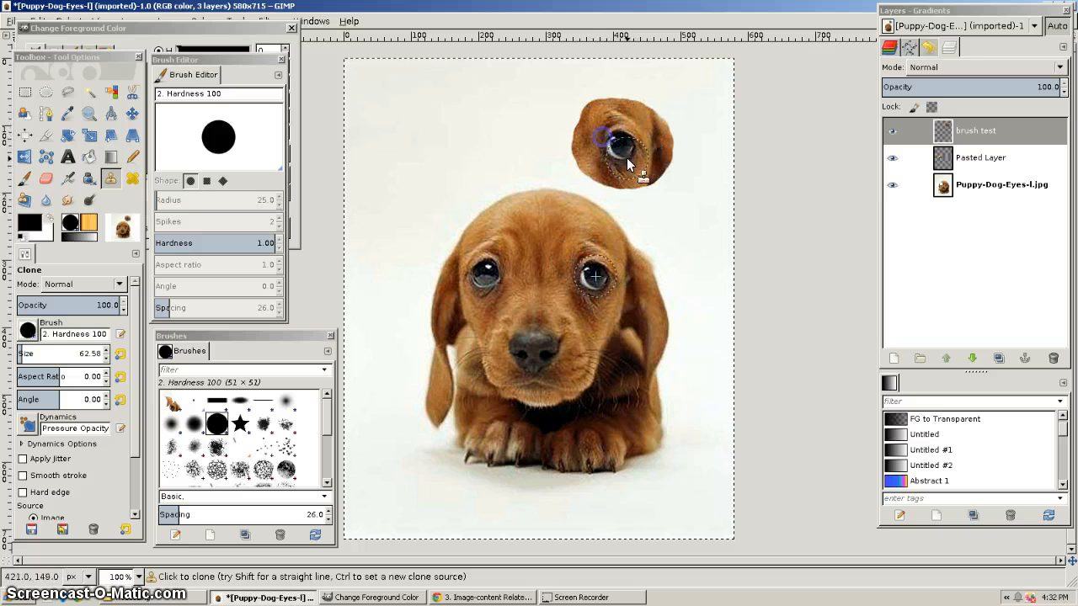
Try to clone the ear's upper edge onto the forehead with the brush test layer as the source.
ctrl+click(640, 262)
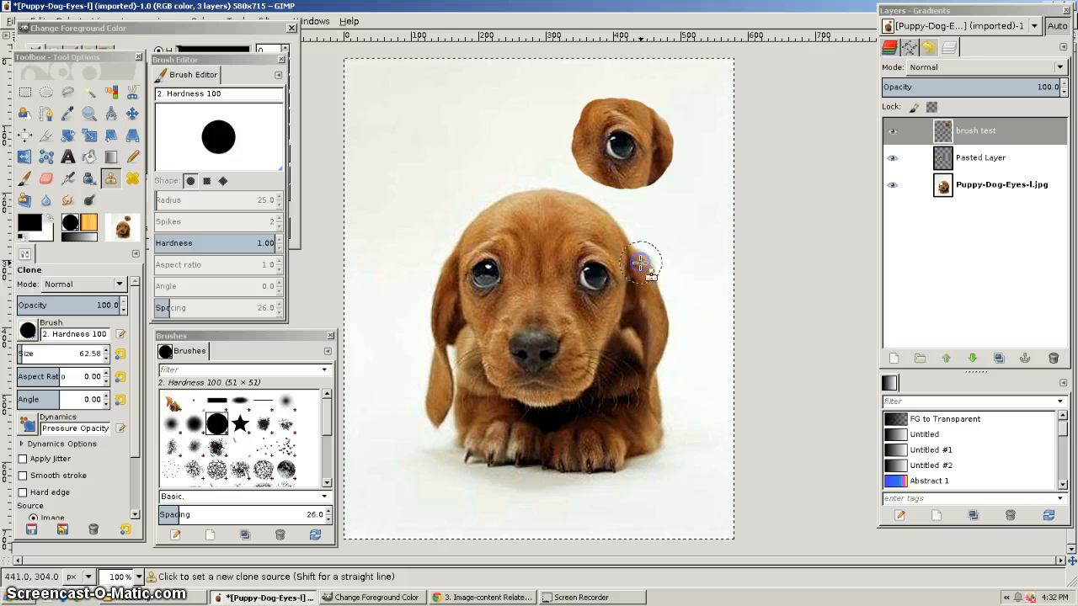
click(605, 218)
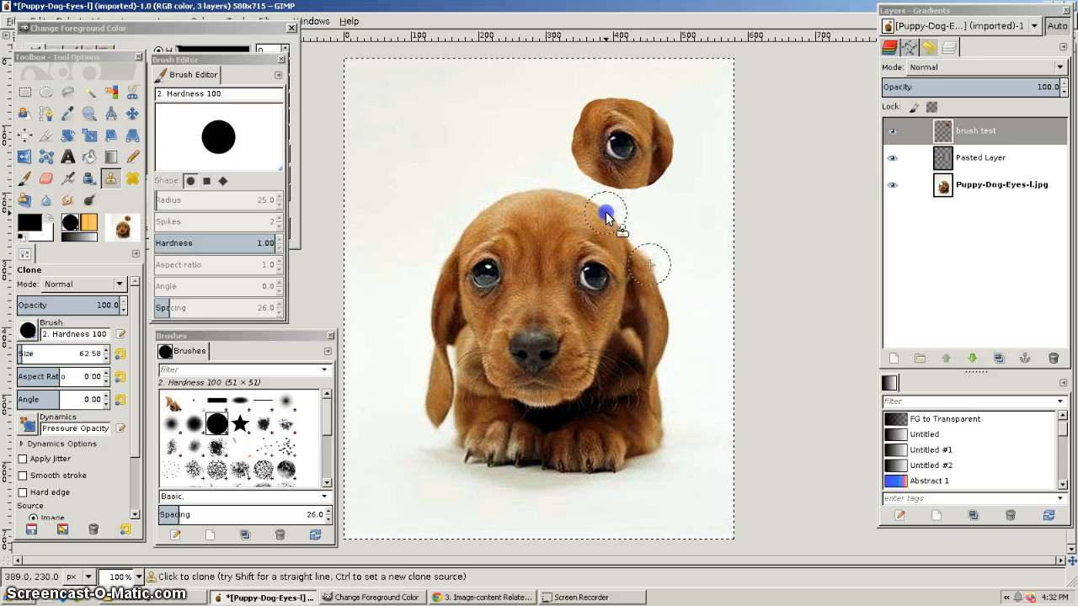
click(646, 270)
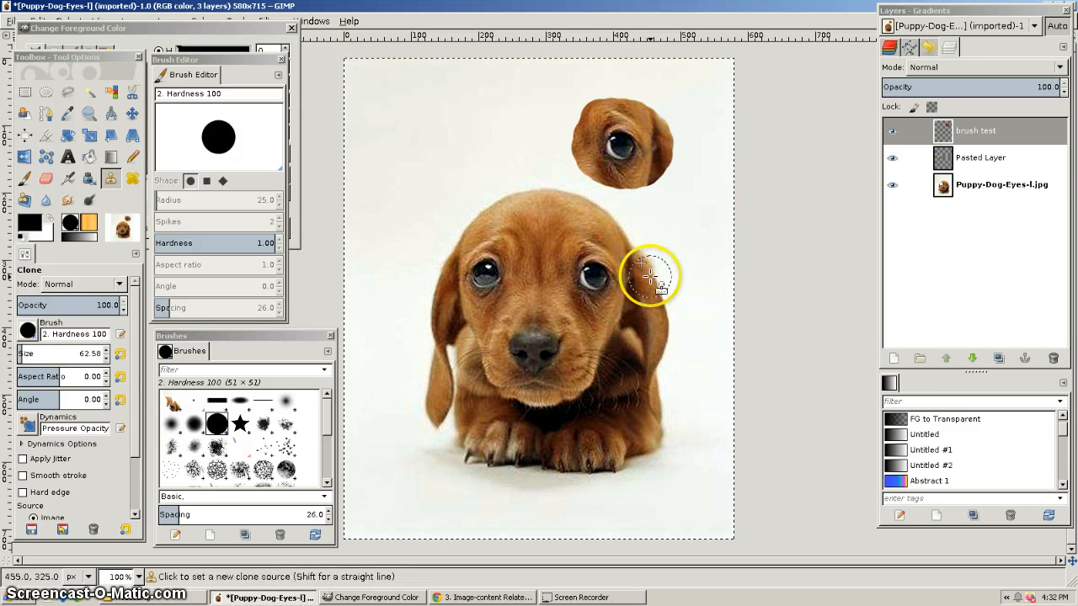
Set the clone source on the ear in the Puppy-Dog-Eyes-l.jpg layer and clone it beside the eye on the brush test layer.
click(970, 185)
drag(683, 266, 650, 267)
ctrl+click(641, 264)
click(916, 130)
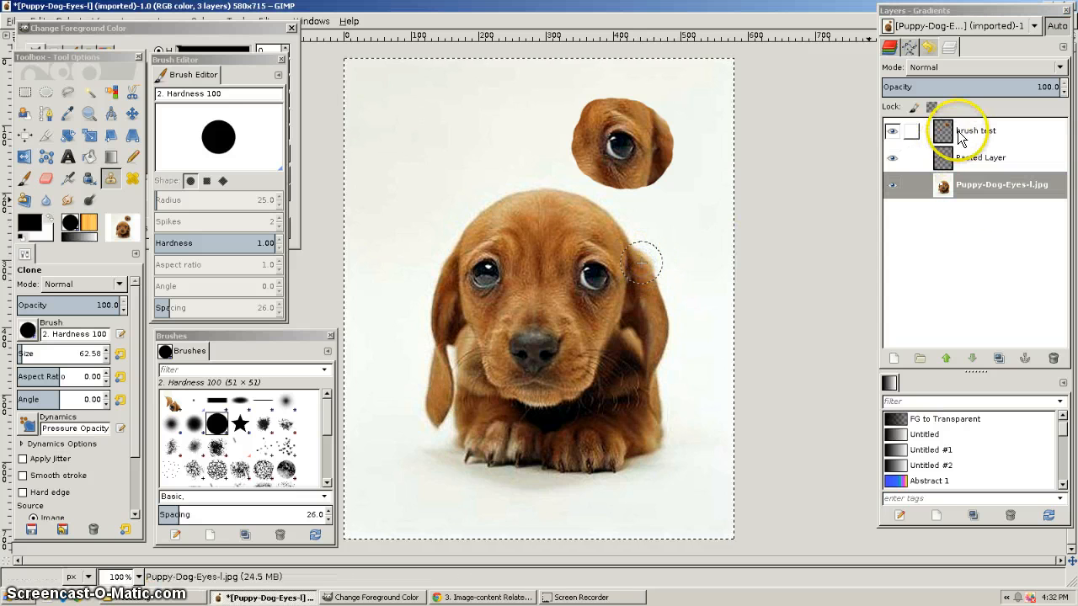
click(611, 221)
mouse_move(610, 221)
mouse_down()
mouse_move(614, 249)
mouse_move(604, 254)
mouse_move(626, 260)
mouse_move(619, 276)
mouse_move(644, 289)
mouse_move(653, 322)
mouse_up()
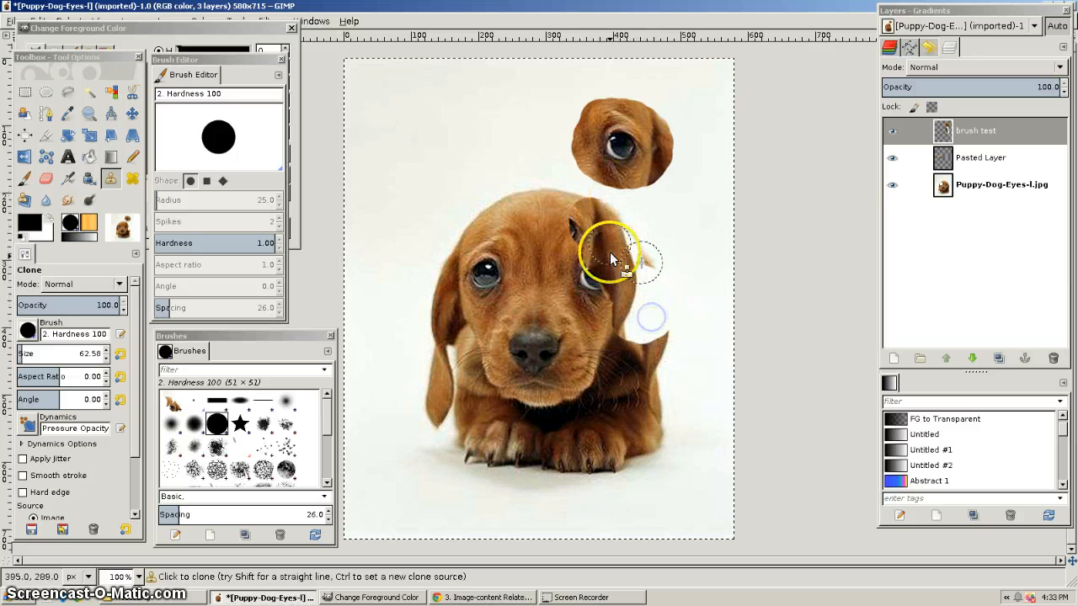
Undo the cloned ear and eye patches on the brush test layer.
key(ctrl+z)
key(ctrl+z)
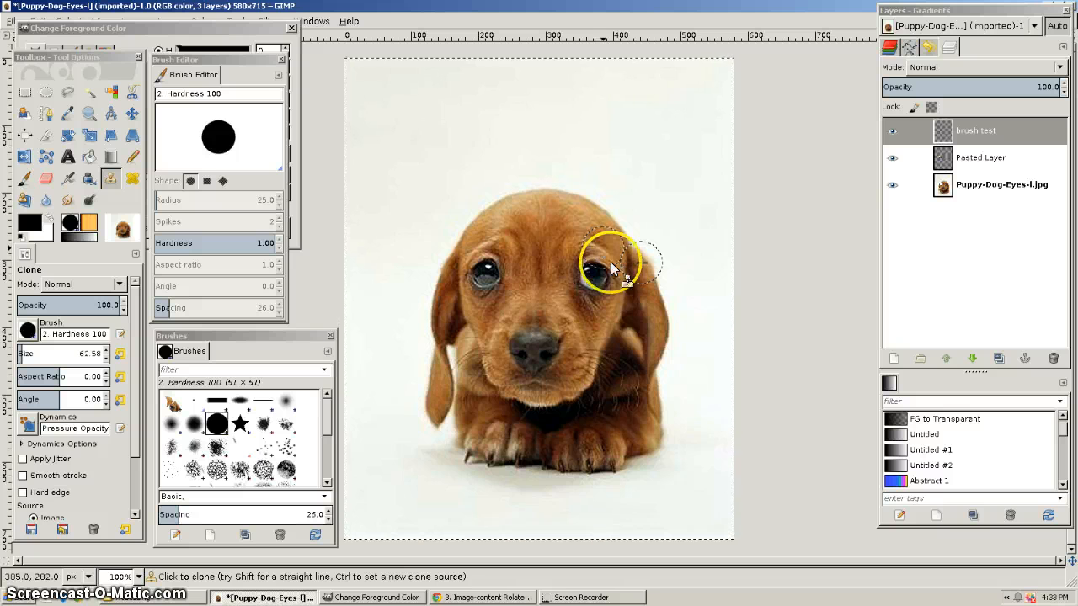
Create a text box about 429 × 116 px above the puppy's head with the text HELLO.
click(67, 156)
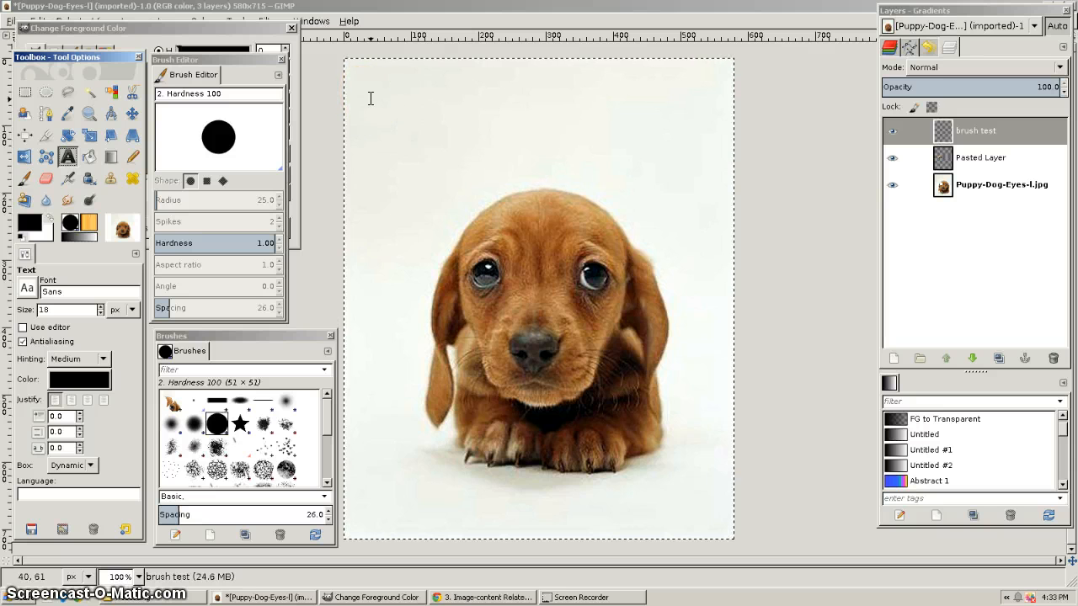
click(407, 78)
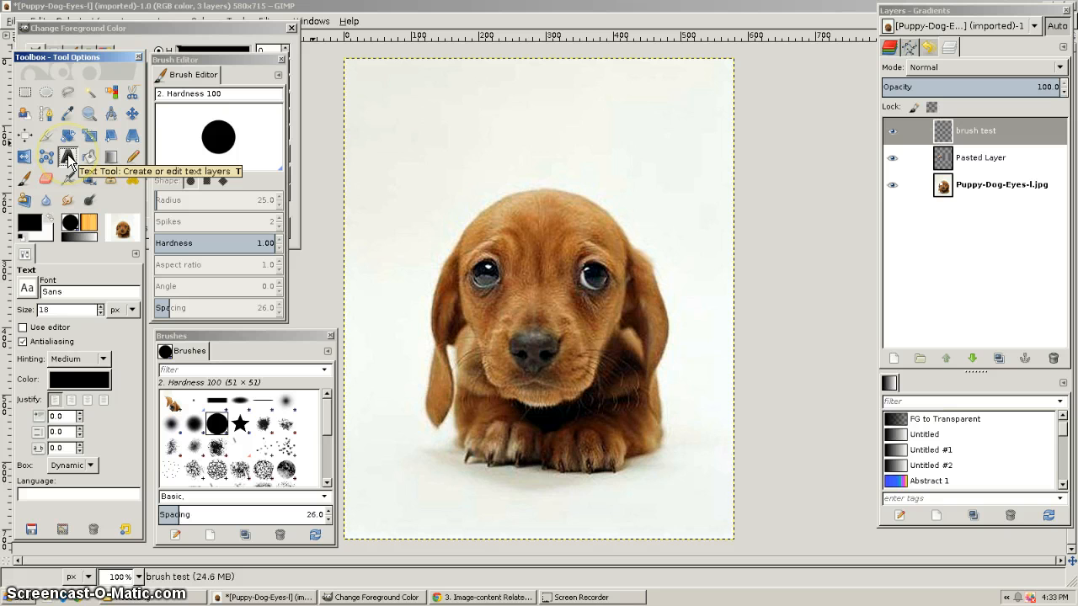
drag(380, 96, 670, 174)
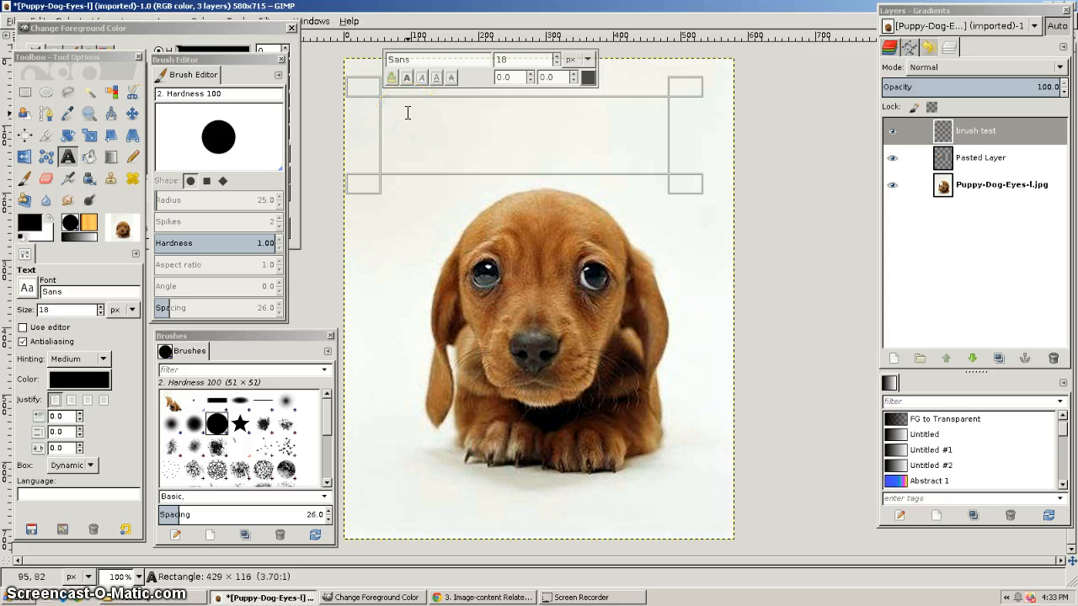
text(HELLO)
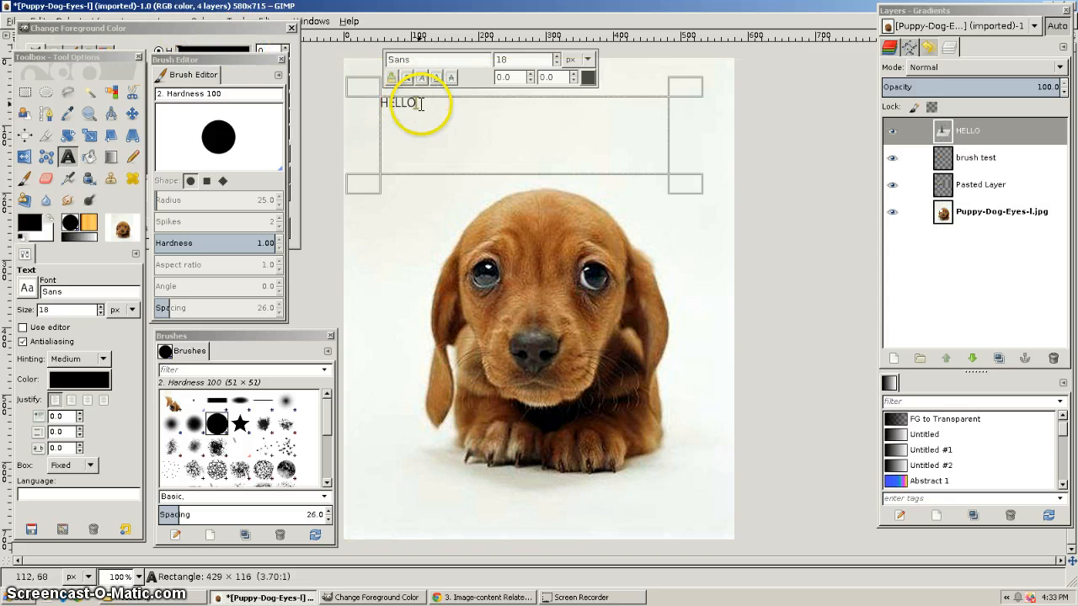
Set the HELLO text to Arial Bold at a size of 68 px.
drag(421, 102, 405, 101)
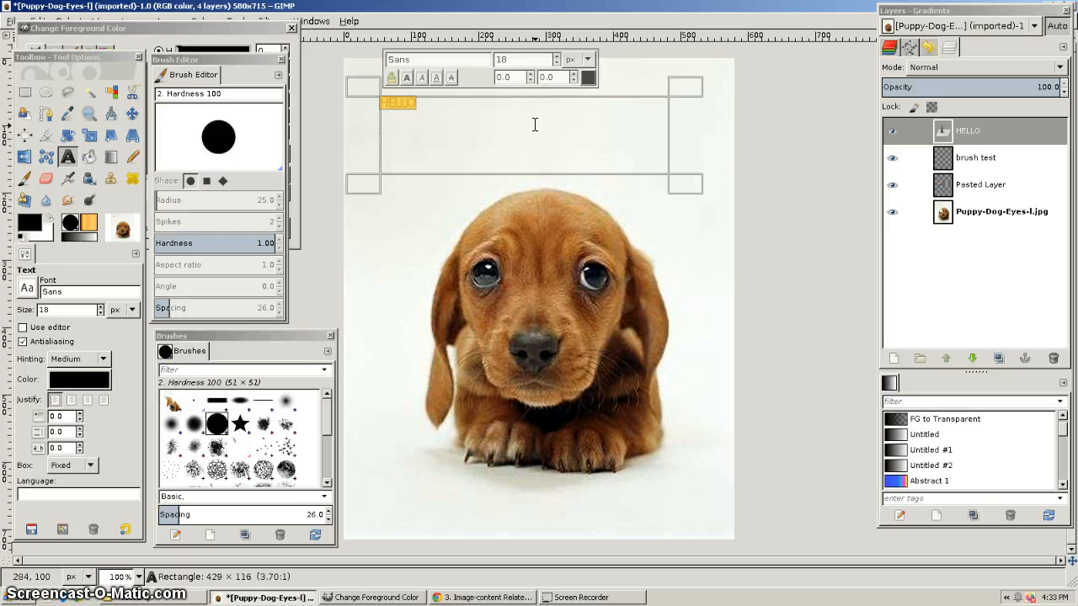
click(415, 57)
drag(415, 59, 369, 63)
text(arial)
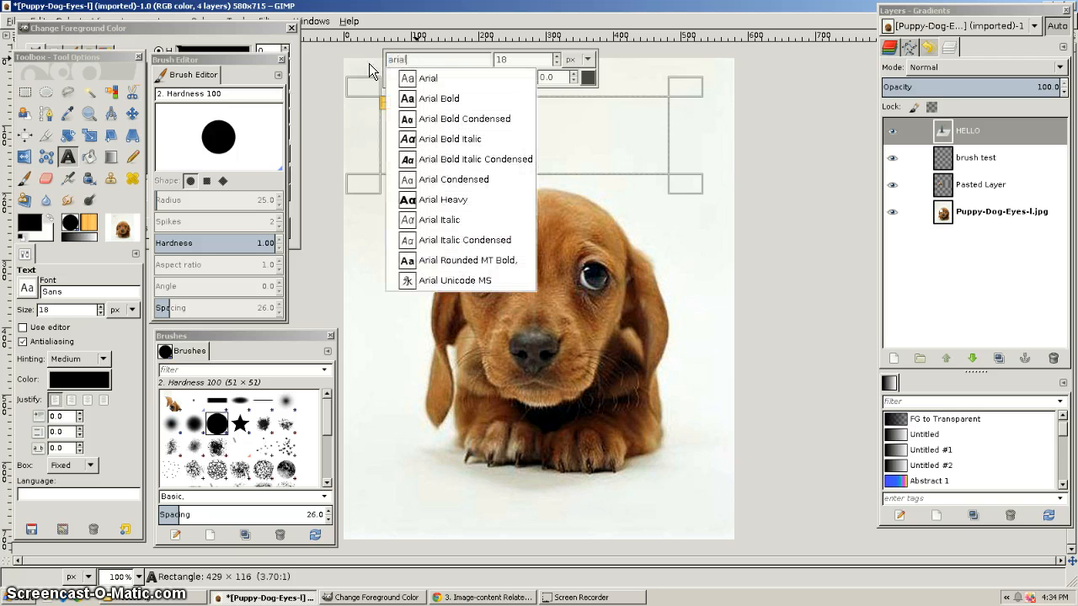
click(455, 99)
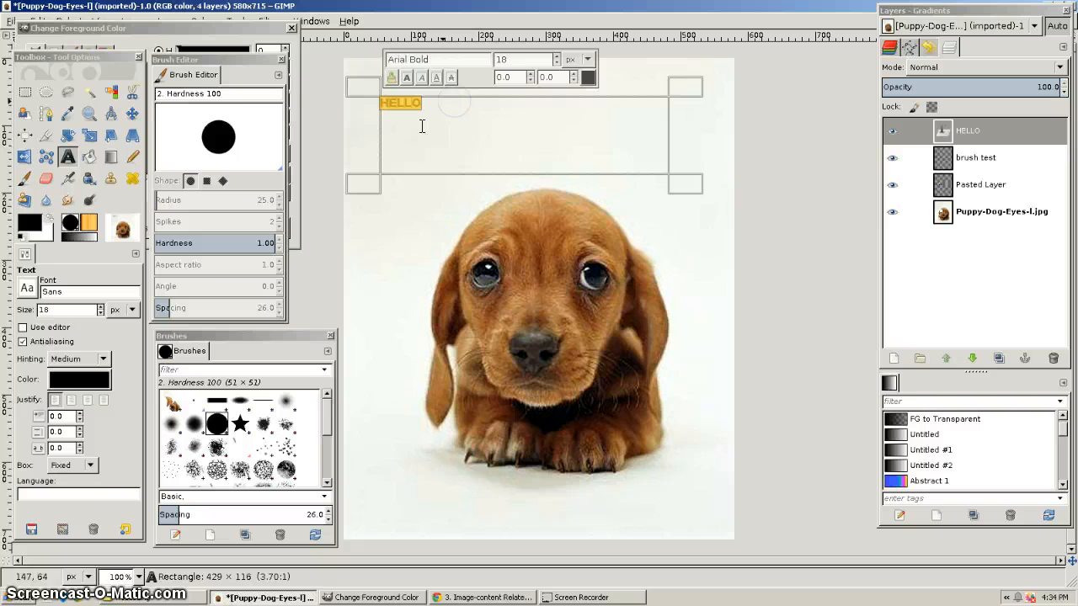
click(558, 56)
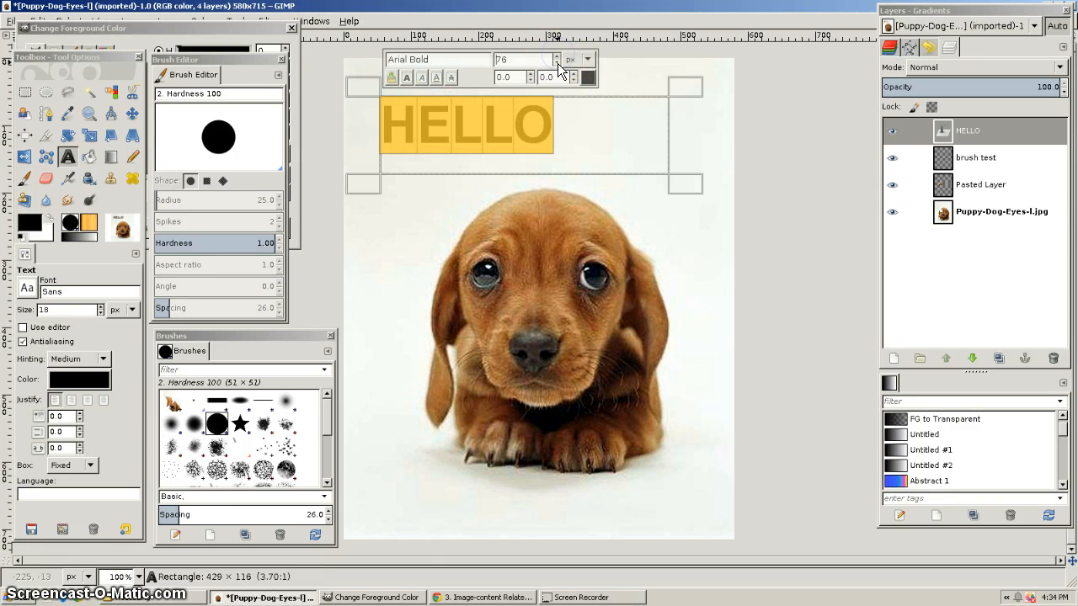
click(556, 64)
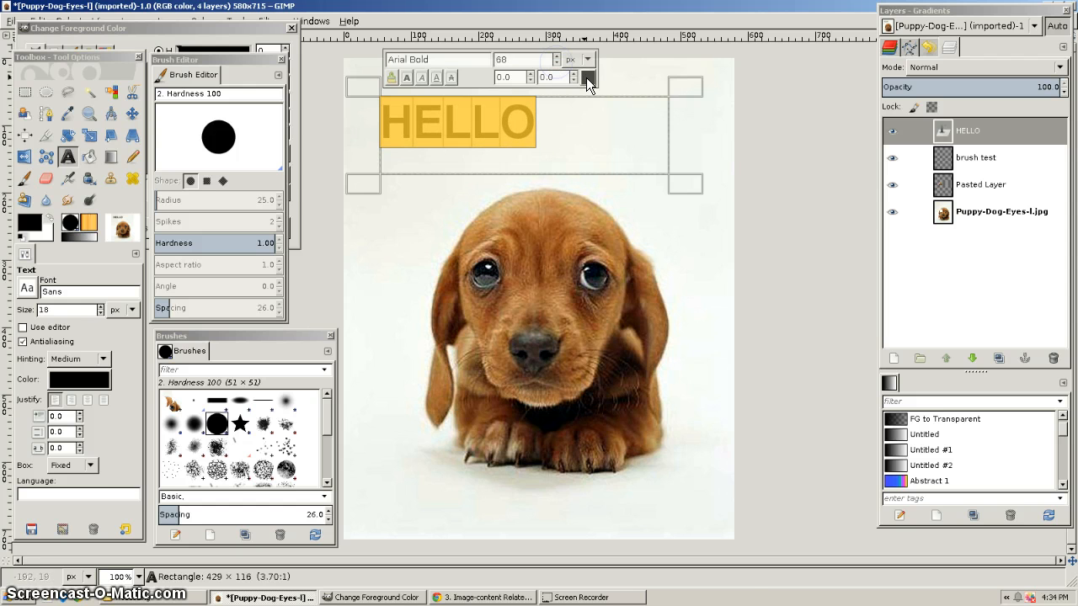
Try to recolour the HELLO text by choosing tan d4be83 on the colour wheel and sampling the puppy's forehead.
click(587, 77)
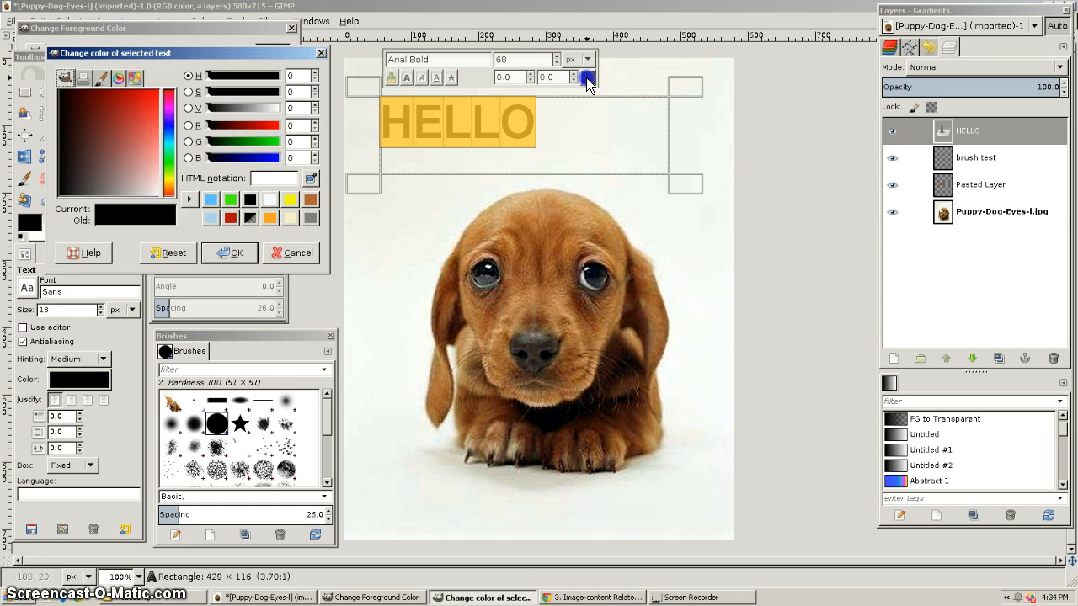
click(121, 77)
click(158, 124)
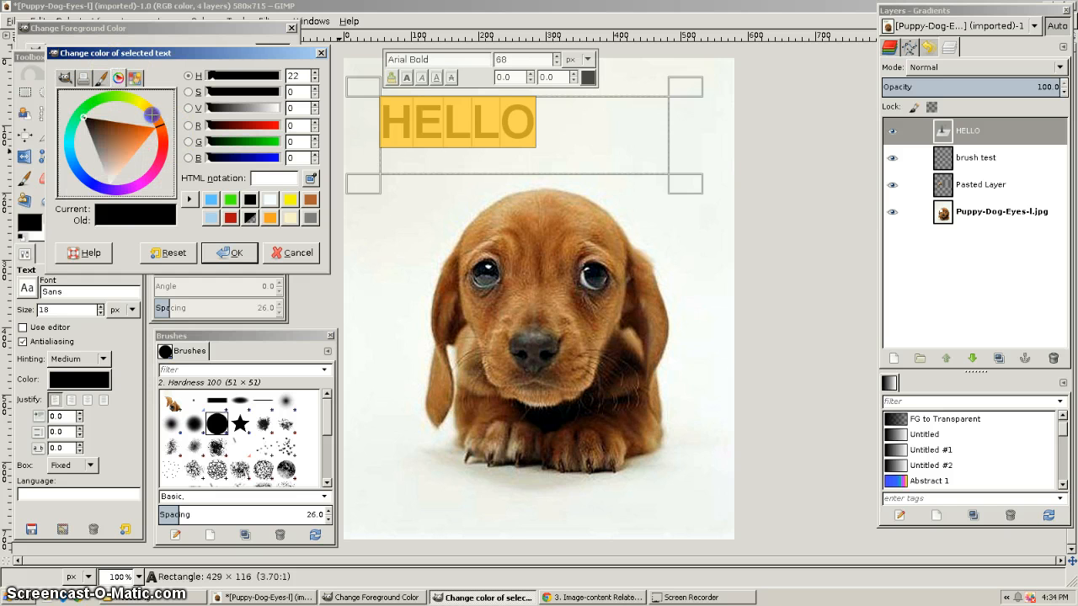
mouse_move(152, 115)
mouse_down()
mouse_move(124, 162)
mouse_move(126, 149)
mouse_up()
click(150, 114)
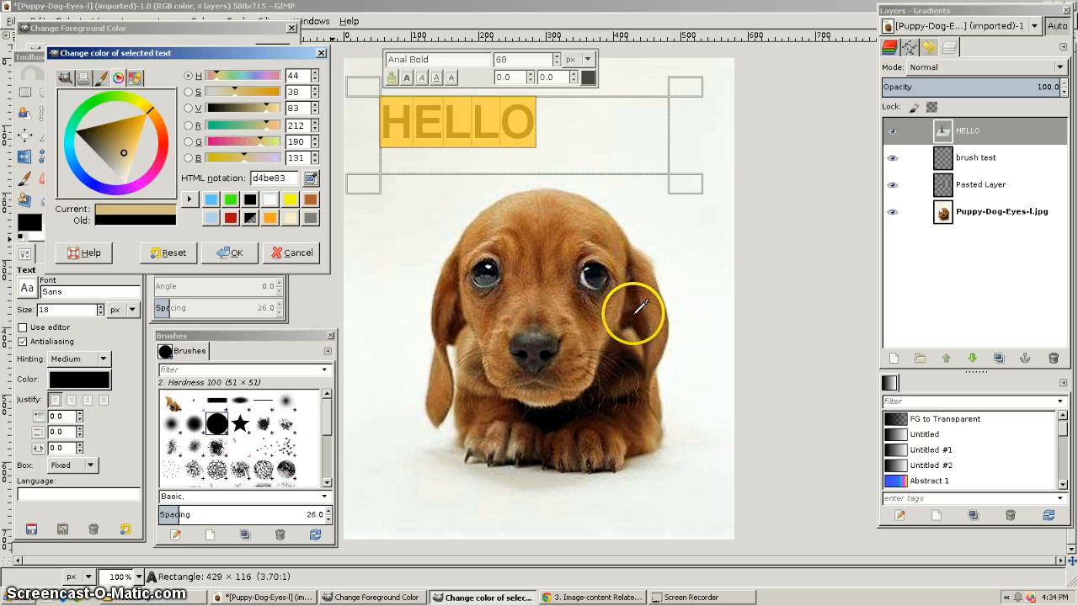
click(539, 258)
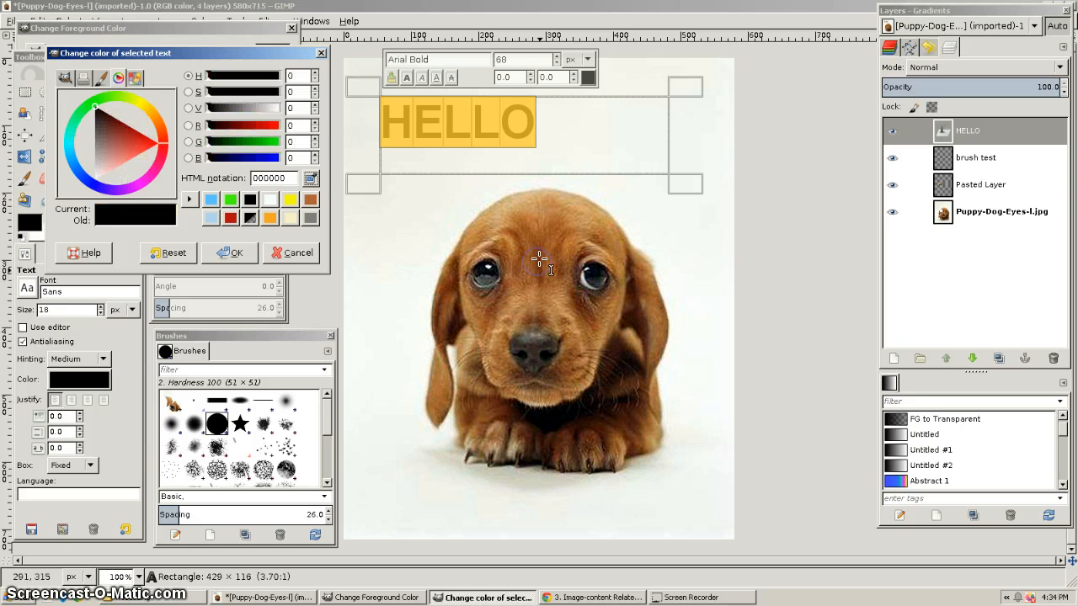
click(230, 254)
click(565, 126)
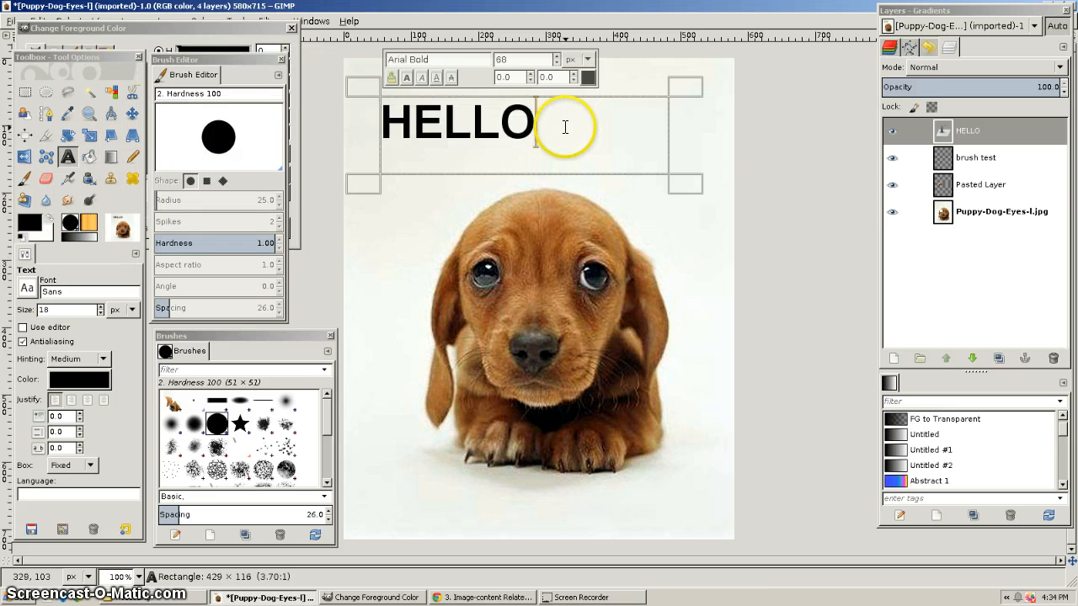
Try to sample the puppy's ear and forehead as the colour for the whole HELLO text.
drag(533, 122, 377, 126)
click(589, 77)
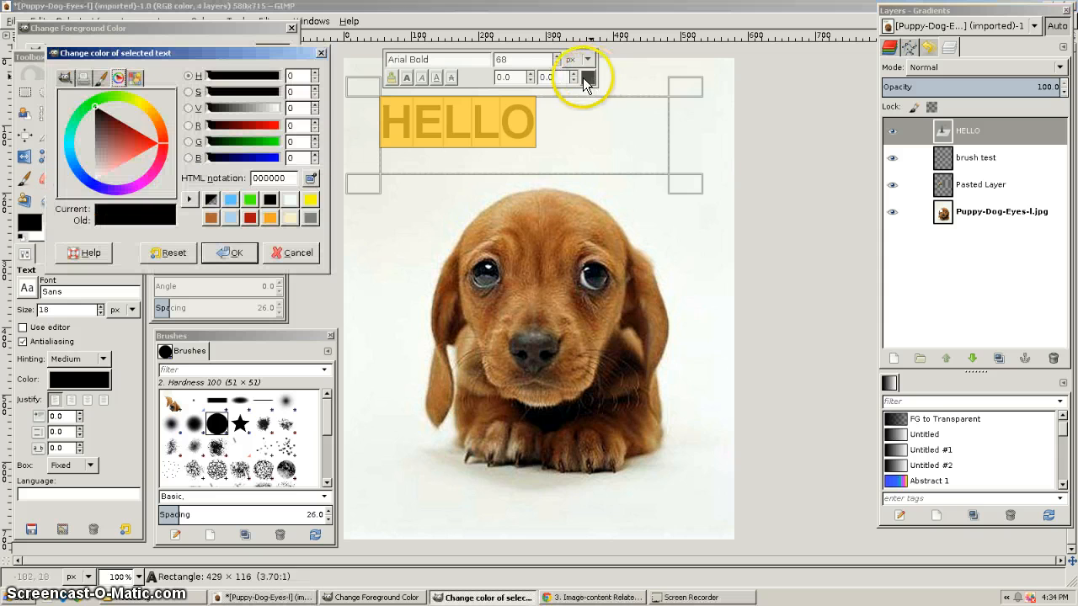
click(313, 178)
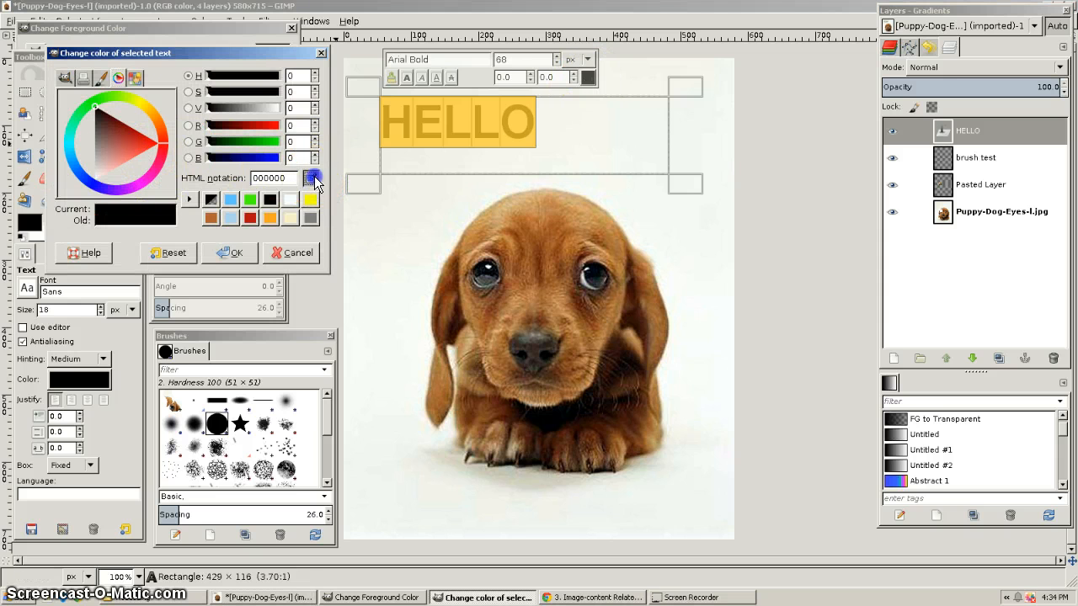
click(656, 315)
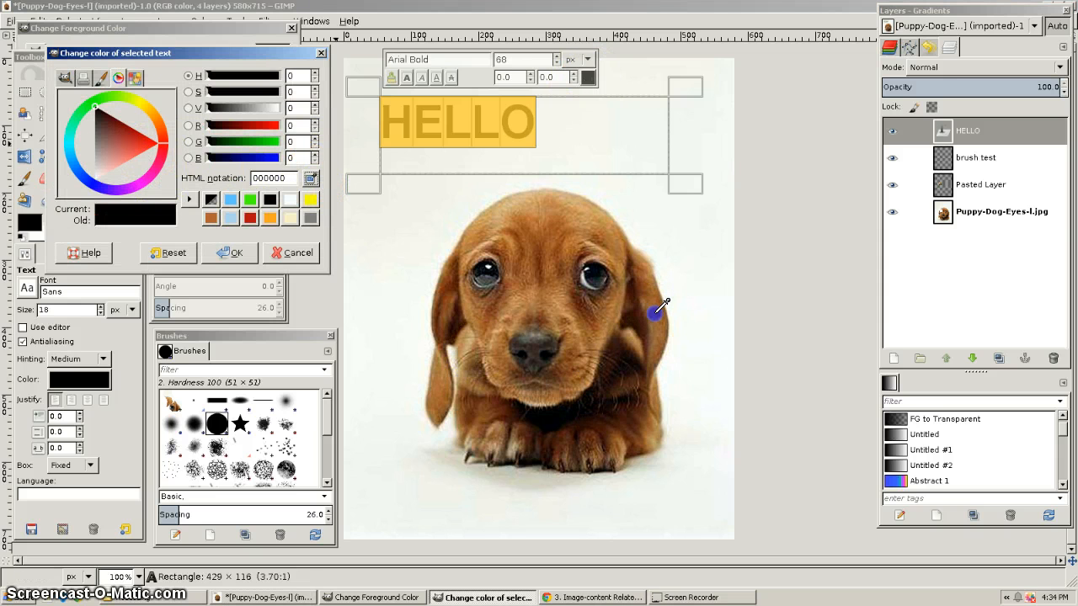
click(653, 316)
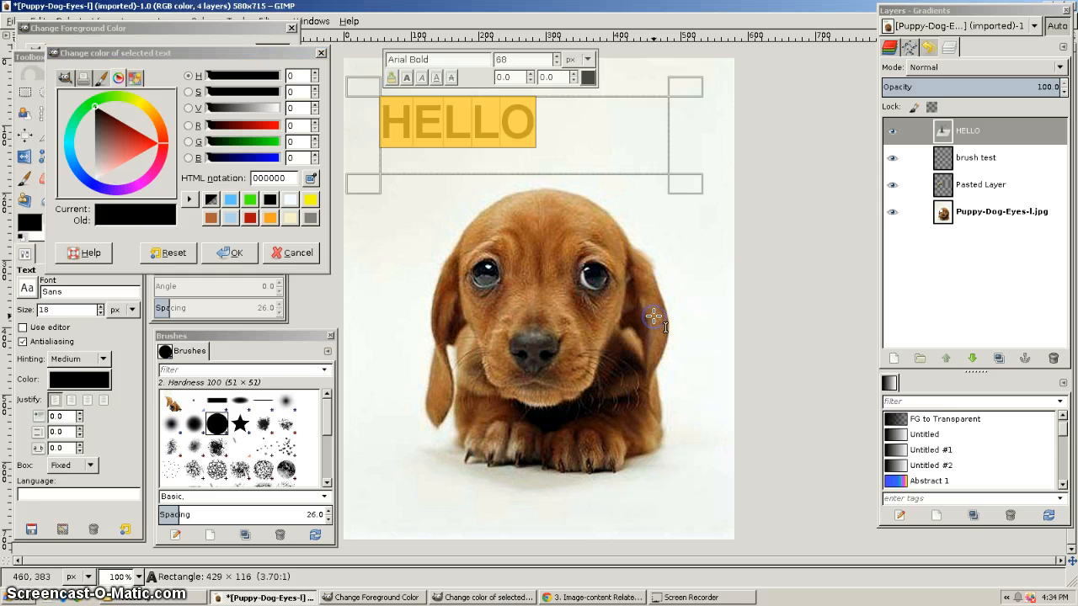
click(547, 273)
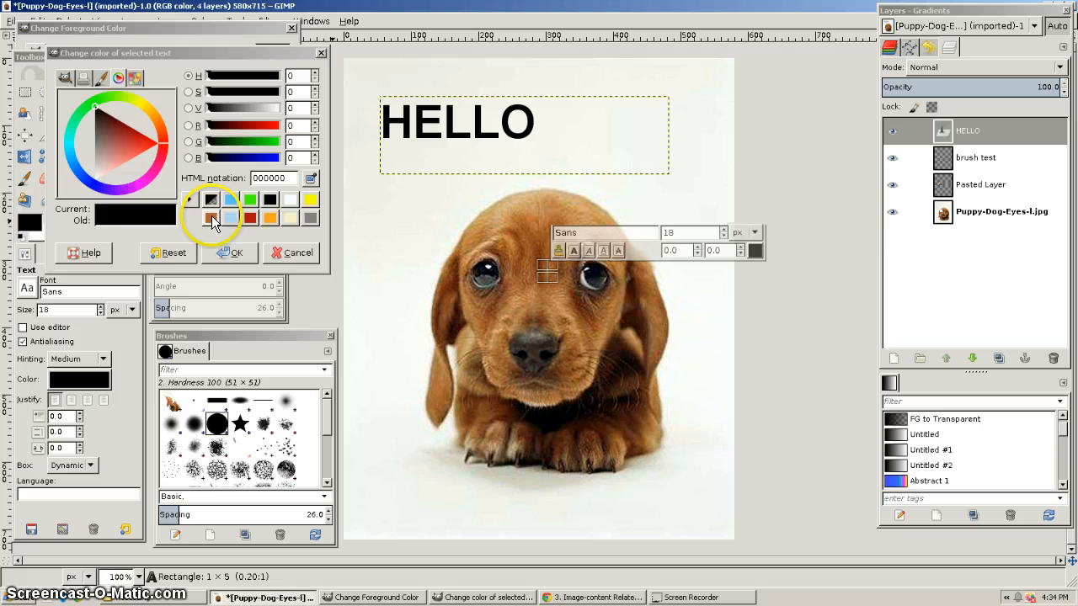
Try to apply brown b16333 from the colour history, with another sampling attempt on the puppy's forehead.
click(211, 217)
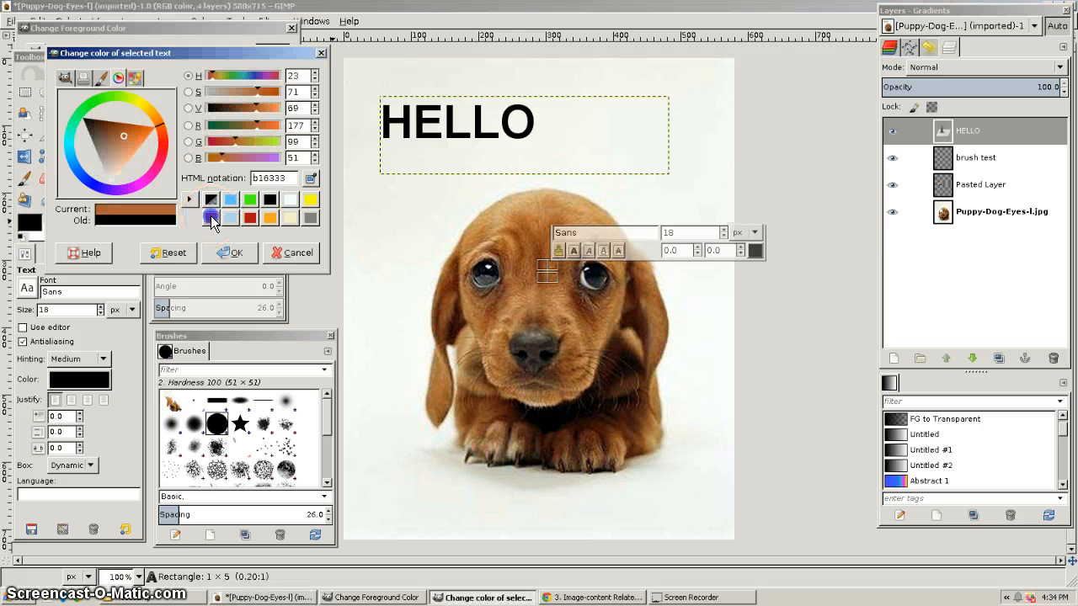
click(311, 178)
click(514, 225)
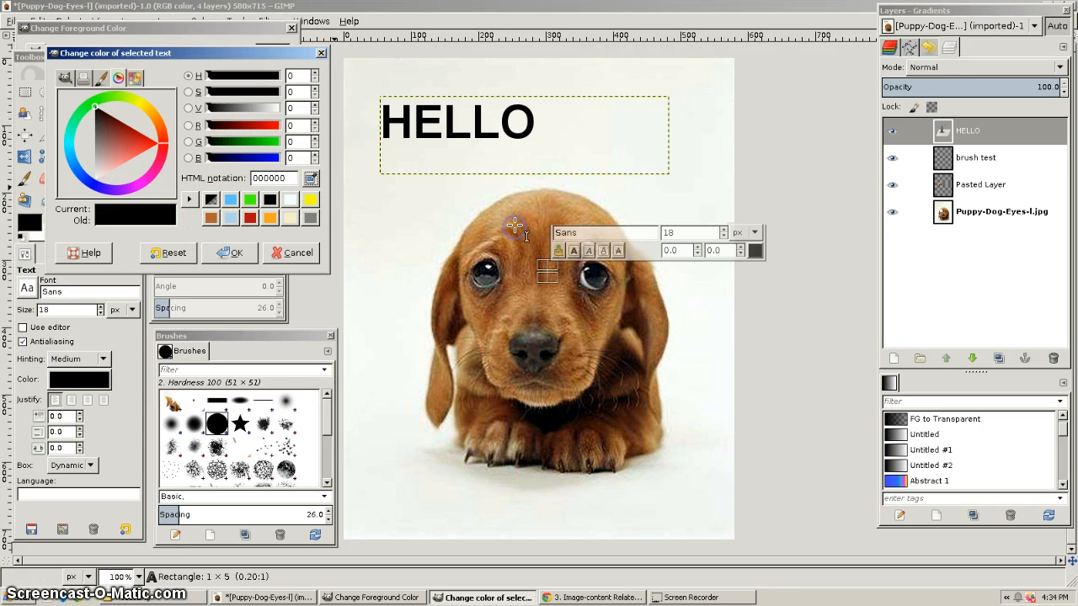
click(210, 217)
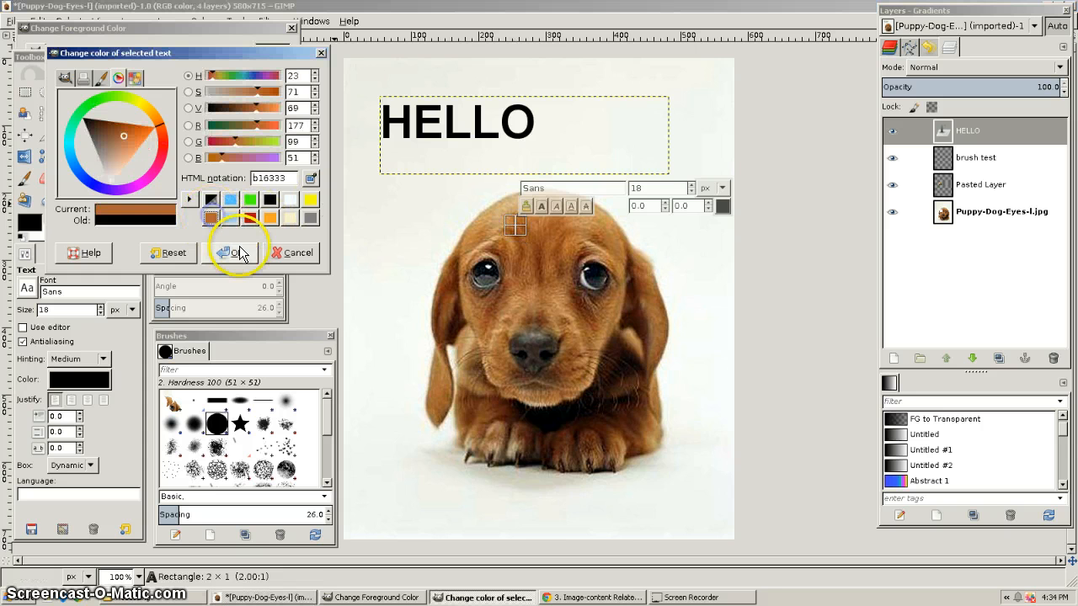
click(240, 254)
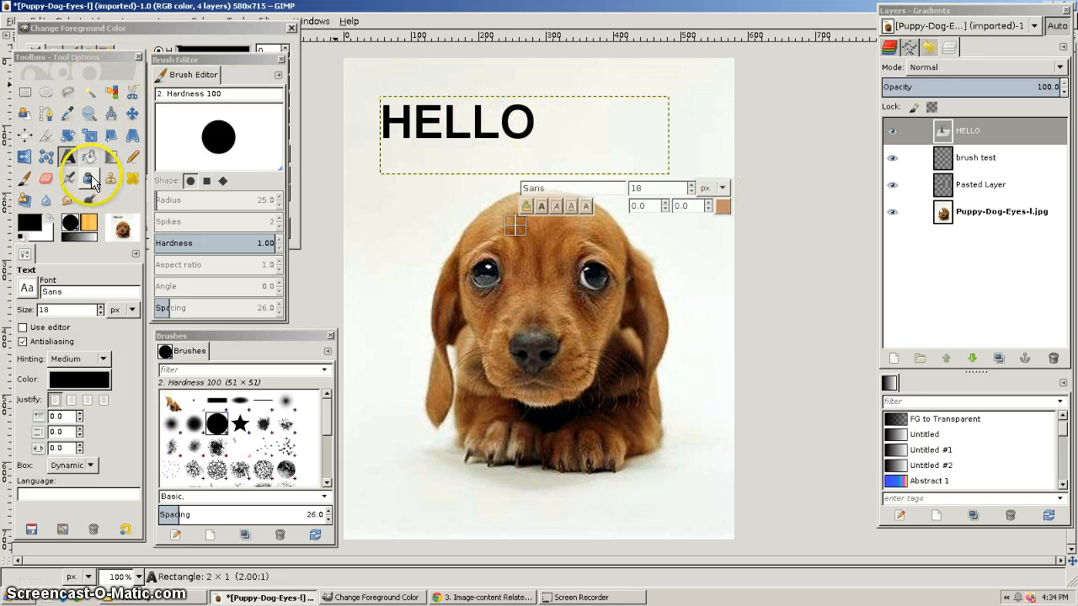
Reselect the whole HELLO text and set its colour to brown b16333 from the colour history.
click(499, 120)
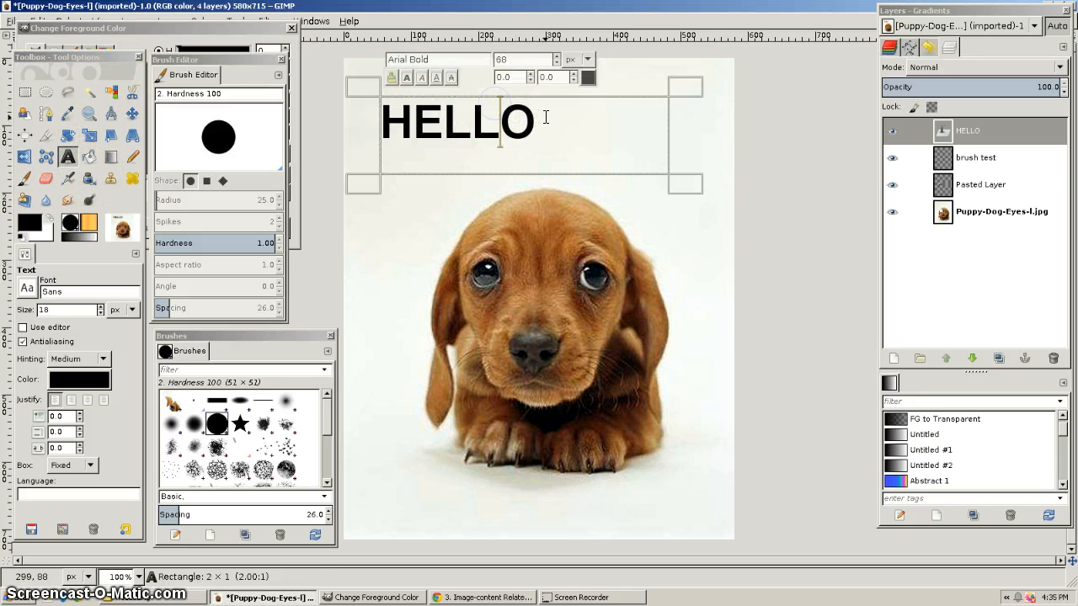
drag(546, 117, 360, 115)
click(587, 77)
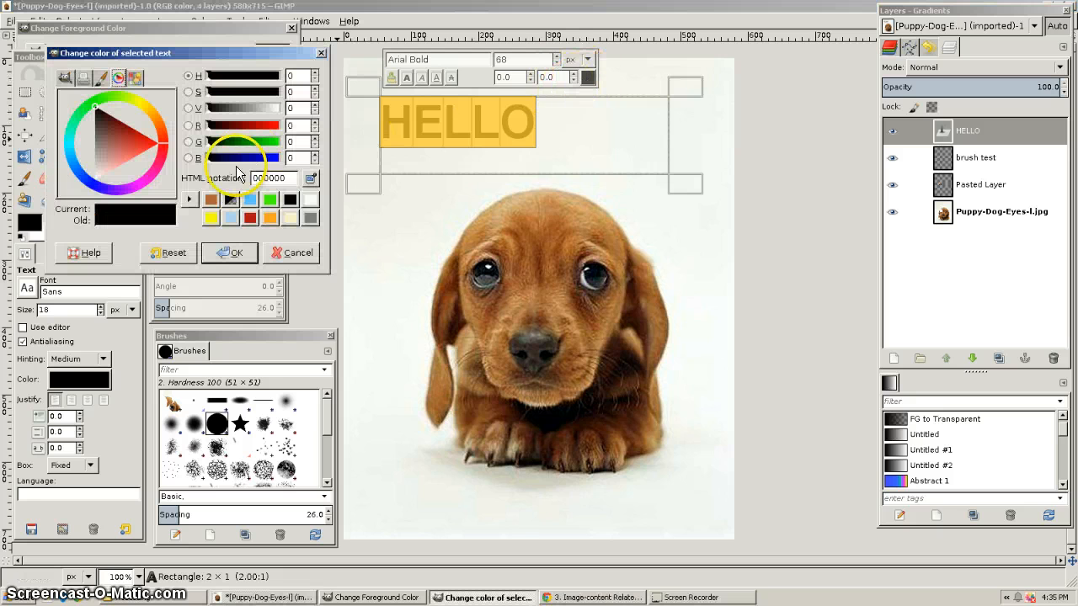
click(210, 199)
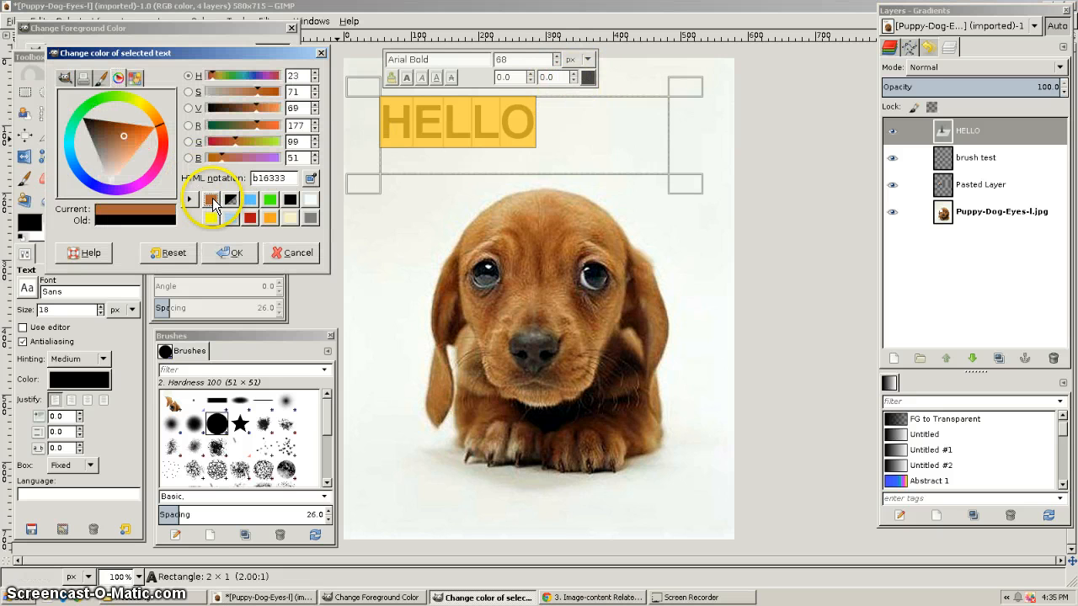
click(236, 255)
click(540, 129)
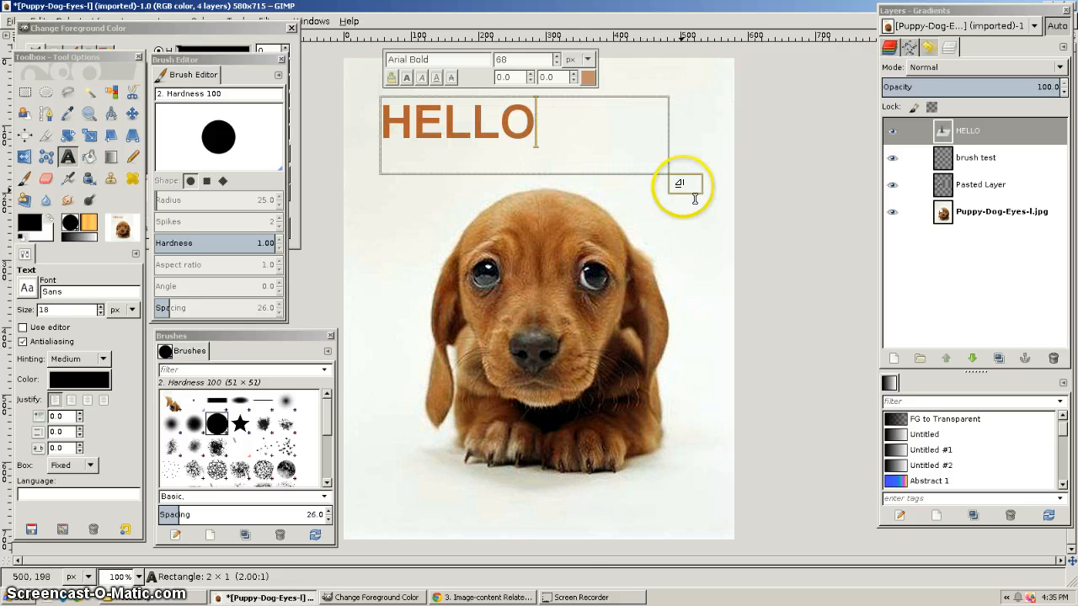
Shrink the HELLO text box to about 261 × 92 px and toggle the text layer's visibility off and on.
drag(690, 181, 590, 175)
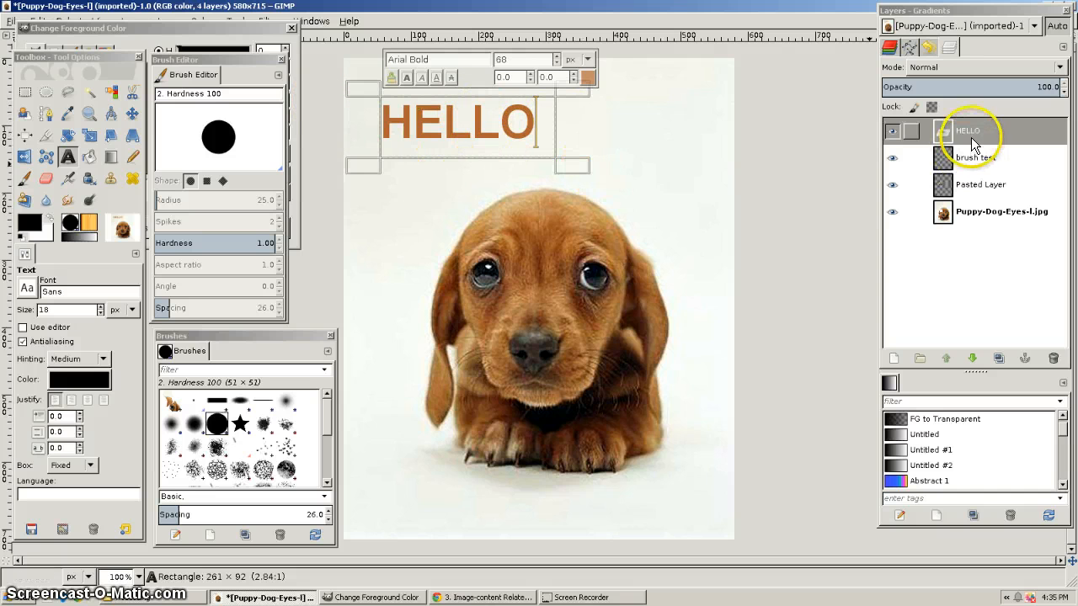
click(892, 134)
click(892, 134)
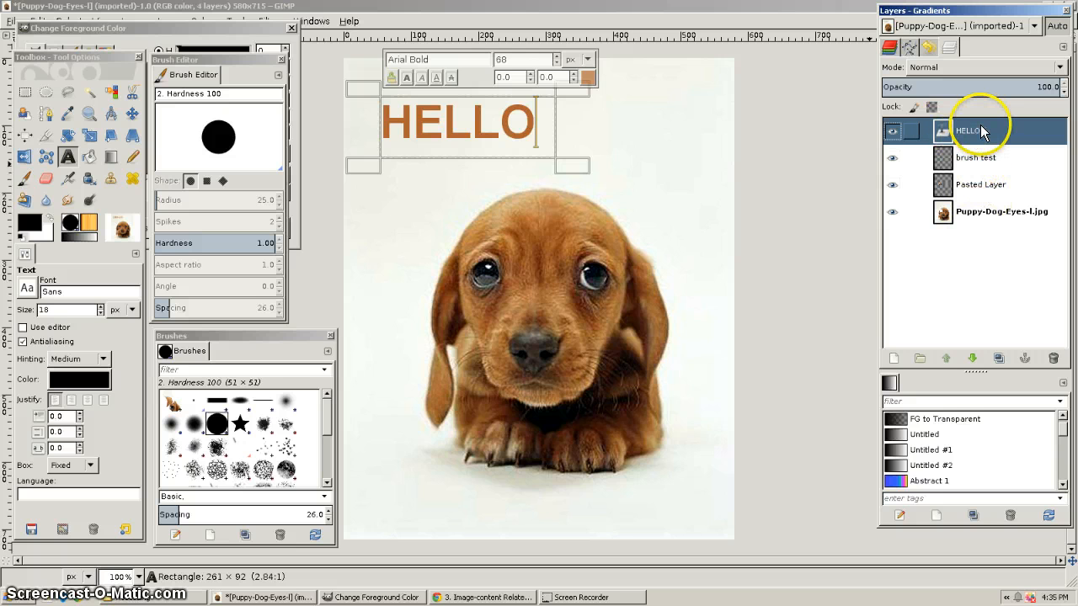
Cancel the leftover Change Foreground Color dialog.
click(244, 63)
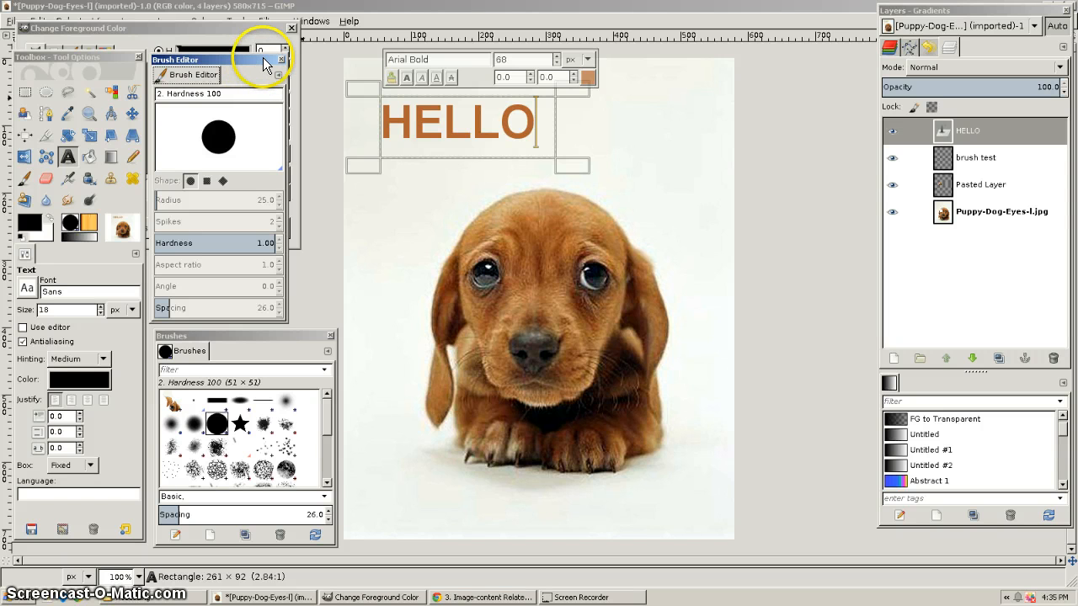
click(271, 28)
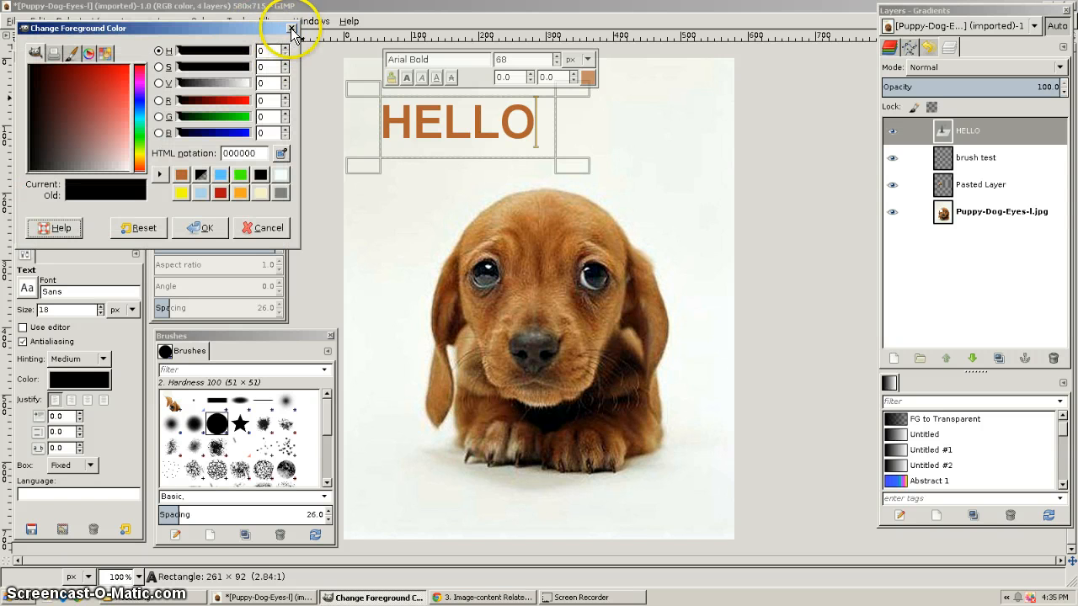
click(263, 228)
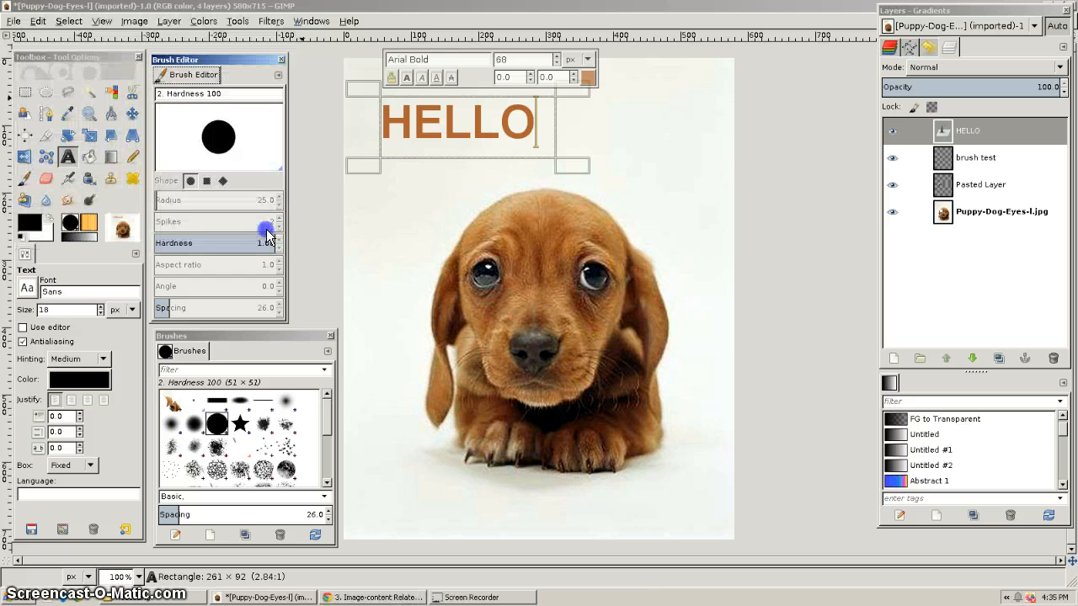
Start a Drop Shadow filter on the HELLO text layer and set the shadow's opacity to 52.
click(274, 22)
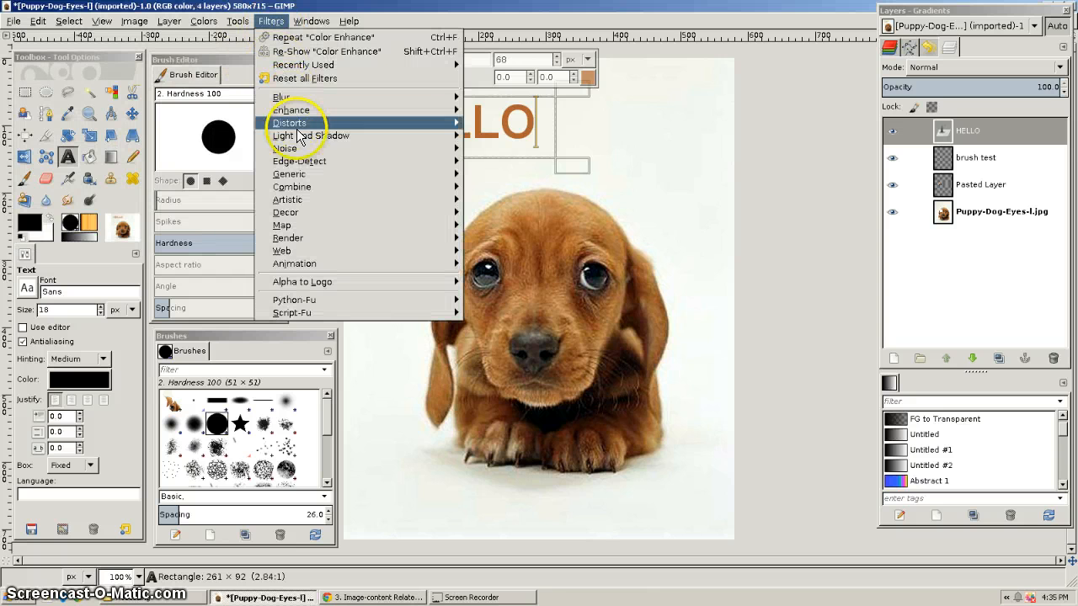
mouse_move(303, 200)
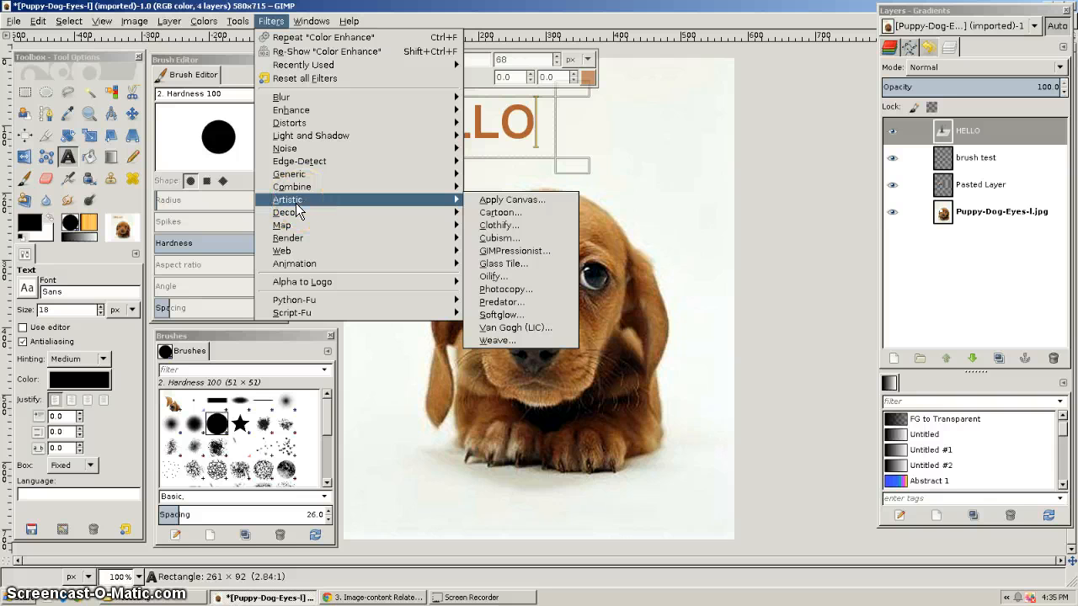
mouse_move(310, 110)
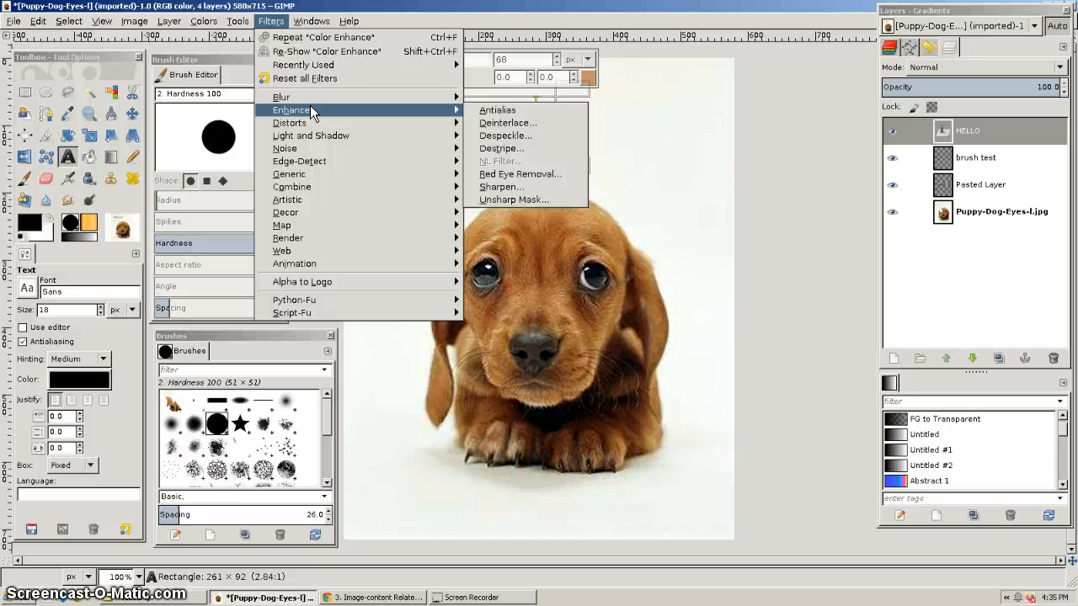
mouse_move(310, 137)
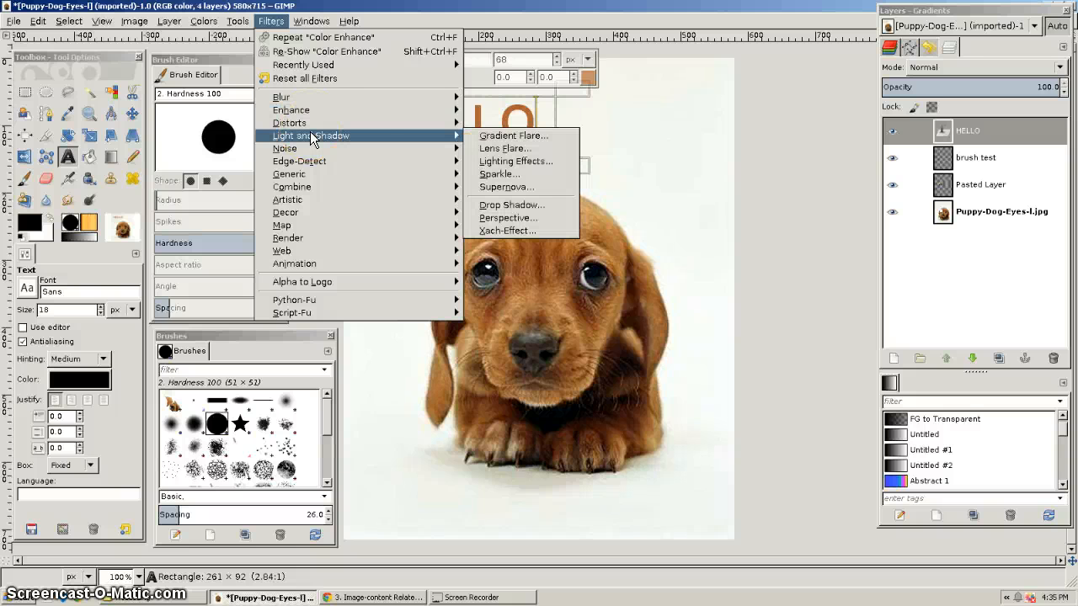
click(537, 210)
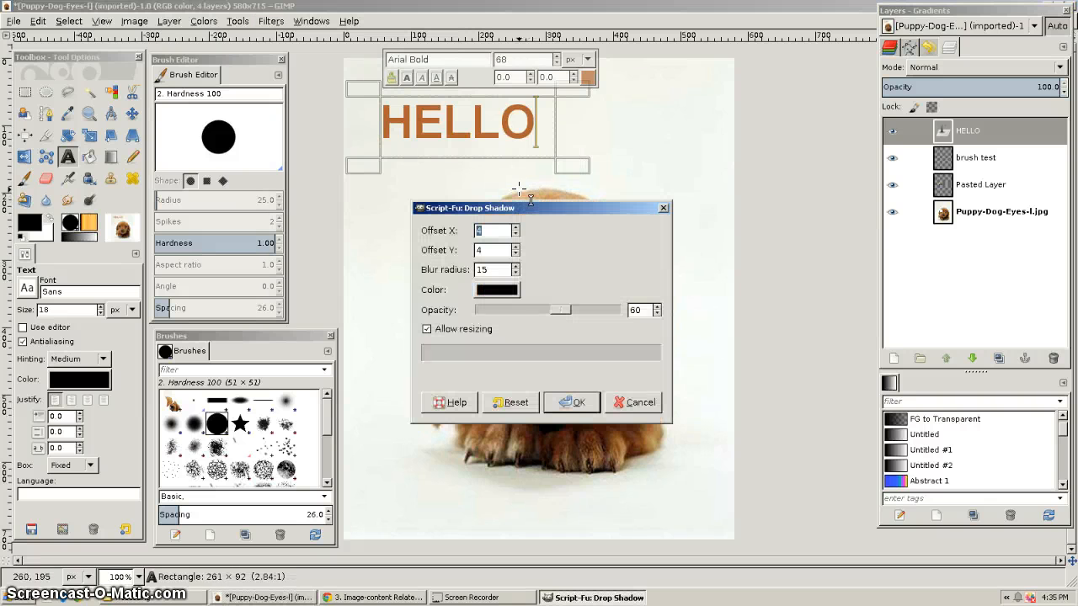
drag(542, 208, 774, 154)
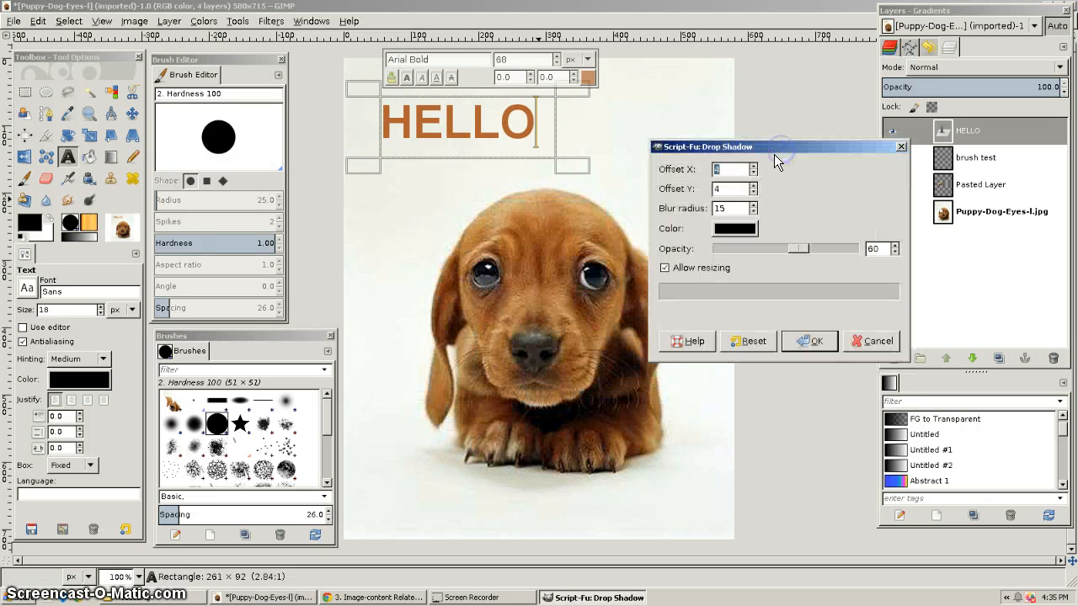
mouse_move(791, 246)
mouse_down()
mouse_move(772, 250)
mouse_move(783, 250)
mouse_up()
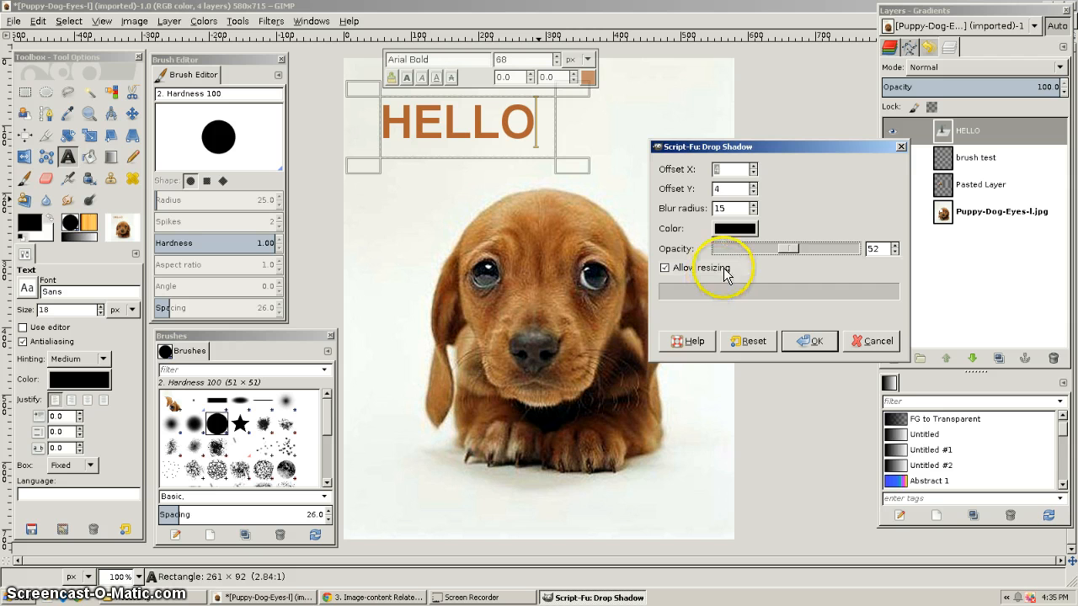
Set the shadow's X and Y offsets to 5, reduce its blur radius below 10, and apply the filter.
click(754, 166)
click(755, 185)
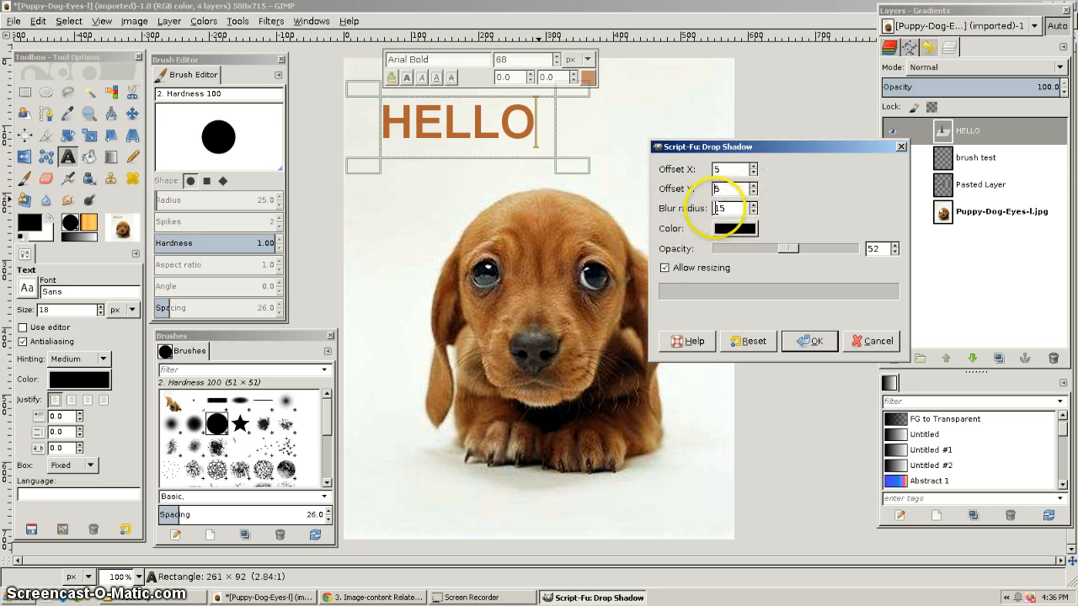
click(754, 211)
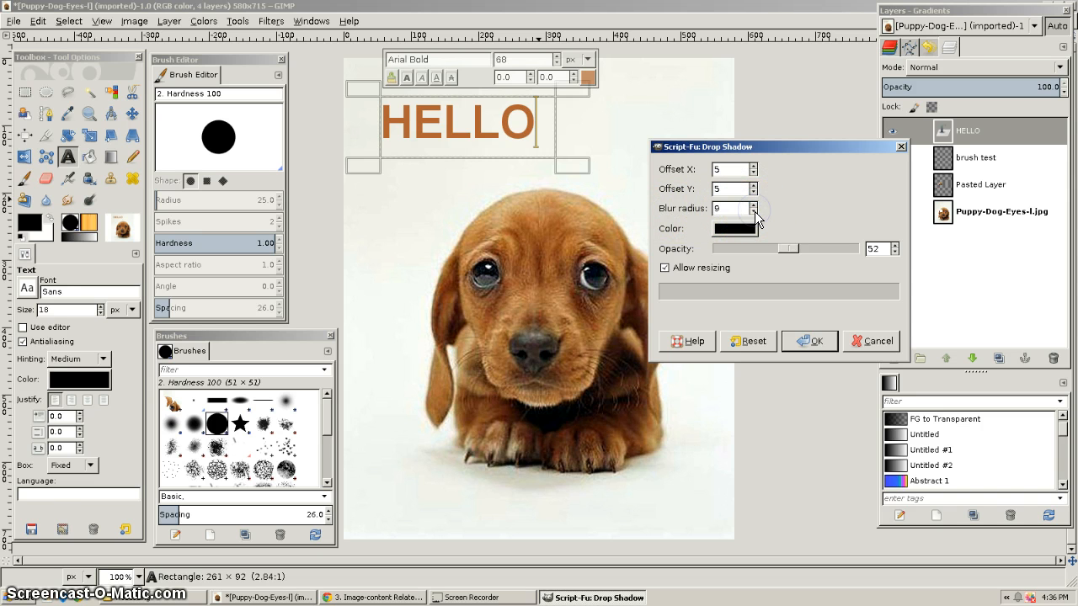
click(754, 212)
click(755, 211)
click(815, 341)
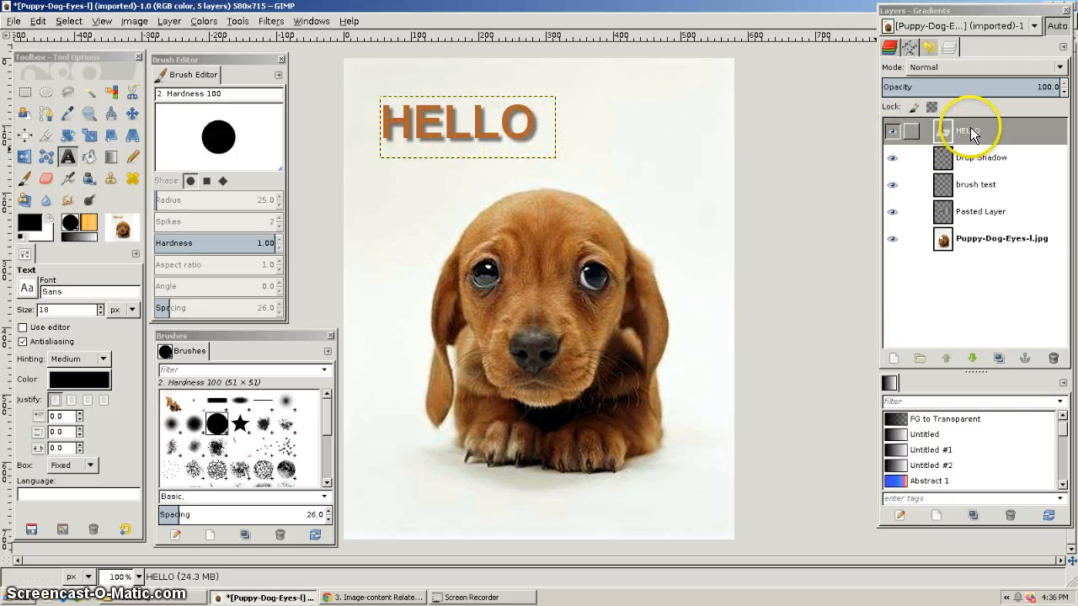
Move the Drop Shadow layer slightly left so it sits closer beneath the HELLO letters.
click(979, 159)
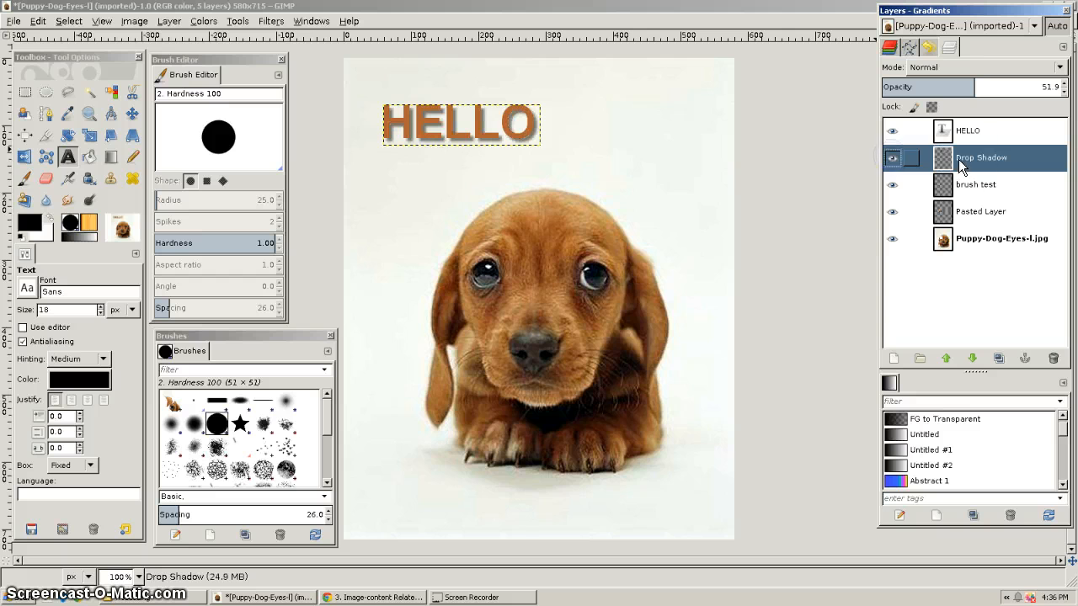
click(132, 113)
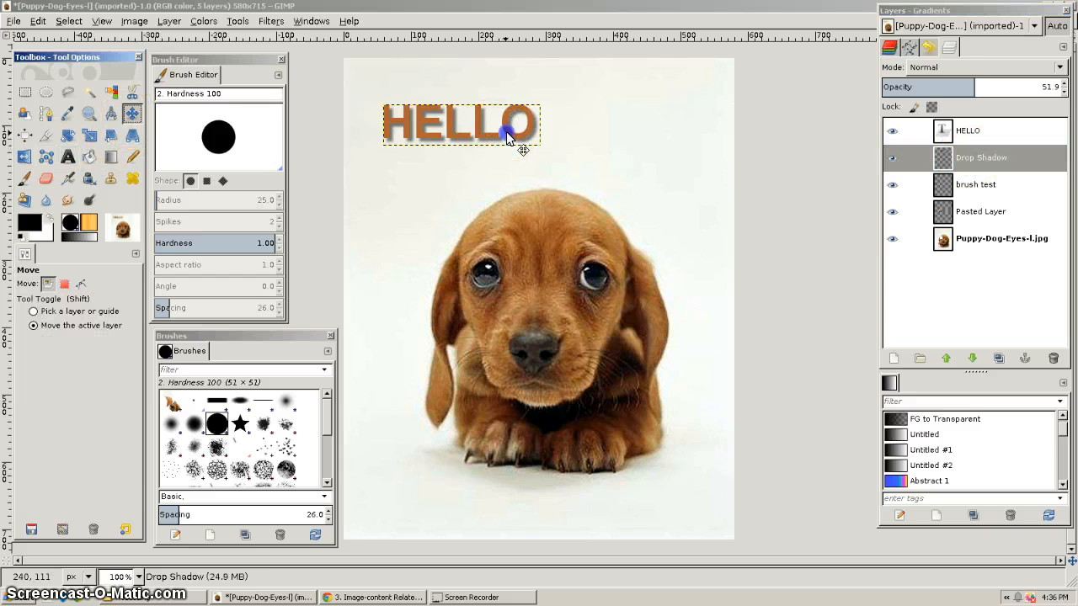
mouse_move(507, 131)
mouse_down()
mouse_move(517, 138)
mouse_move(506, 132)
mouse_up()
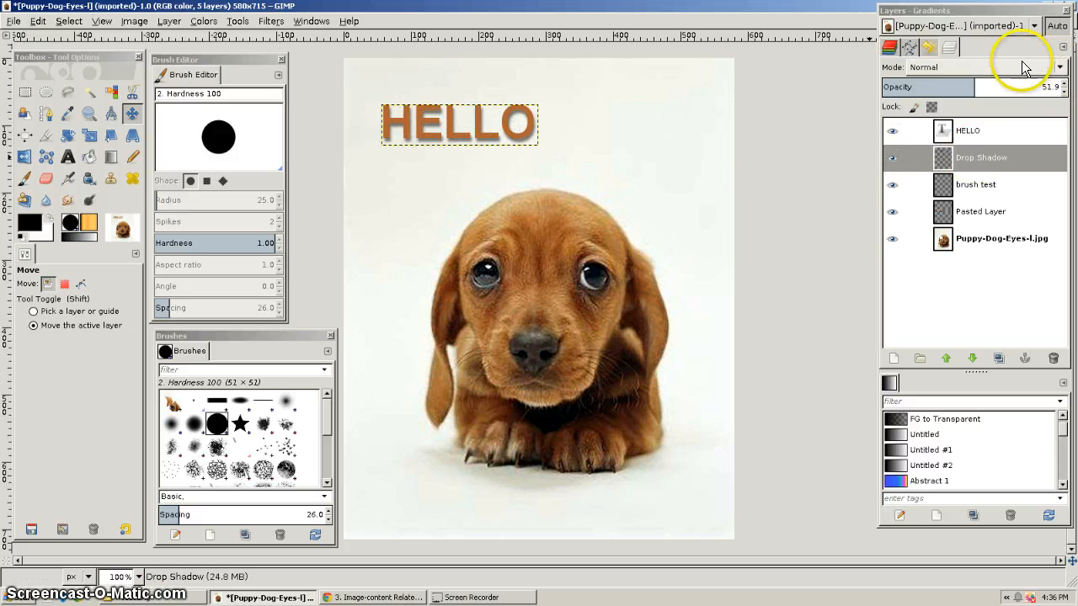
Lower the Drop Shadow layer's opacity to 25.3 and make the Puppy-Dog-Eyes-l.jpg layer active.
drag(969, 86, 926, 87)
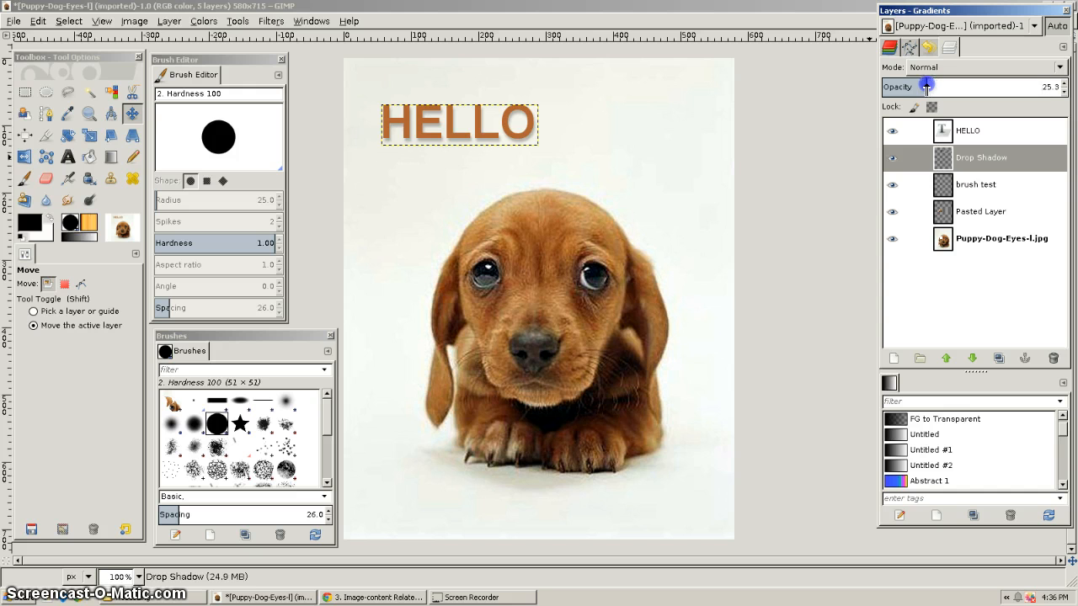
click(799, 162)
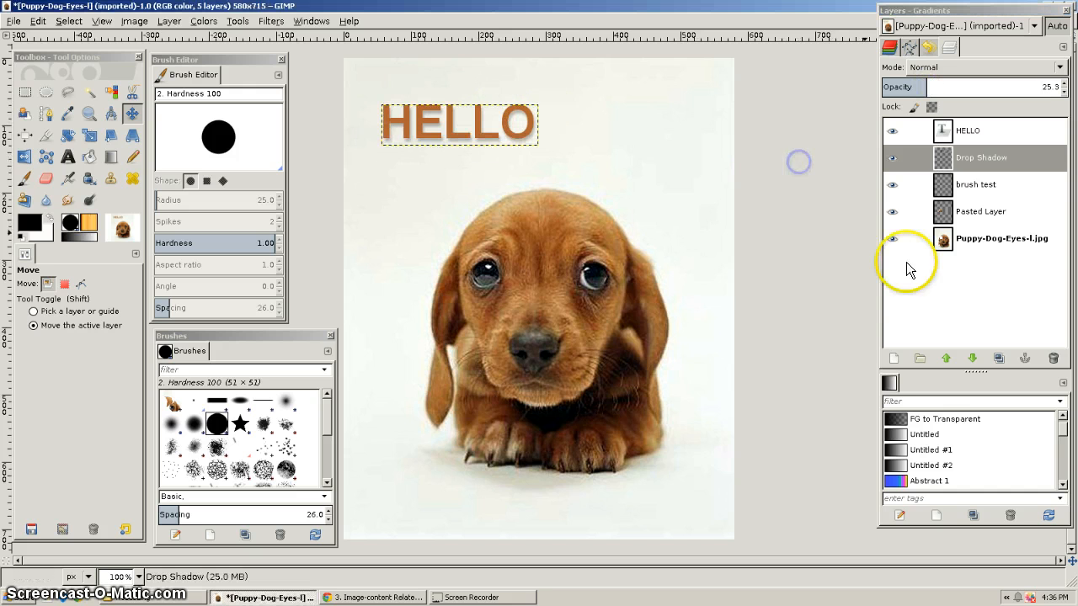
click(916, 239)
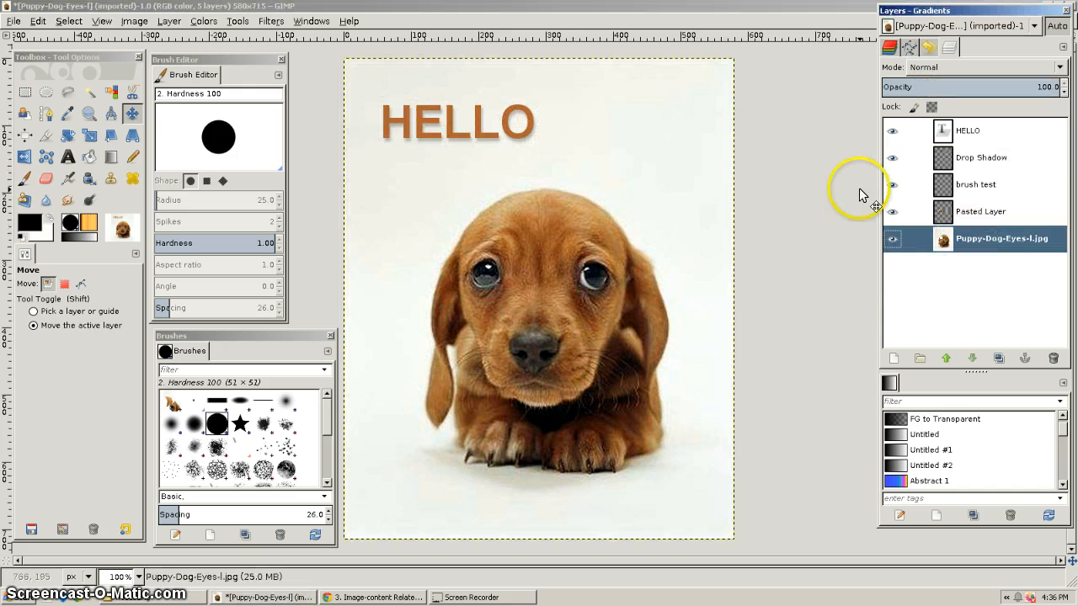